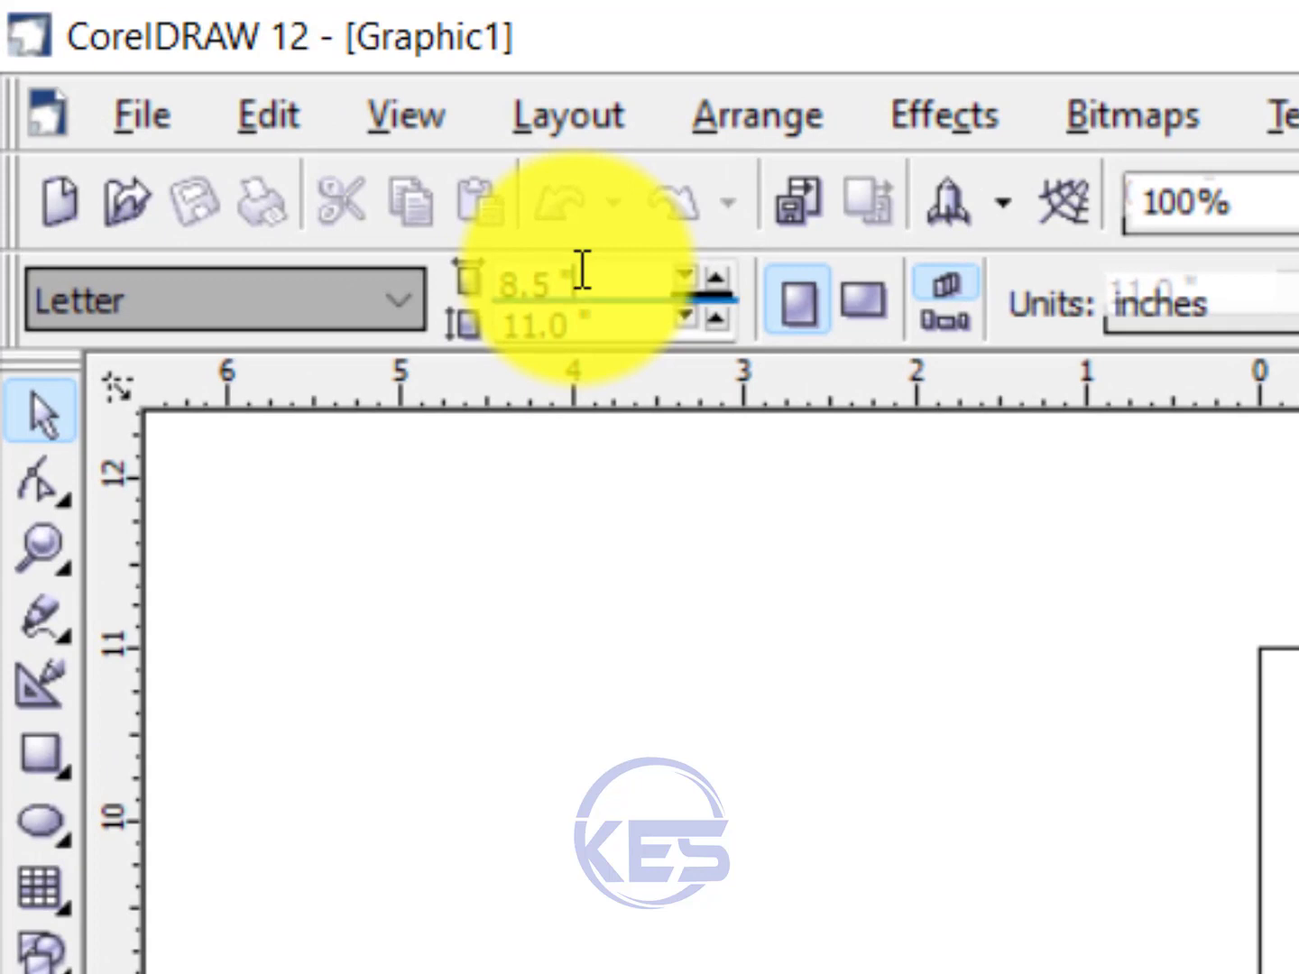
- Set the page size to 2.3 inches wide by 4 inches high
double_click(542, 271)
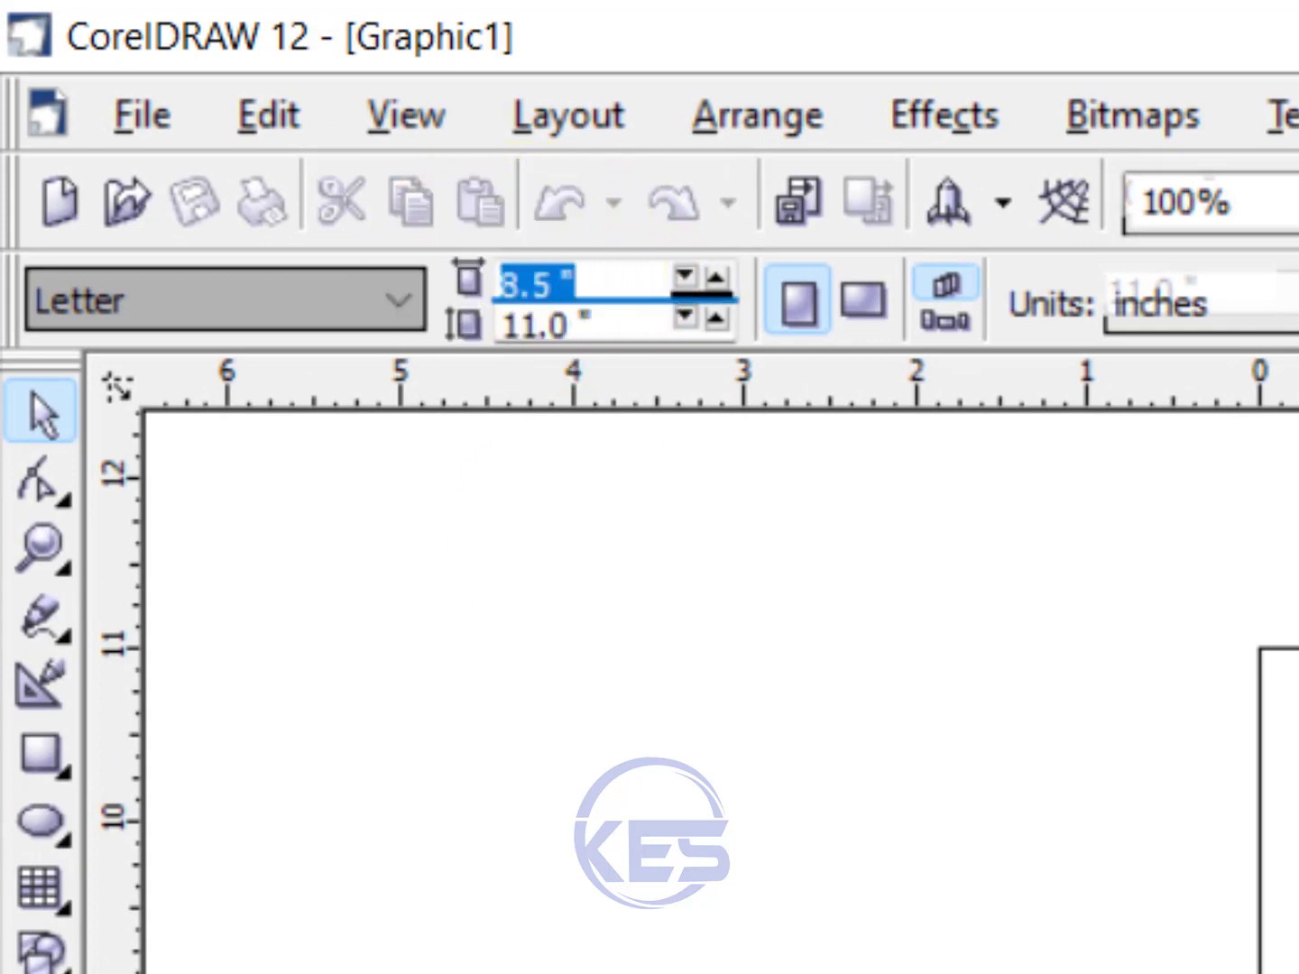
type("2.3")
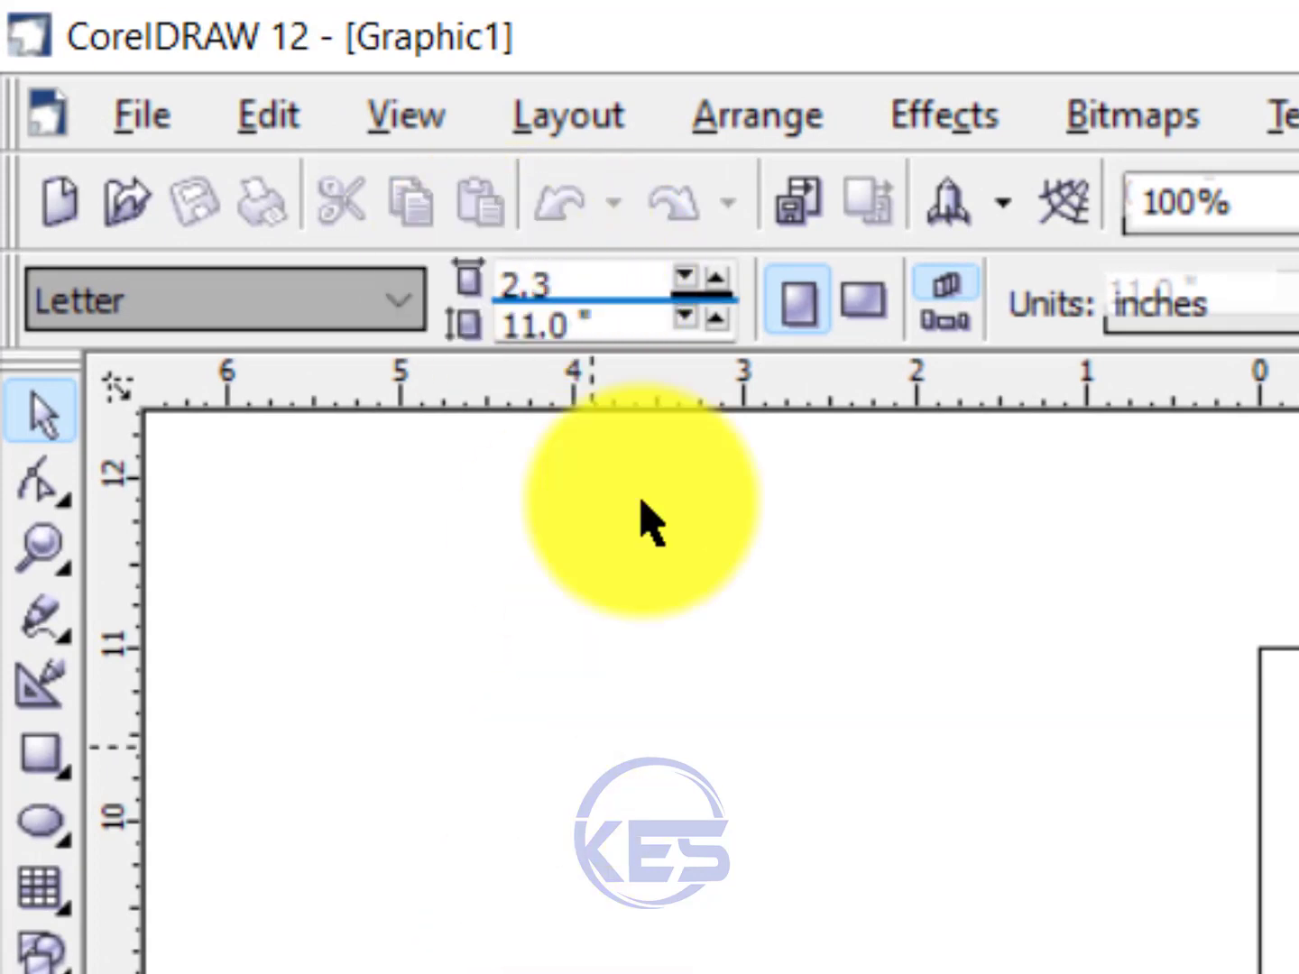
key("Return")
double_click(592, 320)
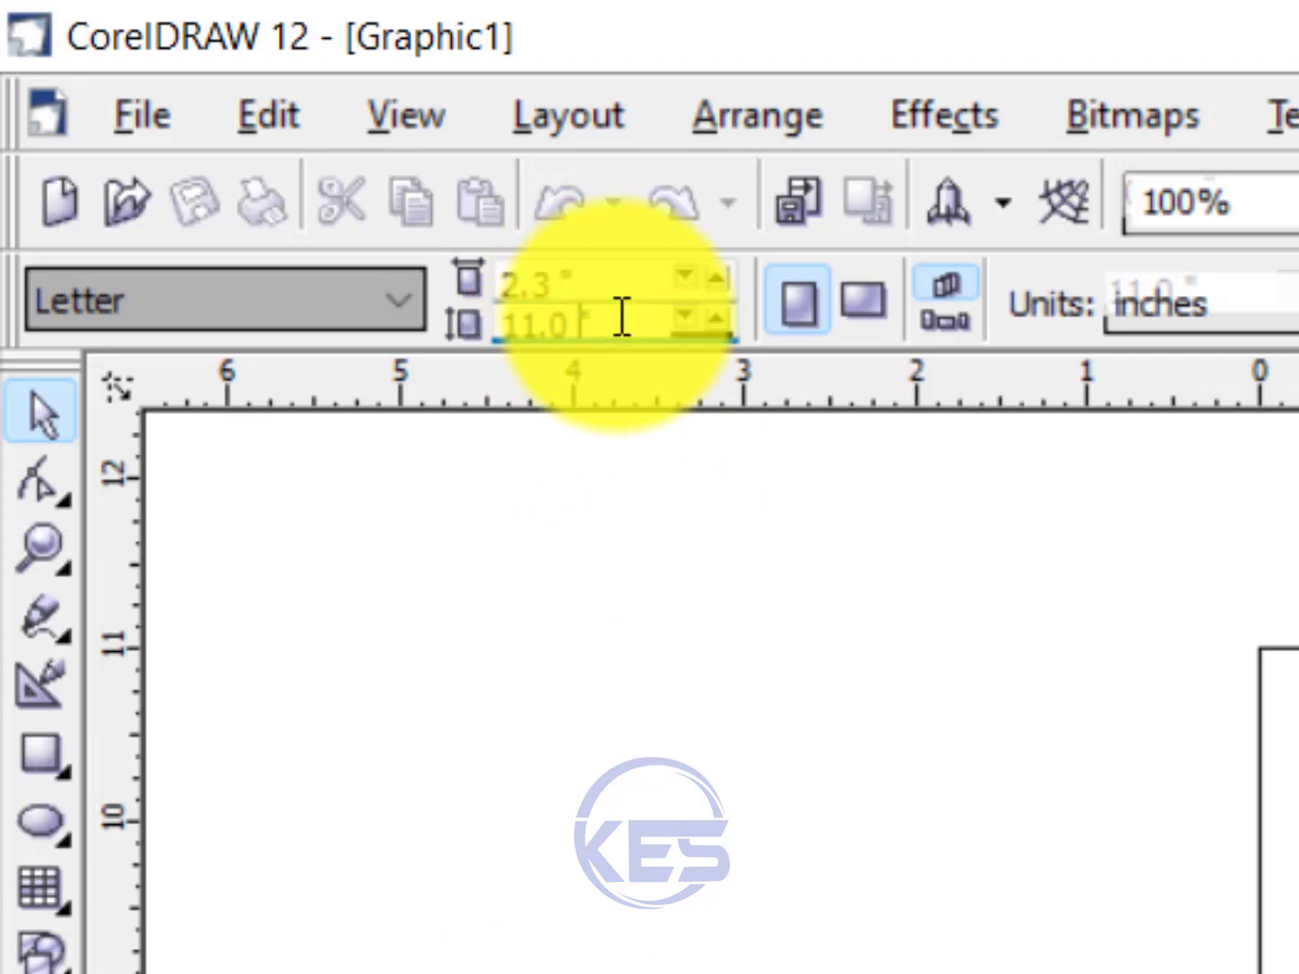
key("BackSpace")
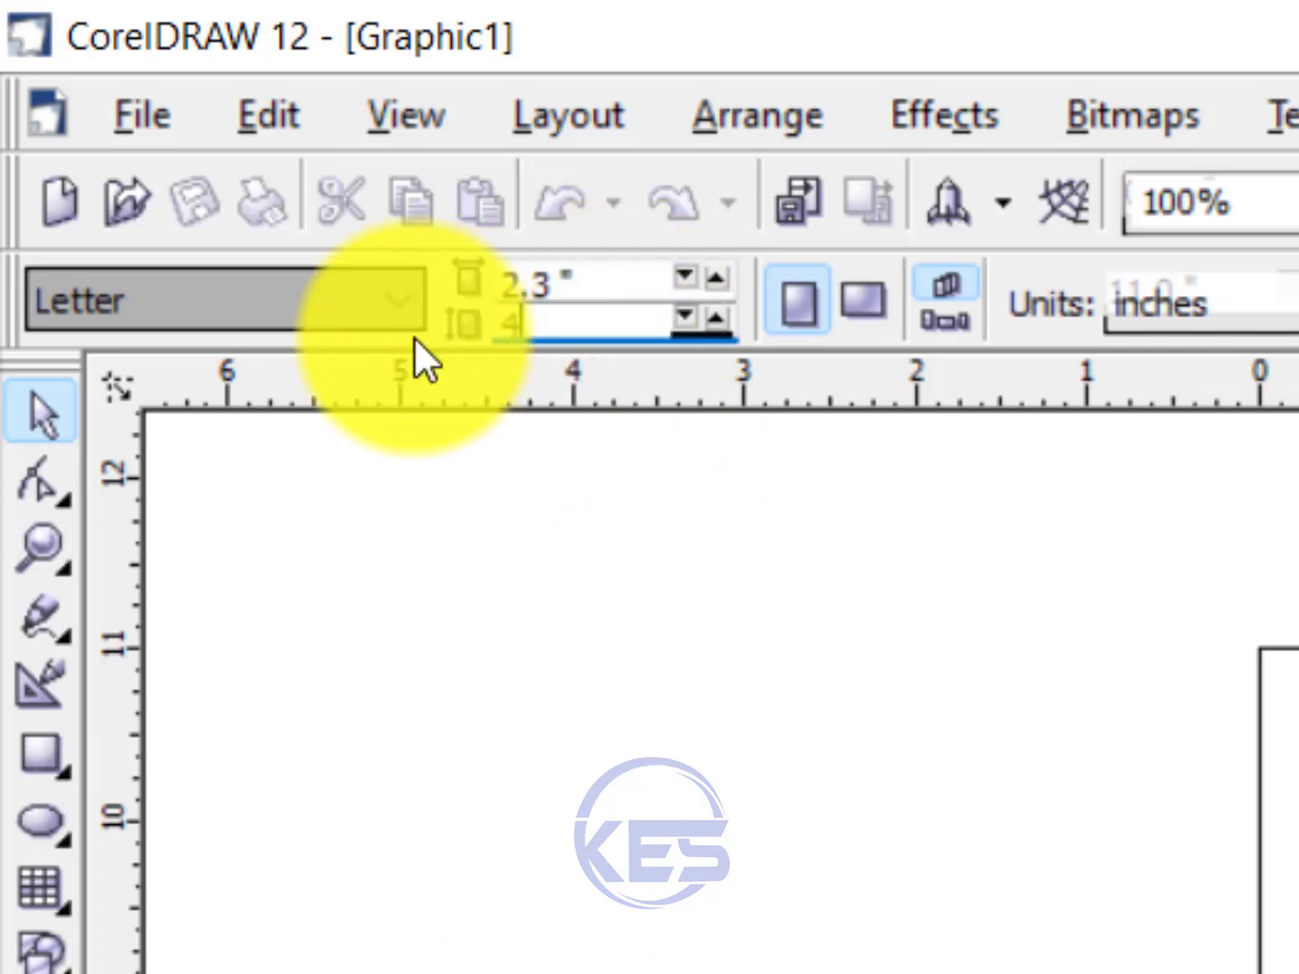
type("4")
key("Return")
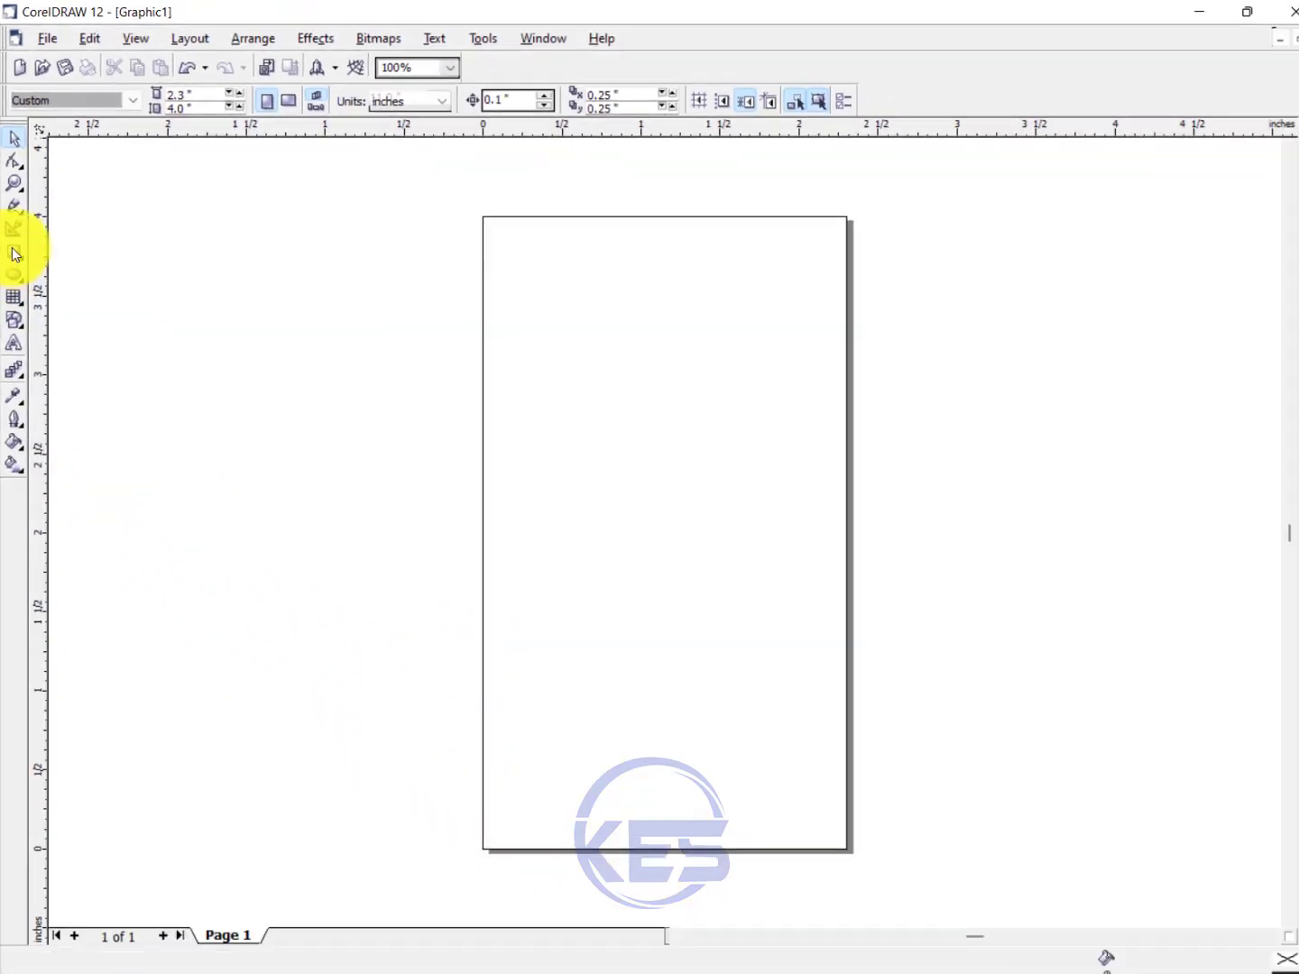
- Create a rectangle framing the whole page and fill it with cyan
left_click(37, 760)
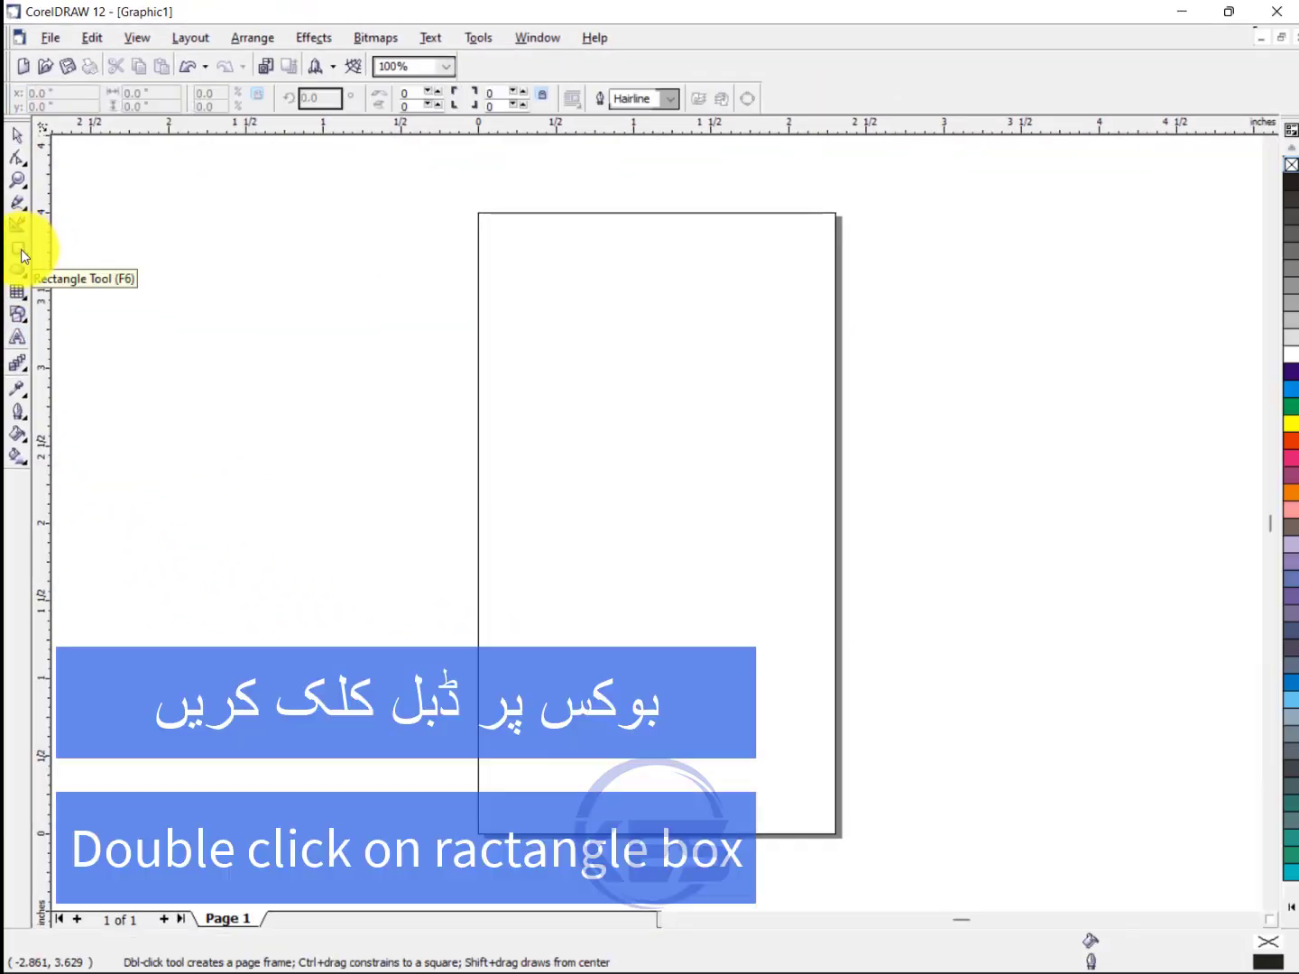
double_click(20, 250)
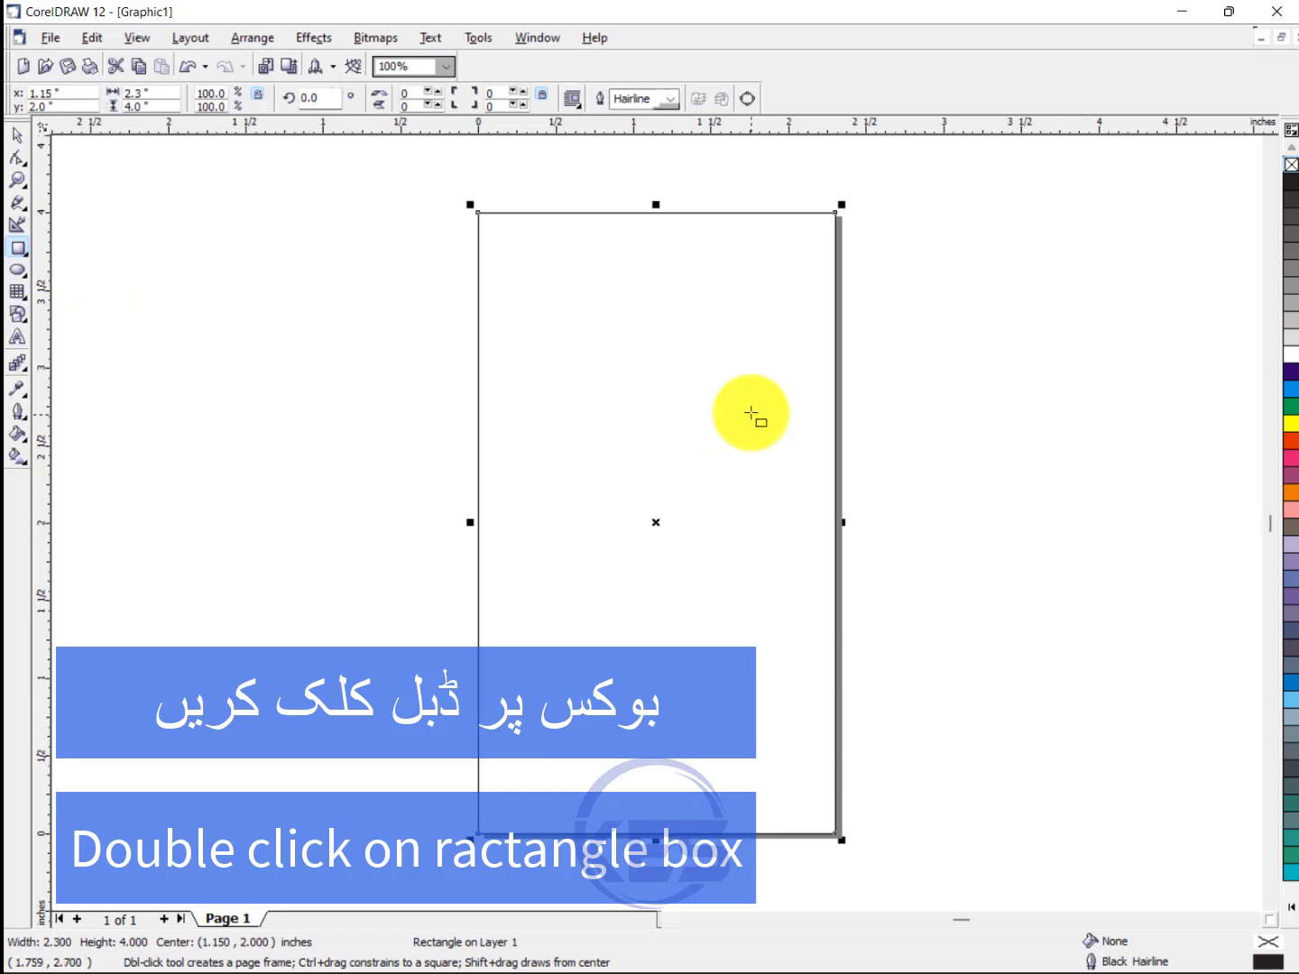
left_click(1295, 400)
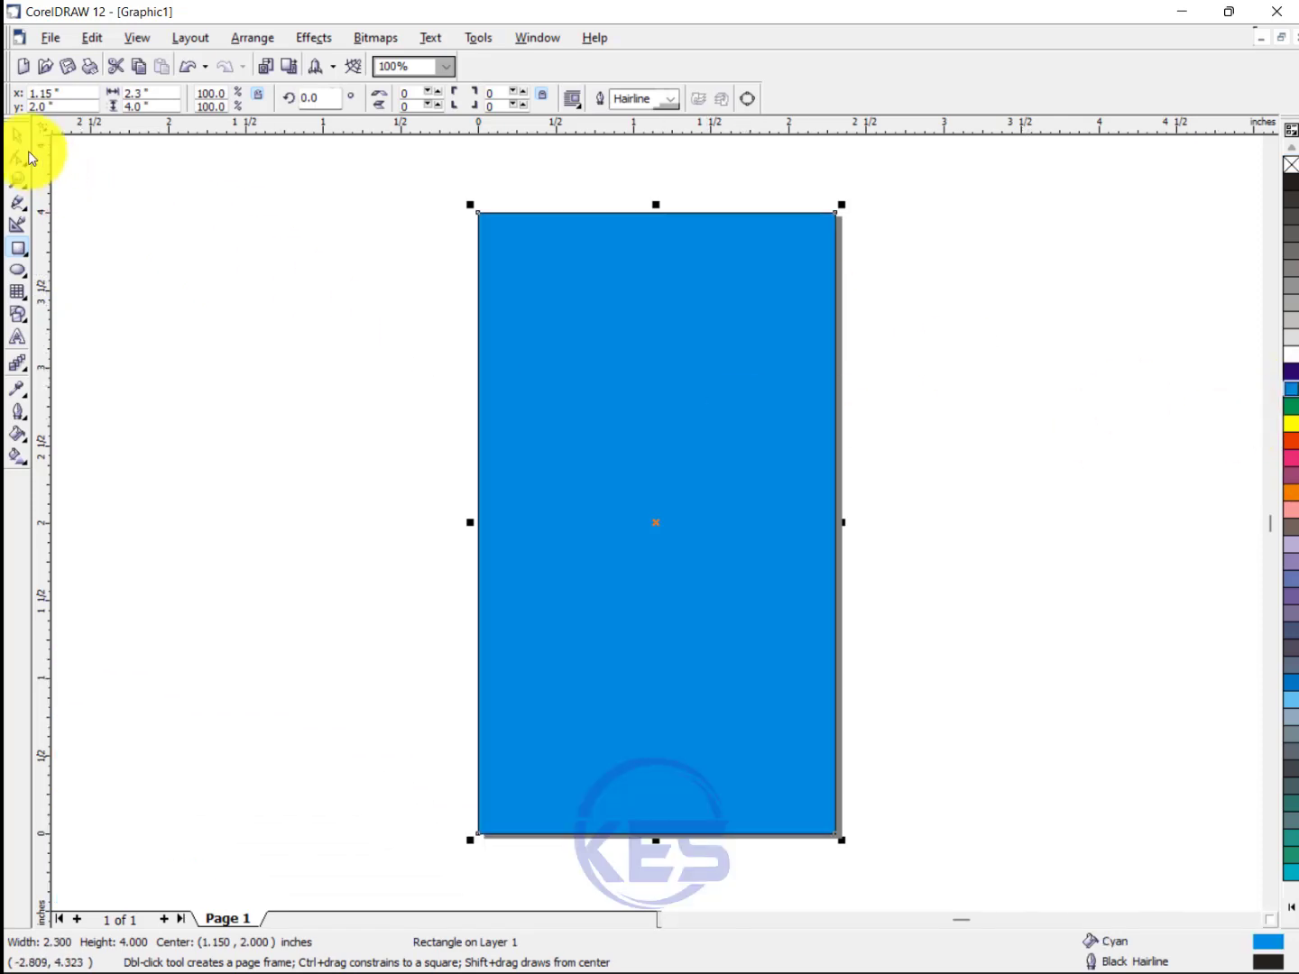
- Duplicate the page rectangle and shorten the copy from its lower edge to about 2.8 inches high
left_click(21, 139)
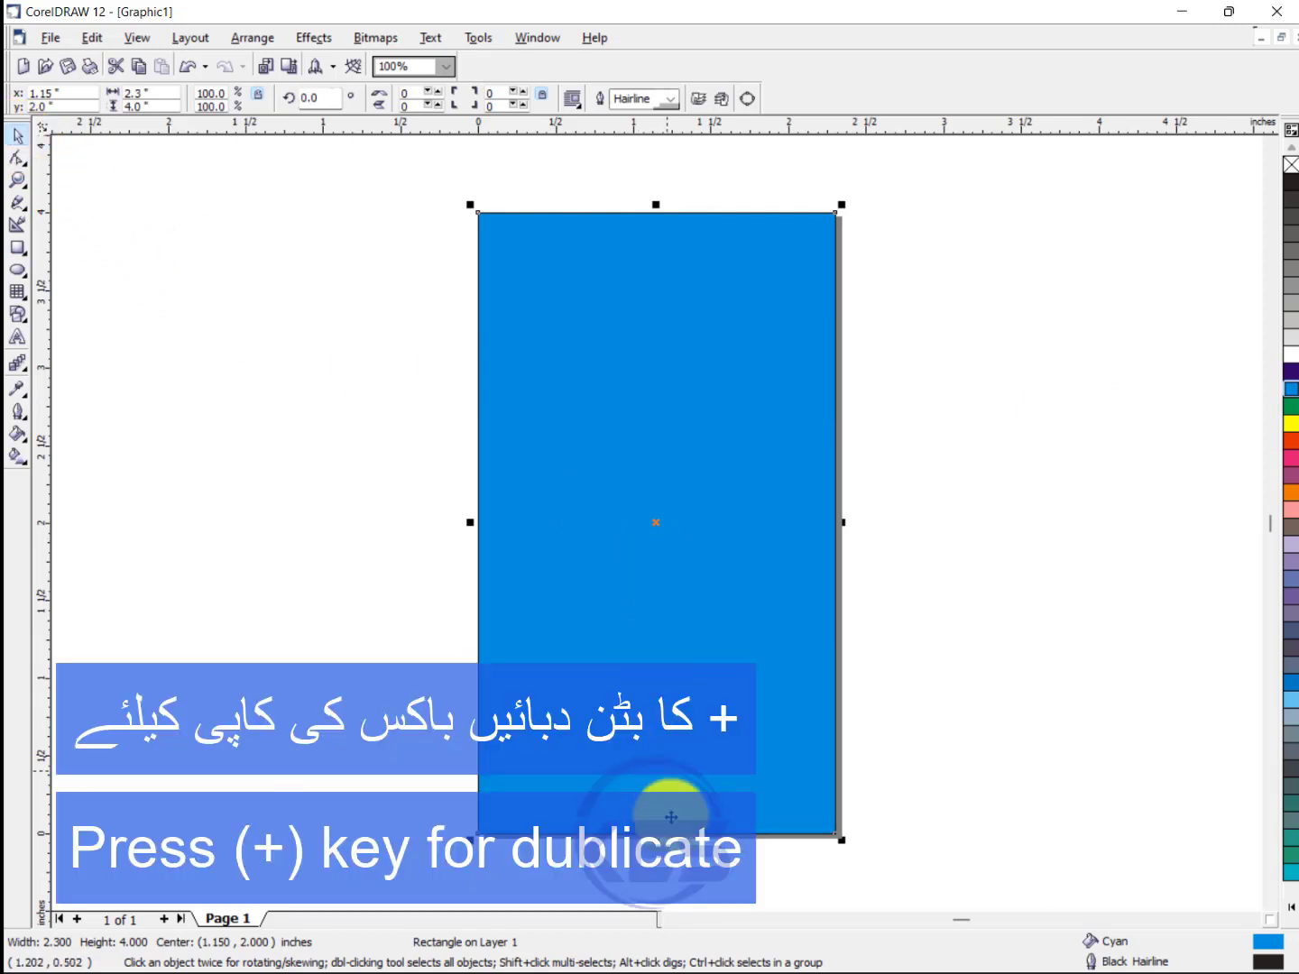
left_click_drag(657, 838, 660, 655)
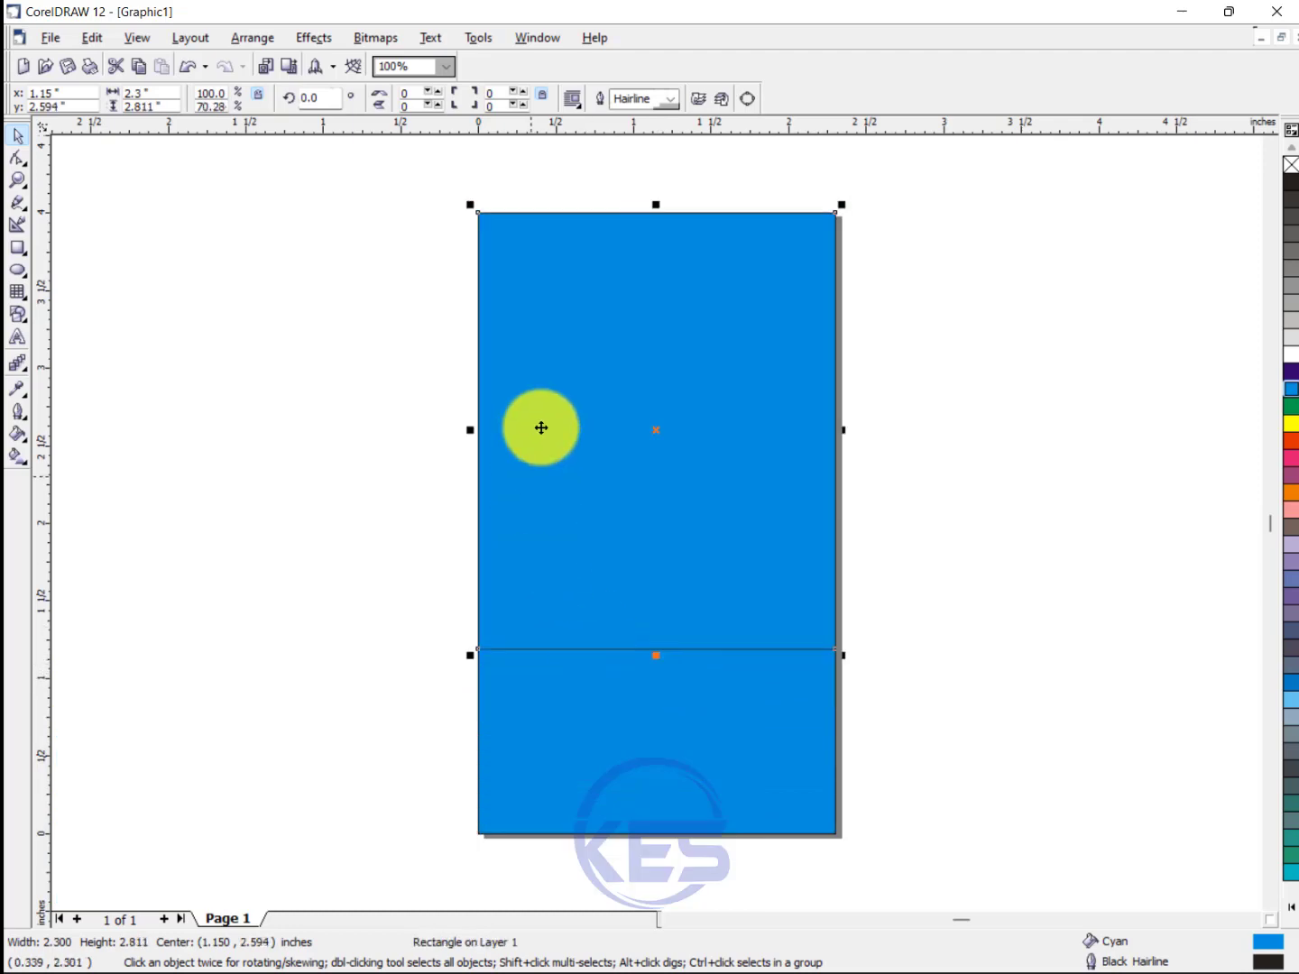
- Choose a 2-color brick pattern fill for the shortened rectangle, with cyan as the front color and light blue as the back color
left_click(20, 435)
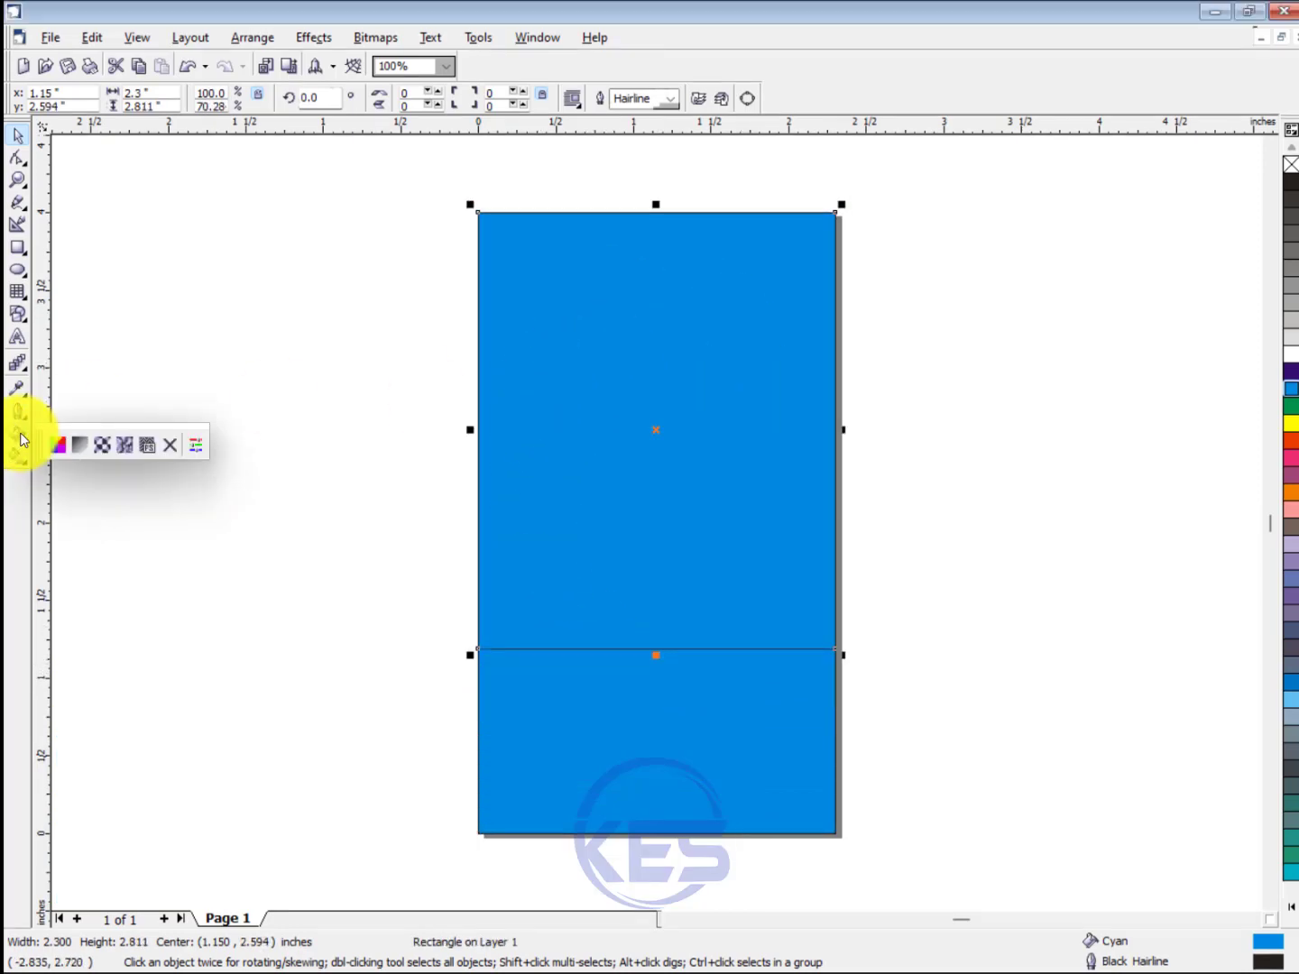
left_click(18, 456)
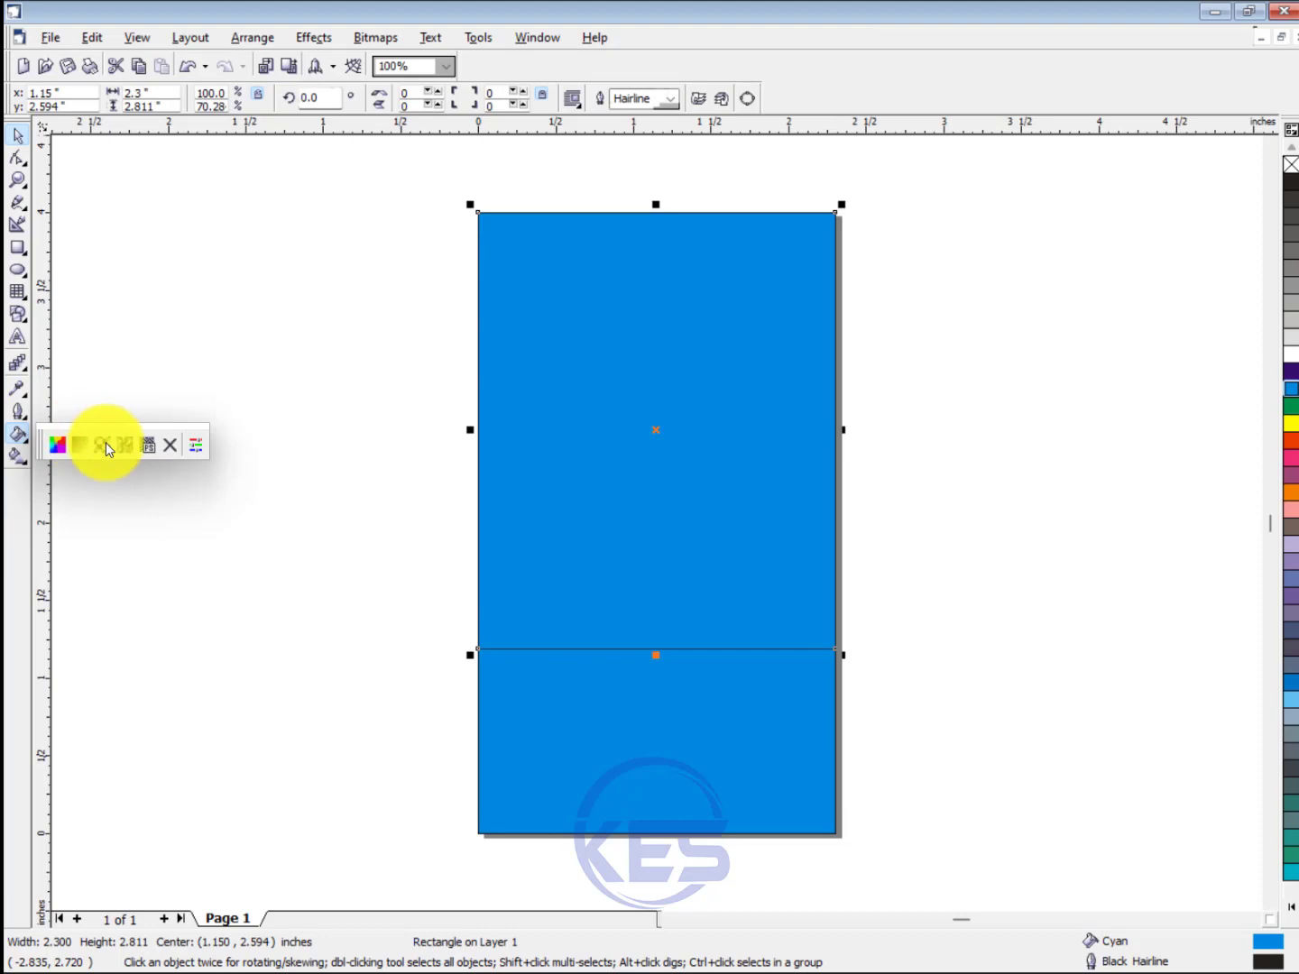
left_click(105, 441)
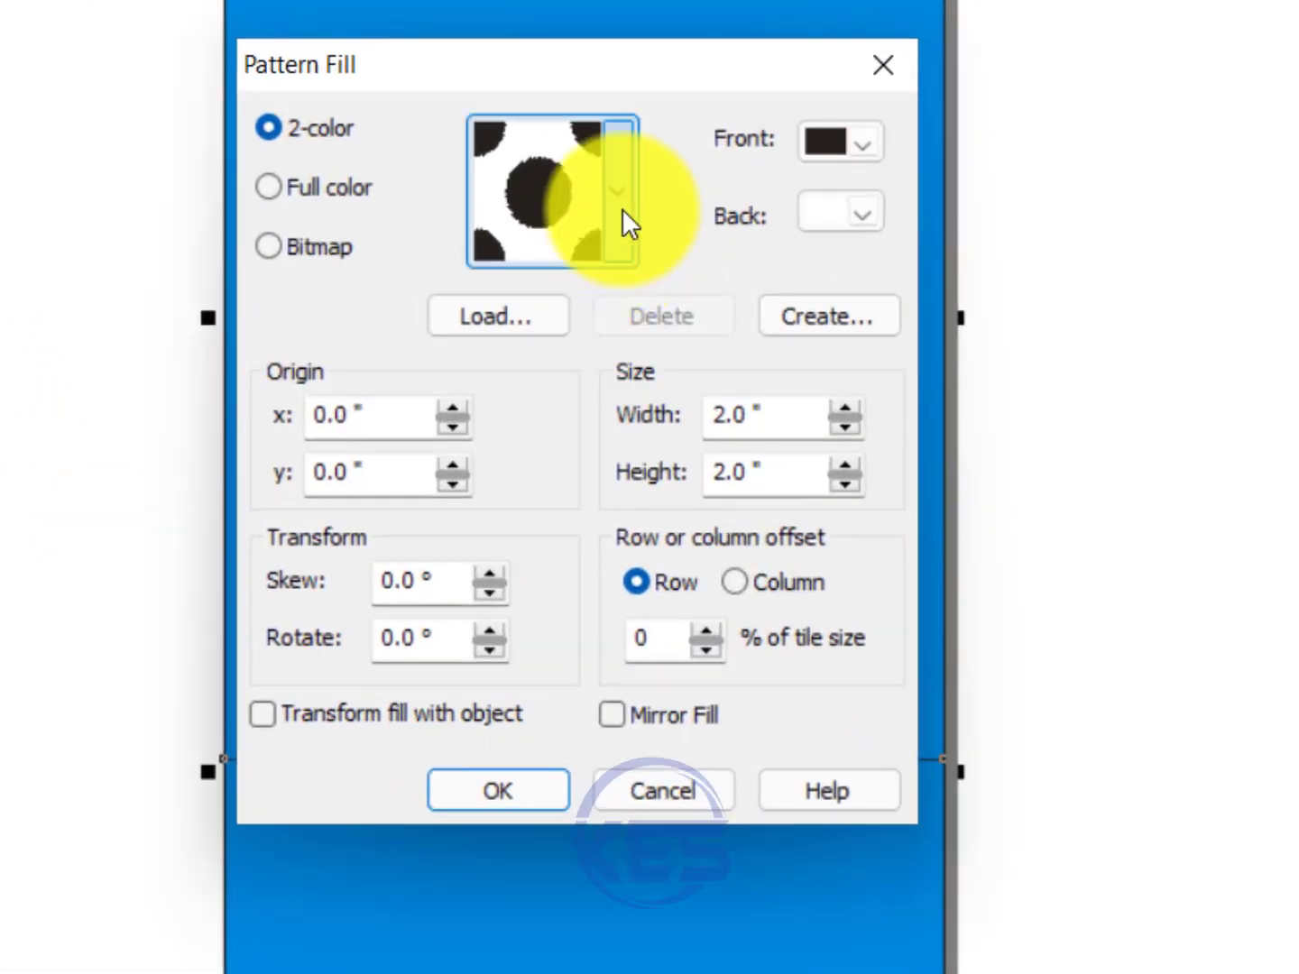
left_click(666, 365)
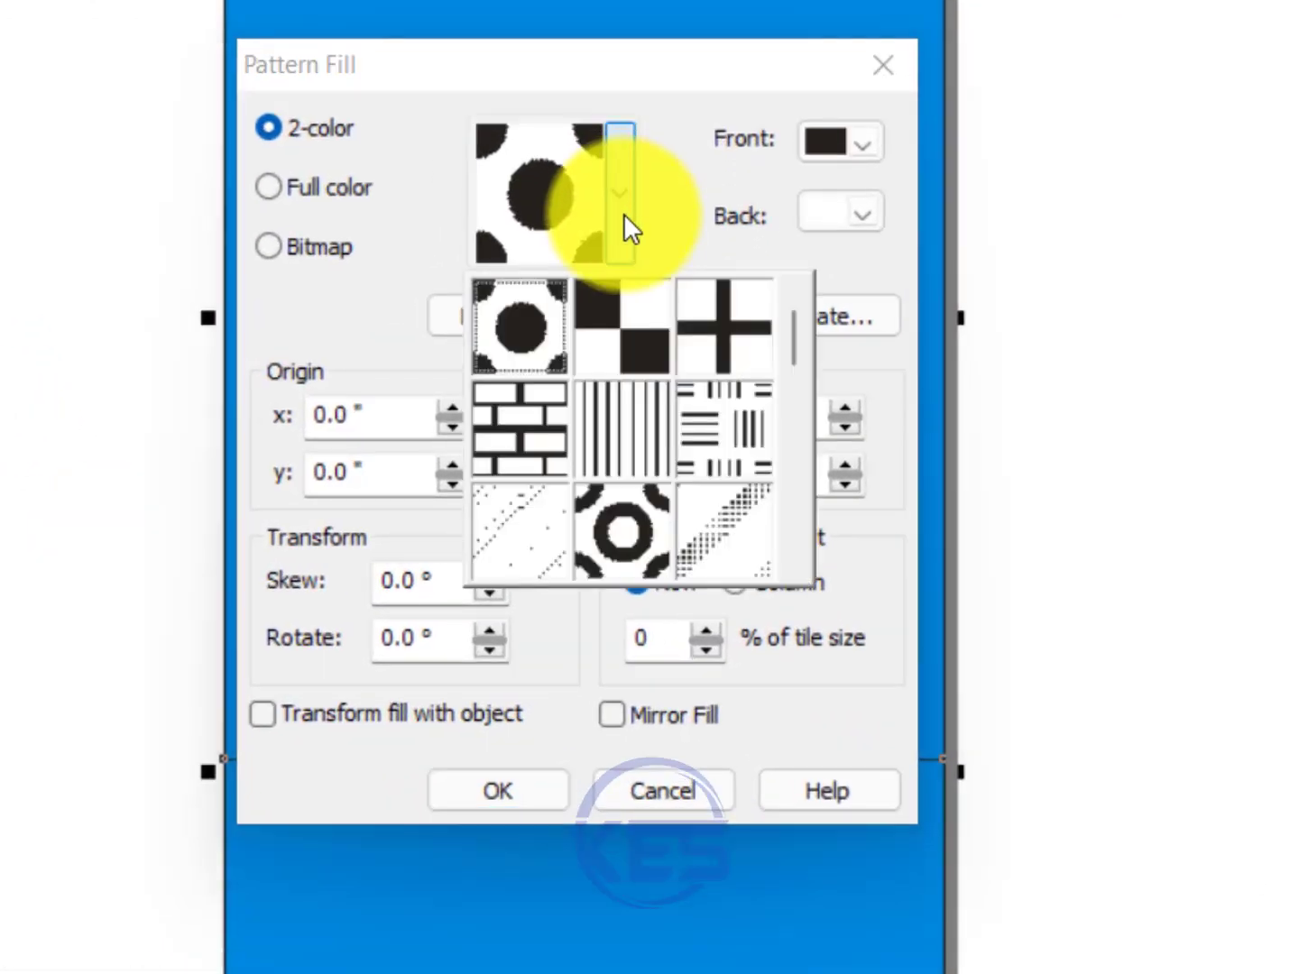
left_click(518, 419)
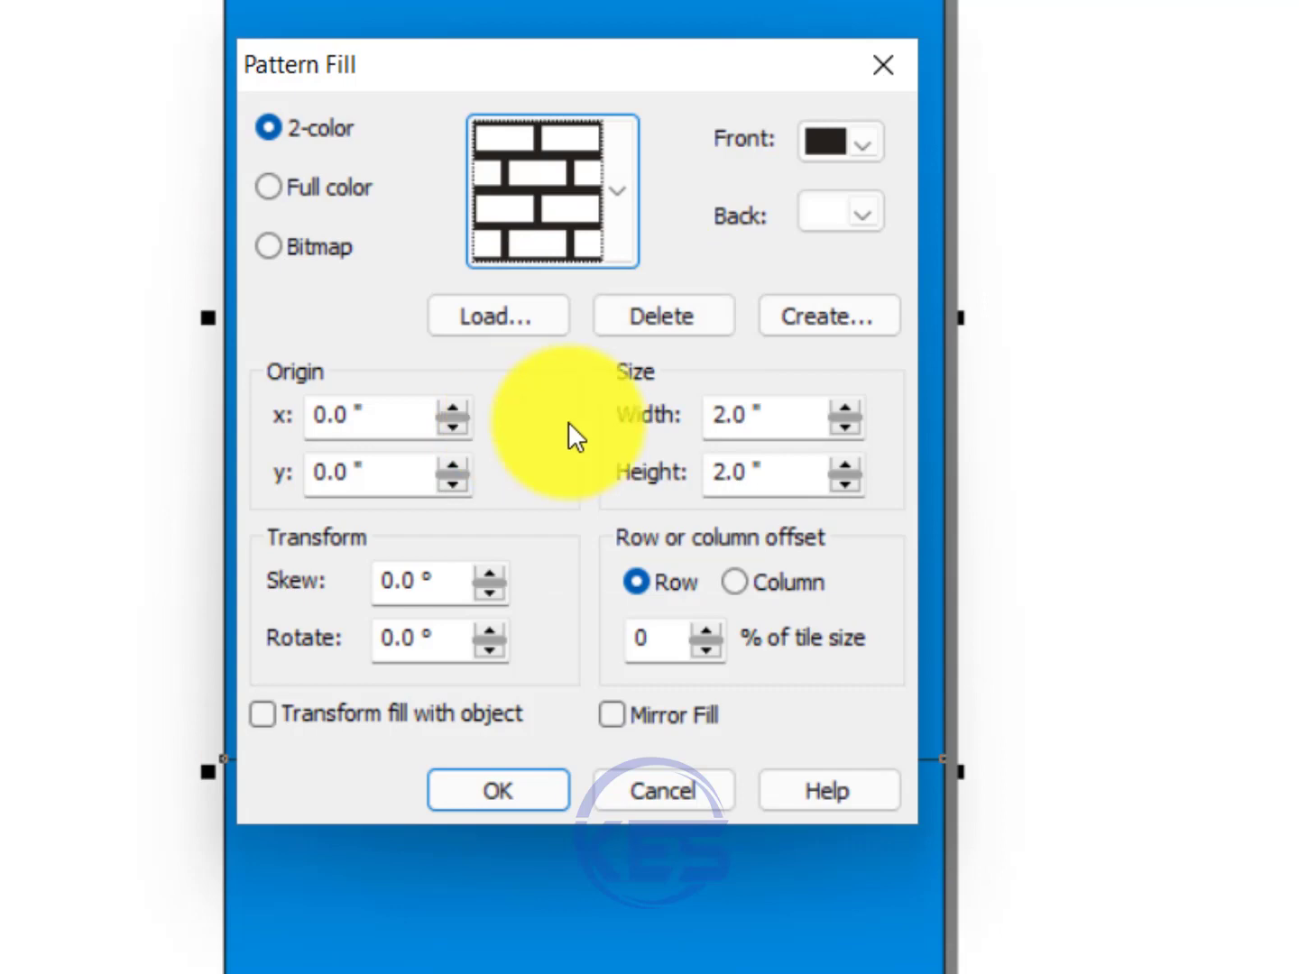
left_click(870, 150)
left_click(822, 250)
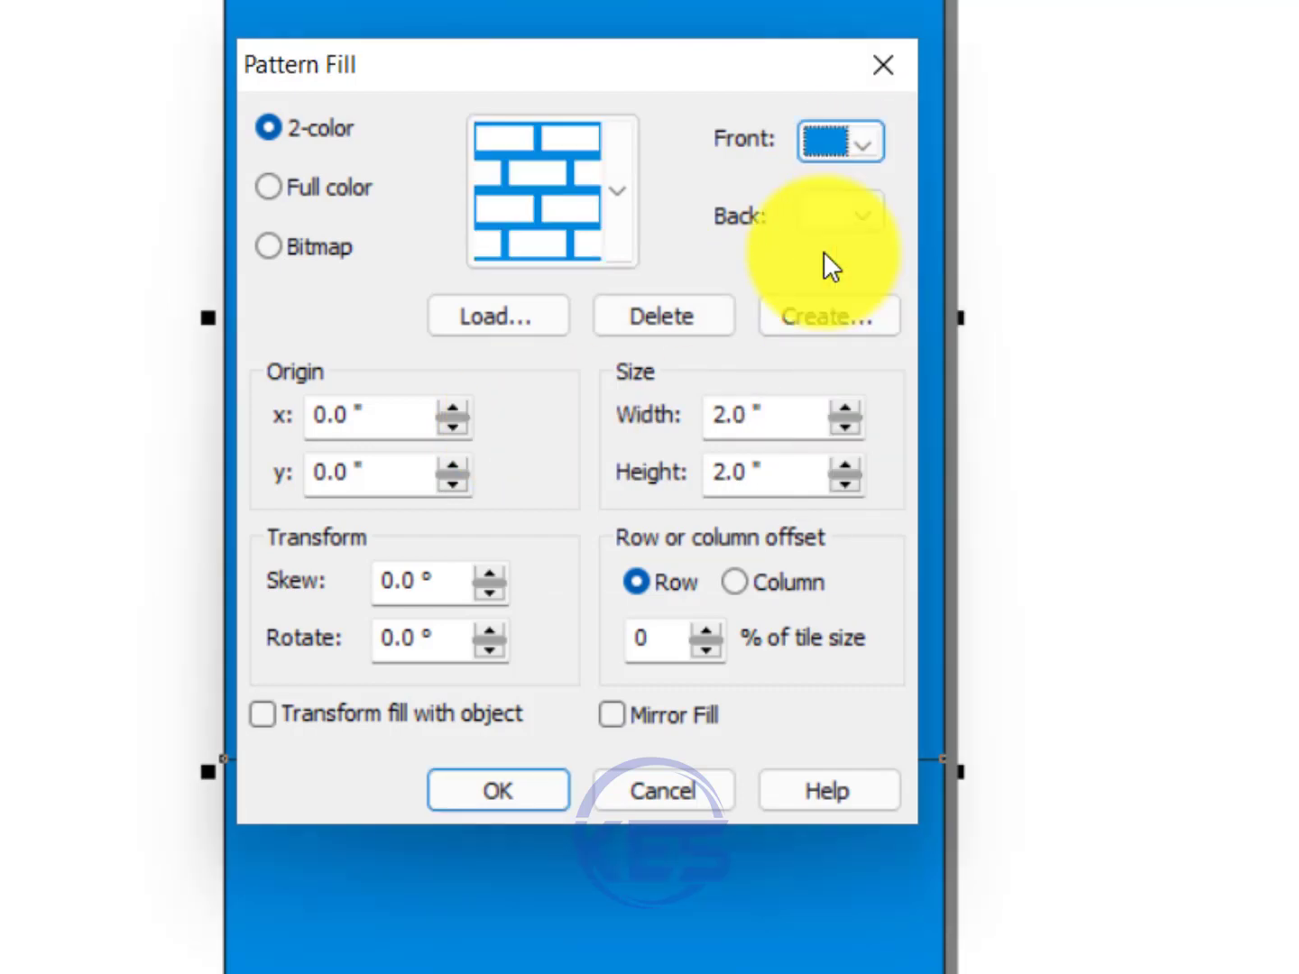
left_click(849, 223)
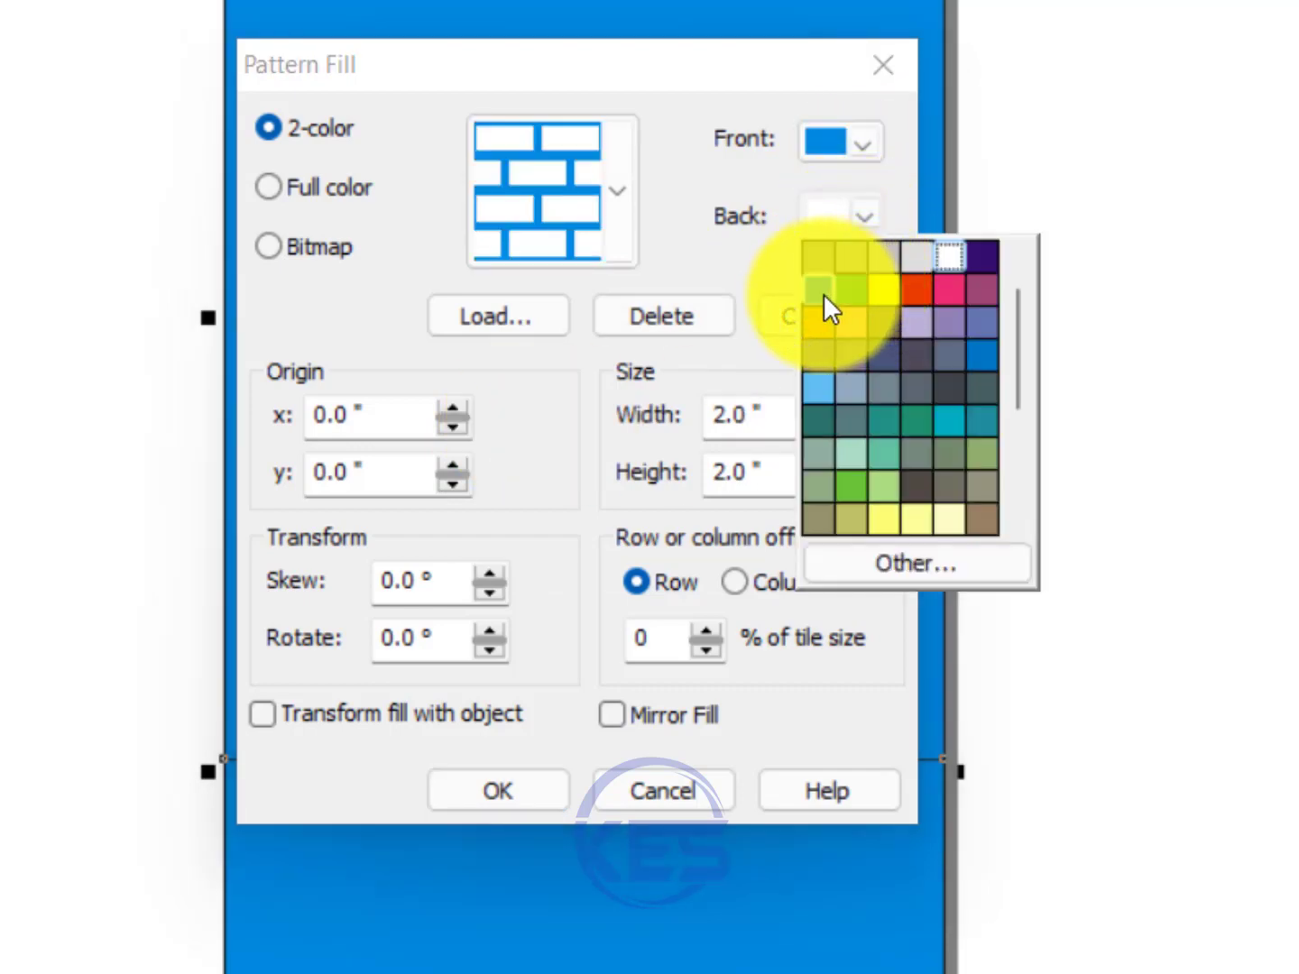
key("Escape")
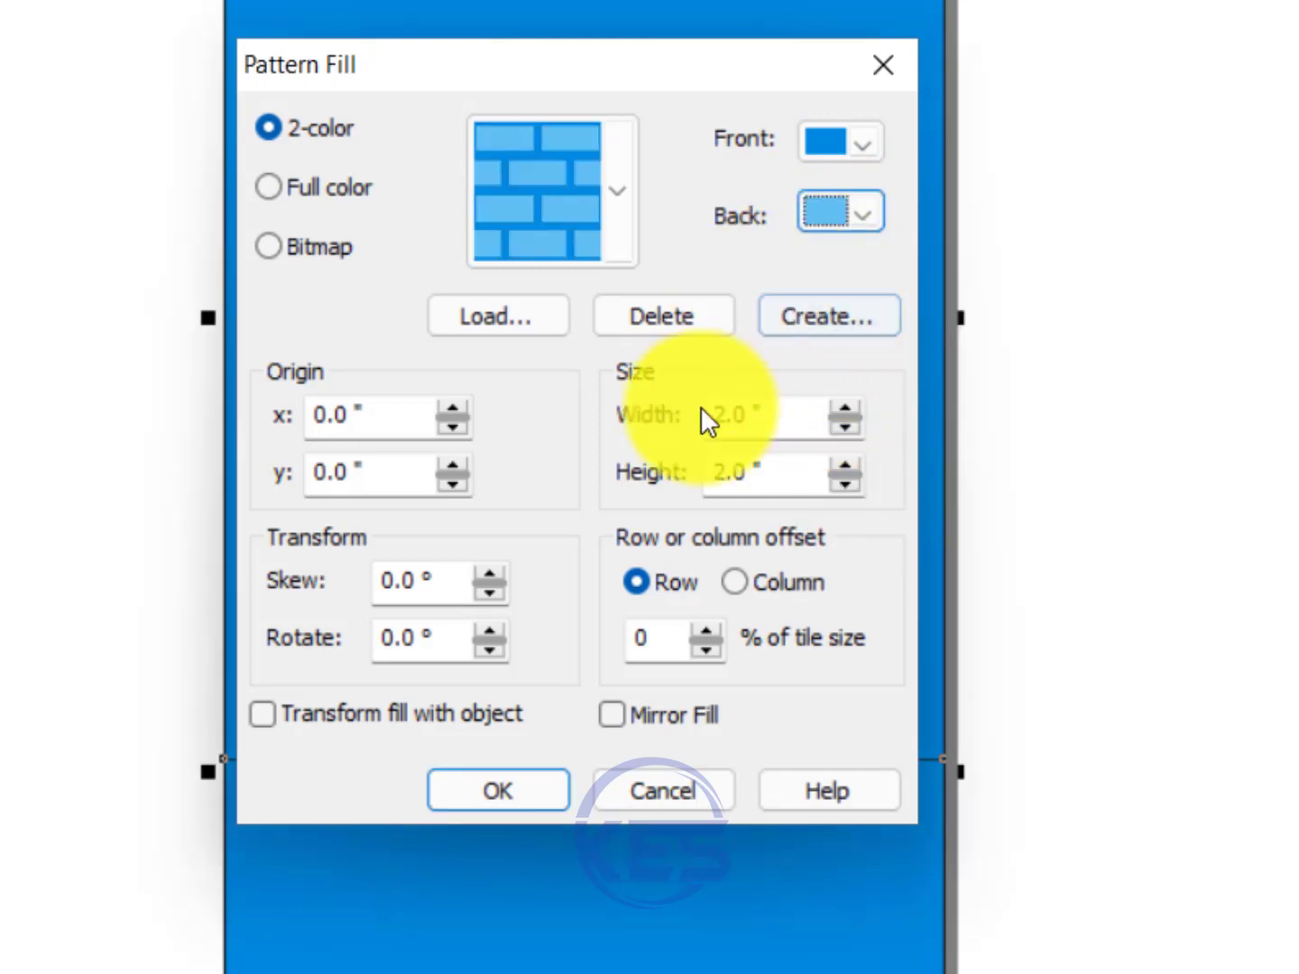
- Apply the brick pattern at 0.3 by 0.3 inch tile size with 90° rotation, and remove the rectangle's outline
double_click(780, 421)
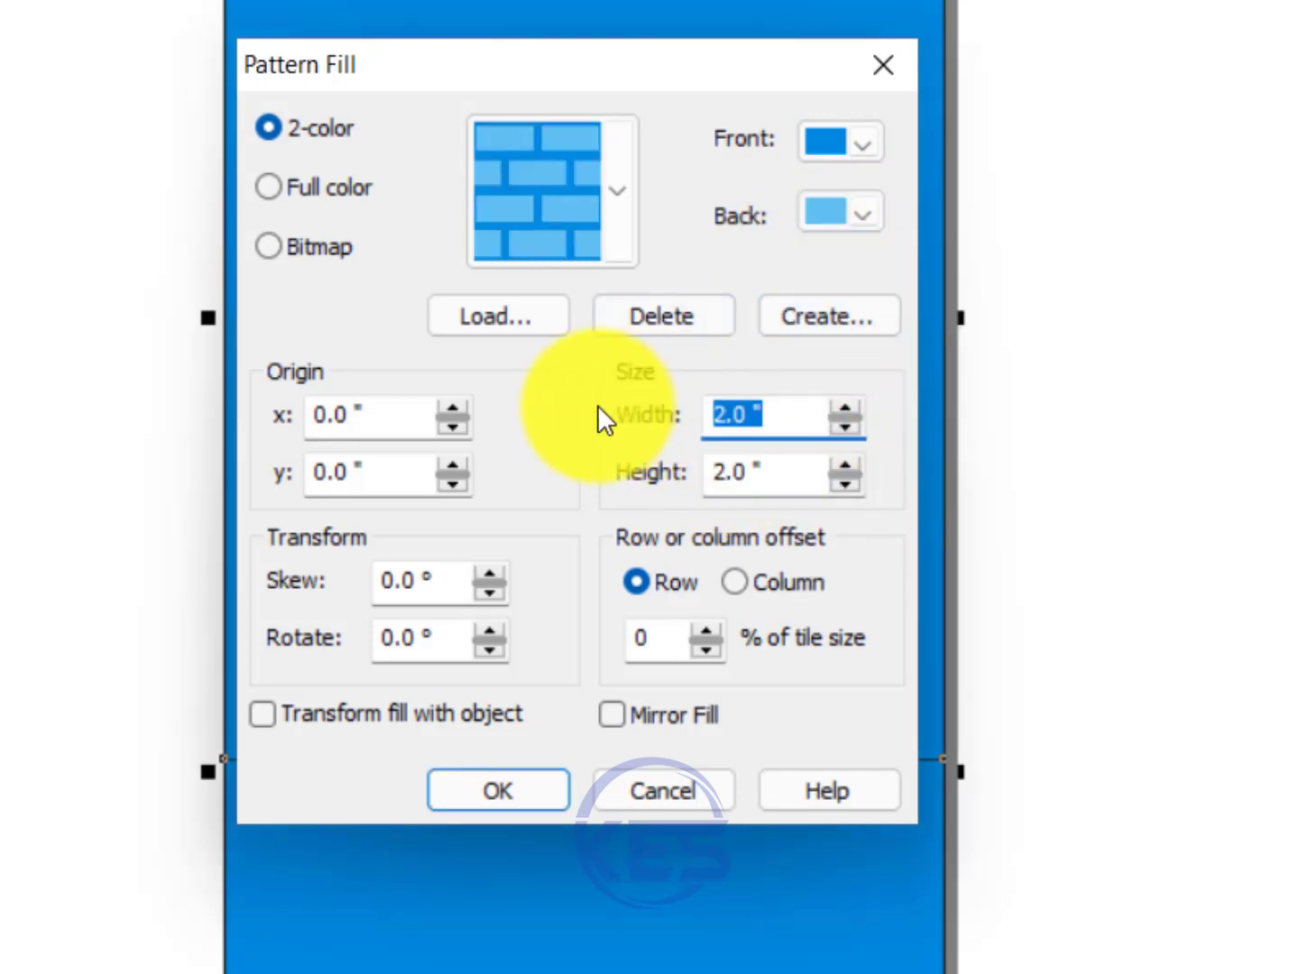
type(".30")
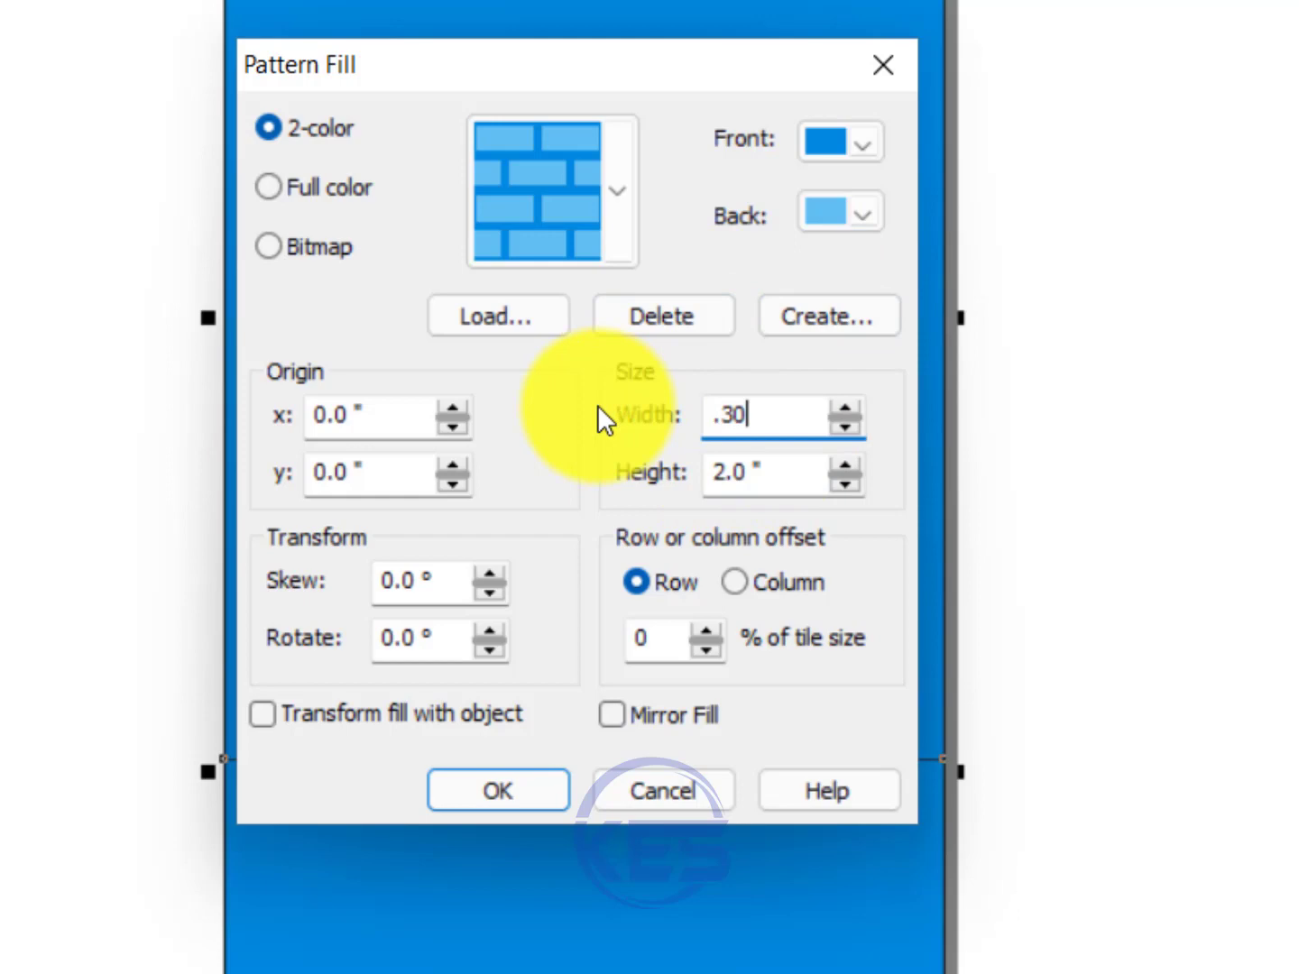
double_click(758, 485)
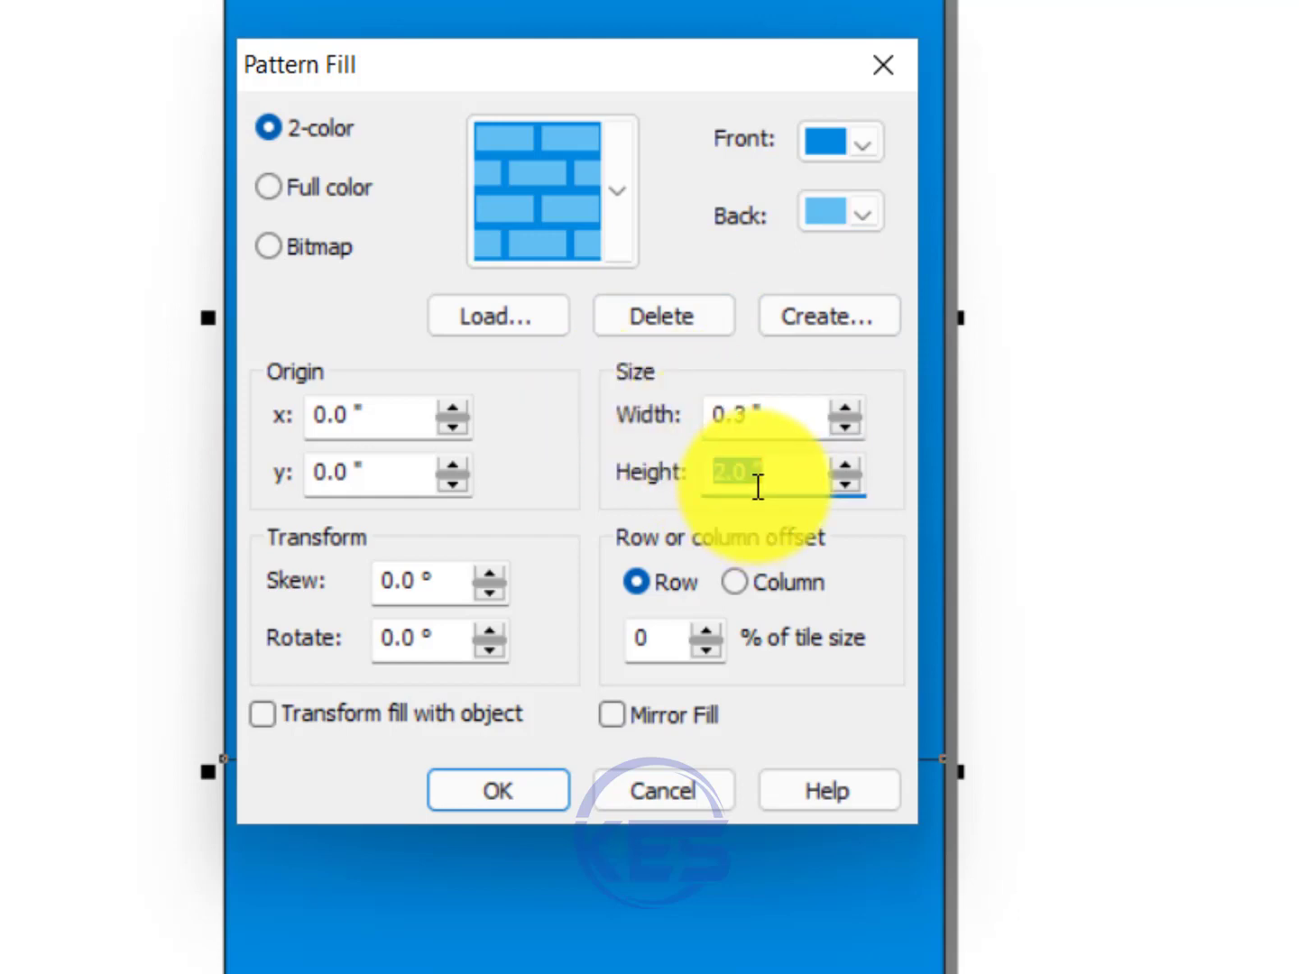
double_click(429, 639)
type("90")
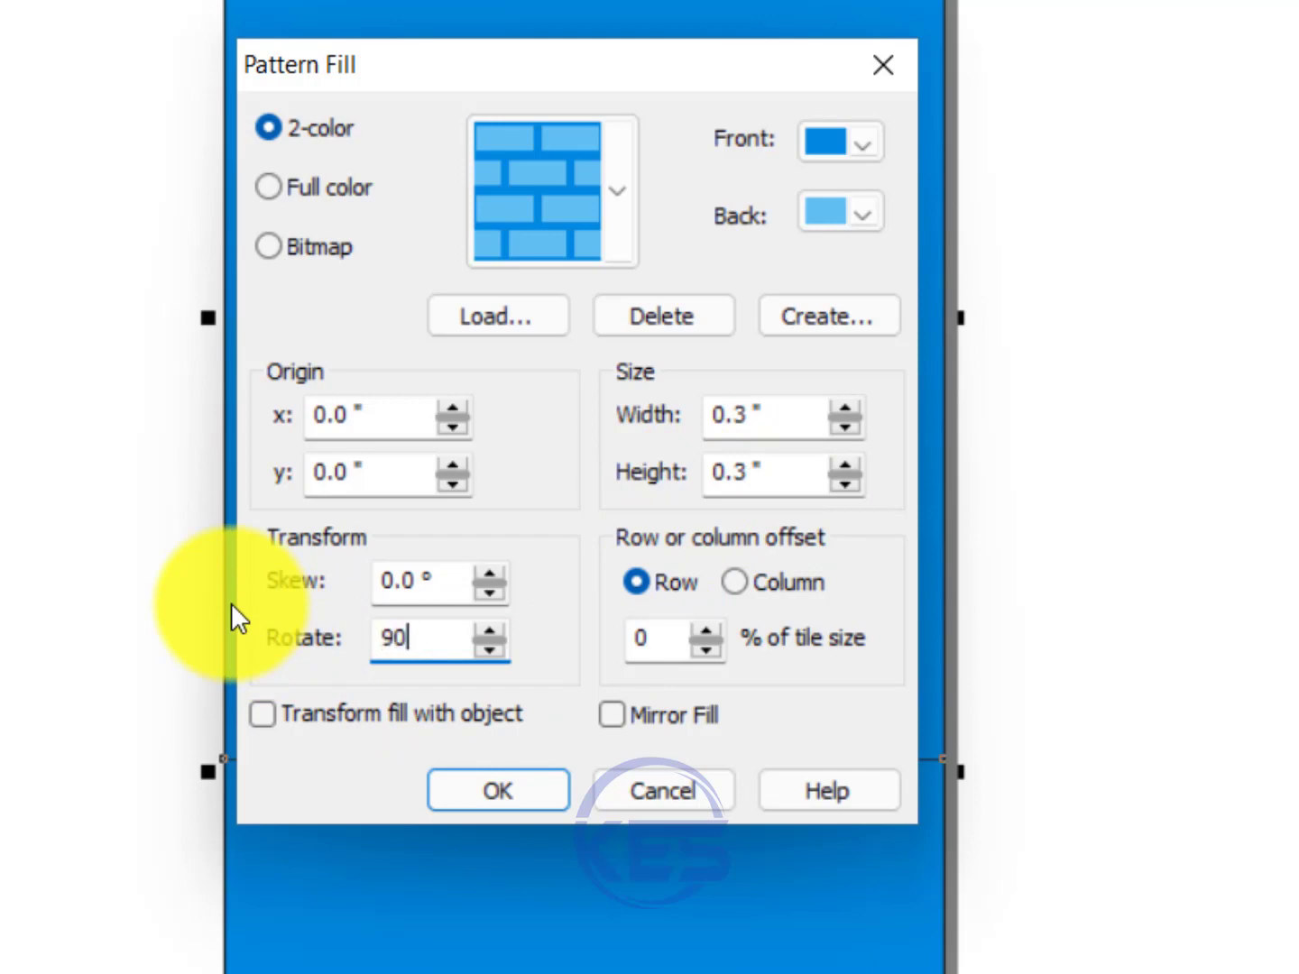
left_click(473, 792)
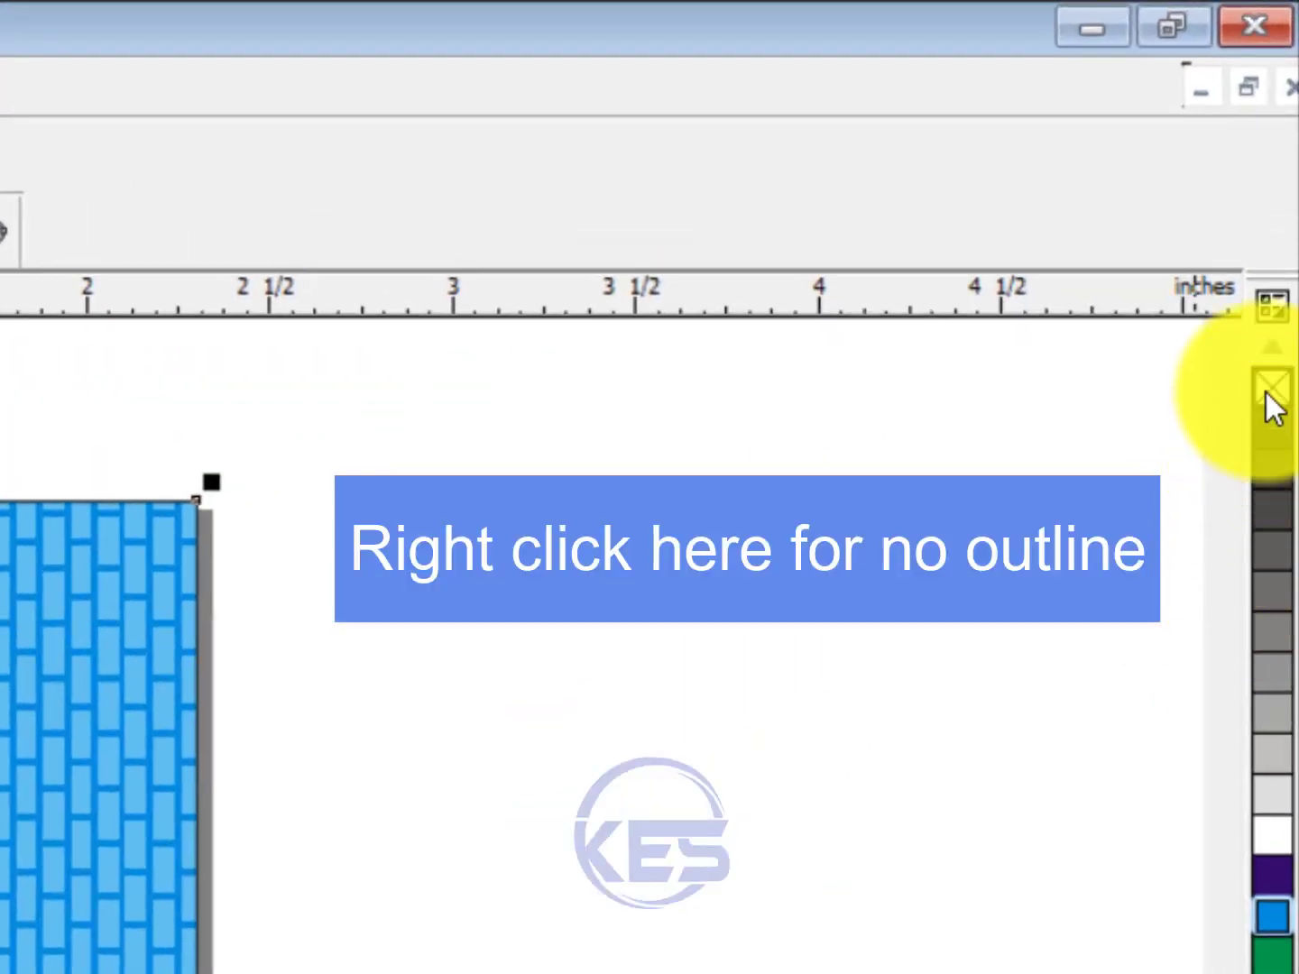
right_click(1267, 395)
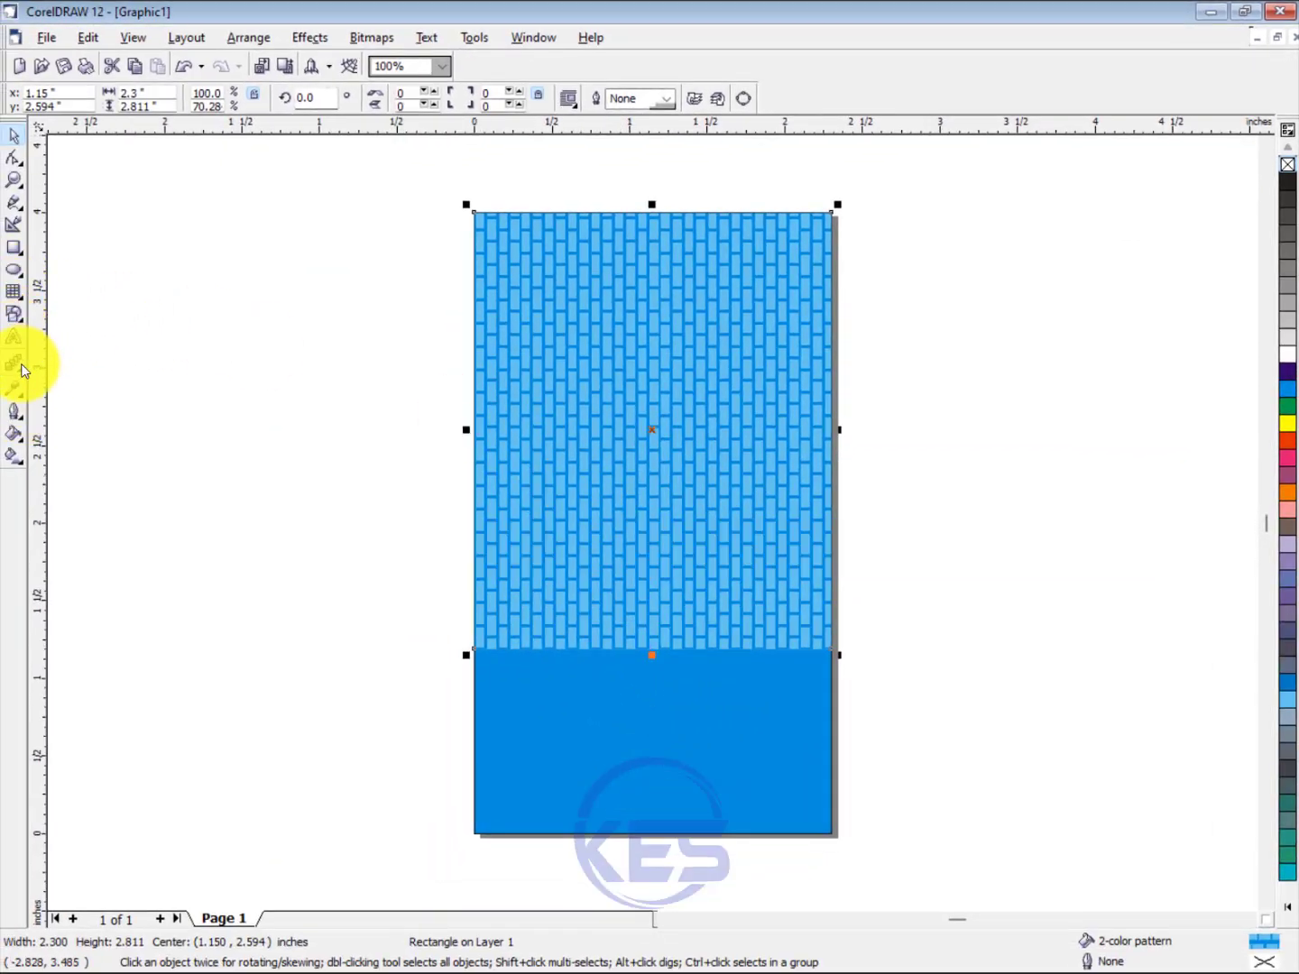
- Apply a vertical linear transparency fading the brick pattern out toward its upper edge, with the midpoint shifted toward the lower edge
left_click(21, 366)
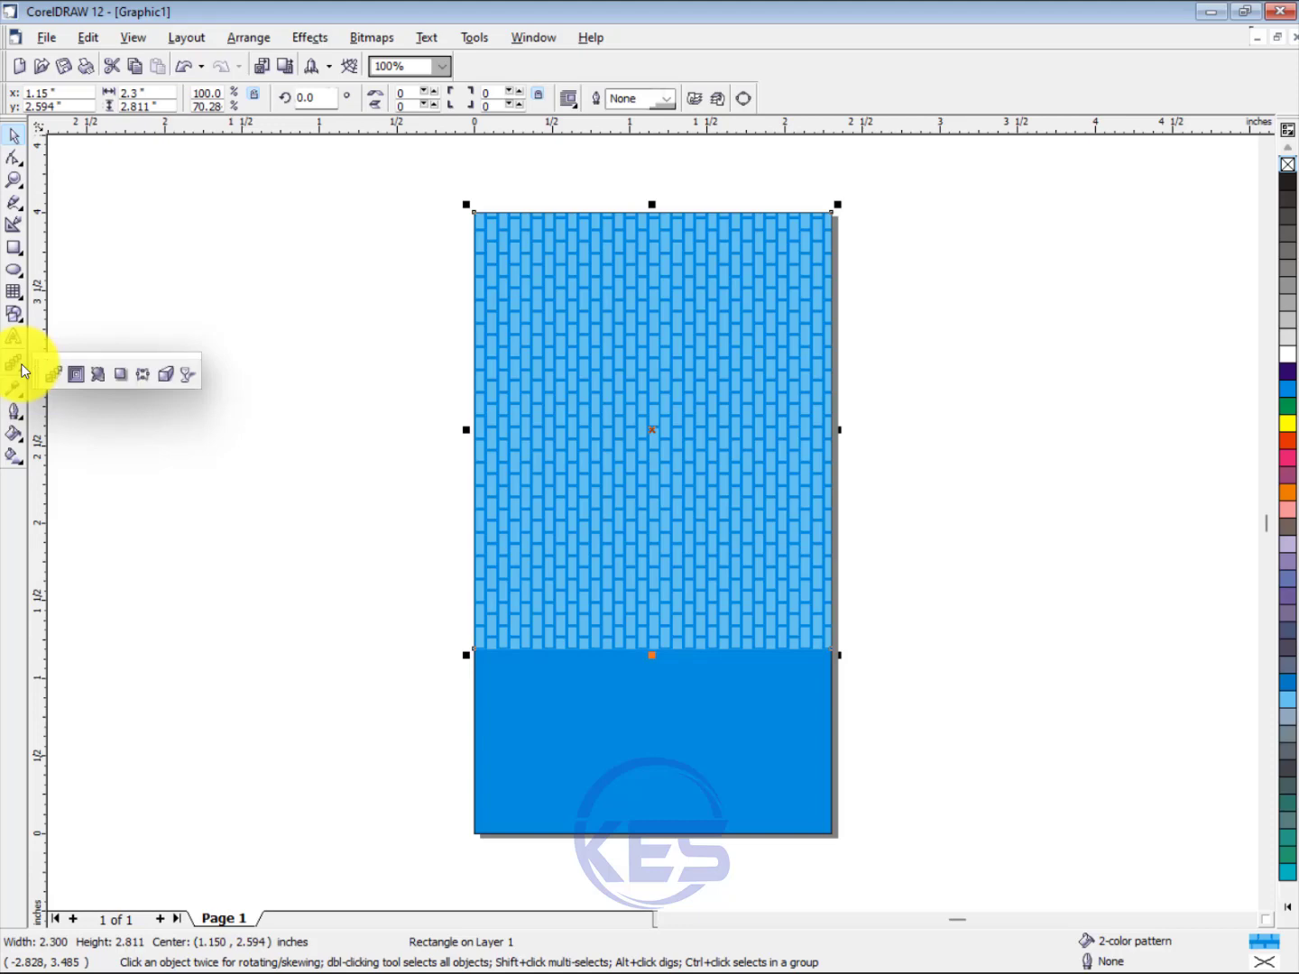
left_click(187, 375)
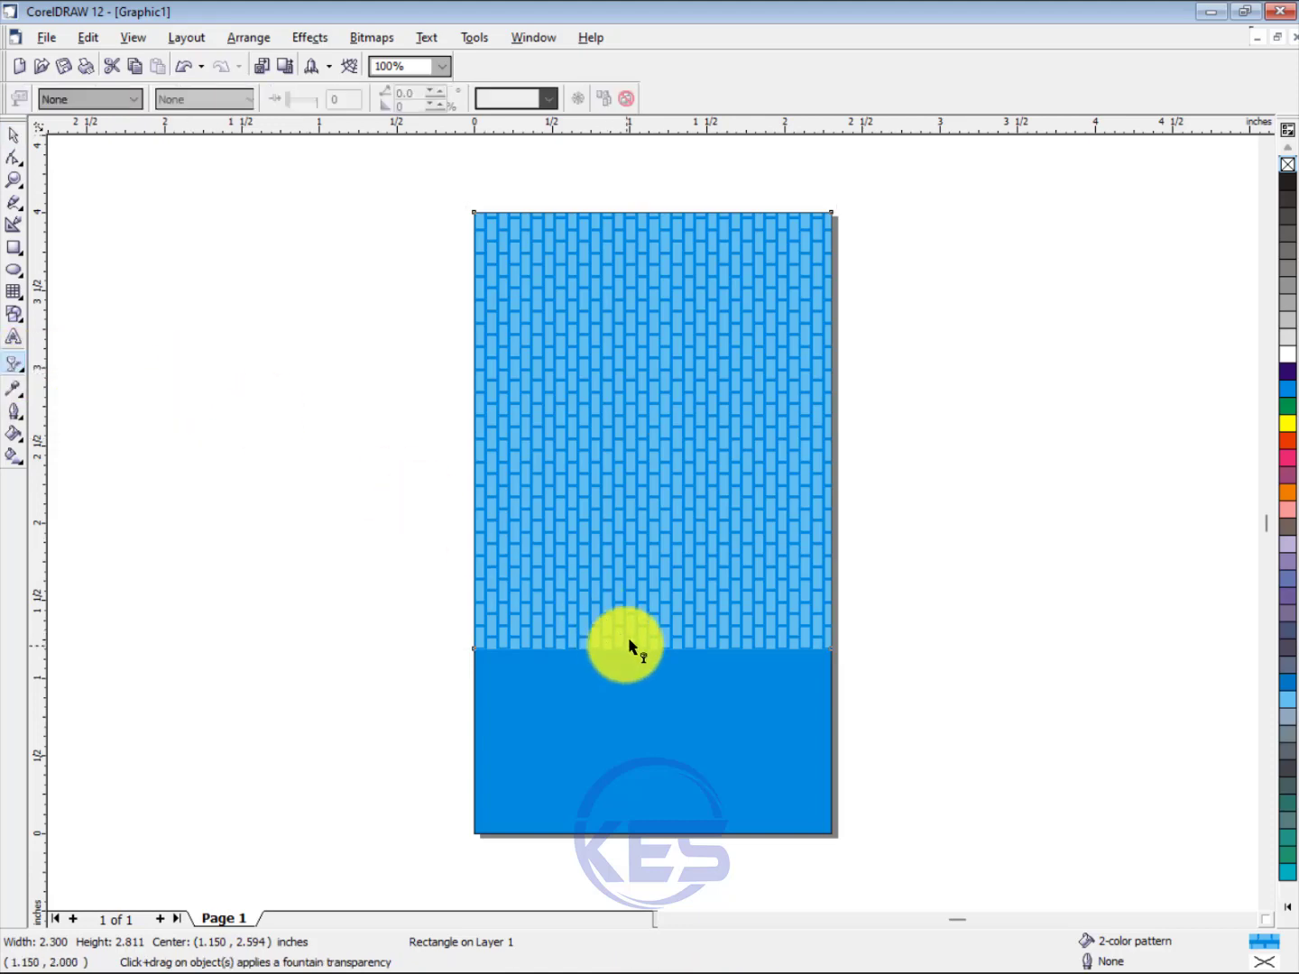
left_click_drag(630, 647, 630, 263)
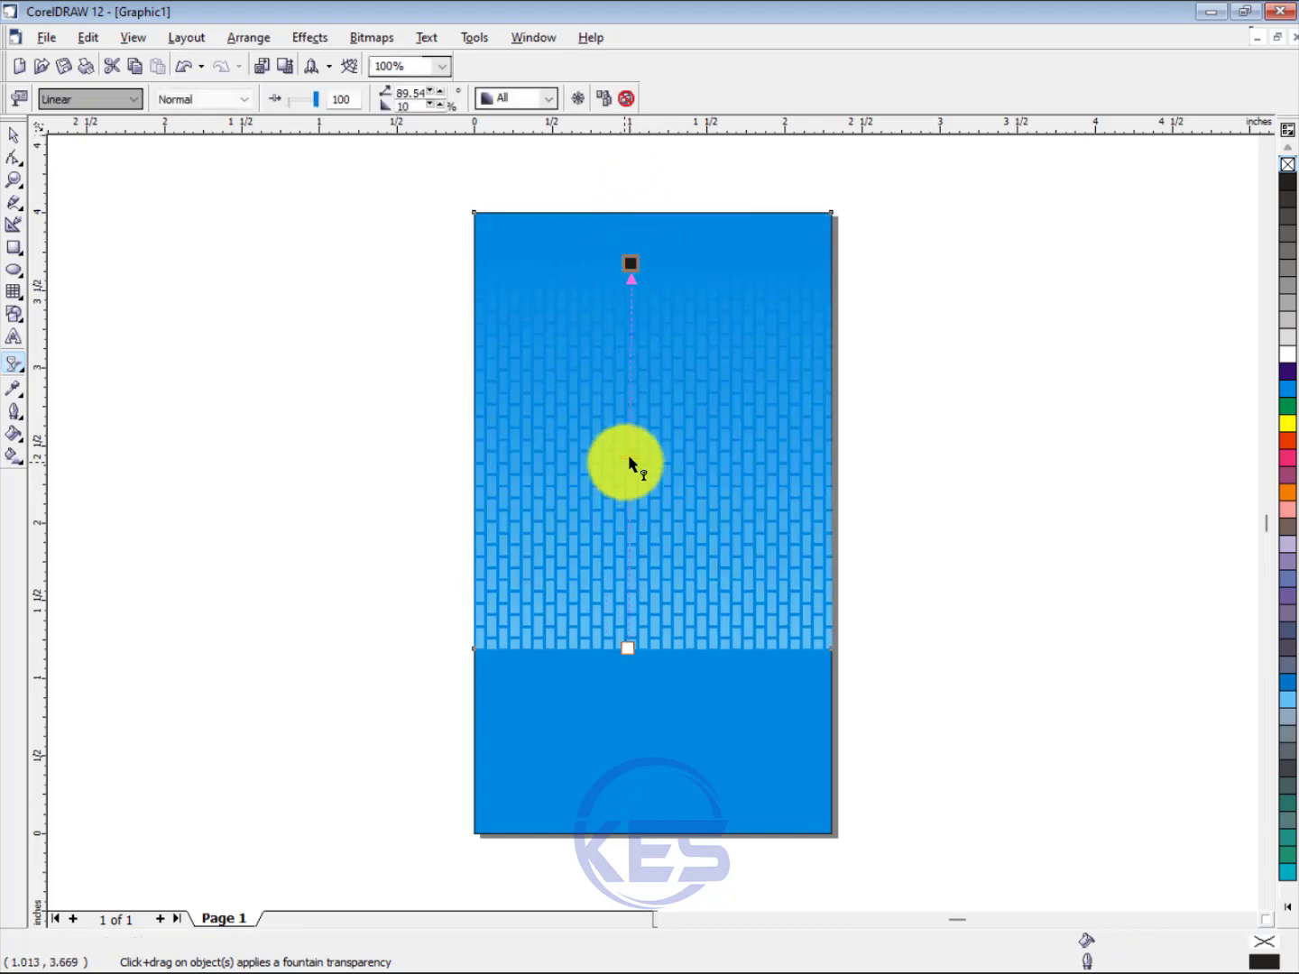
left_click_drag(625, 459, 629, 530)
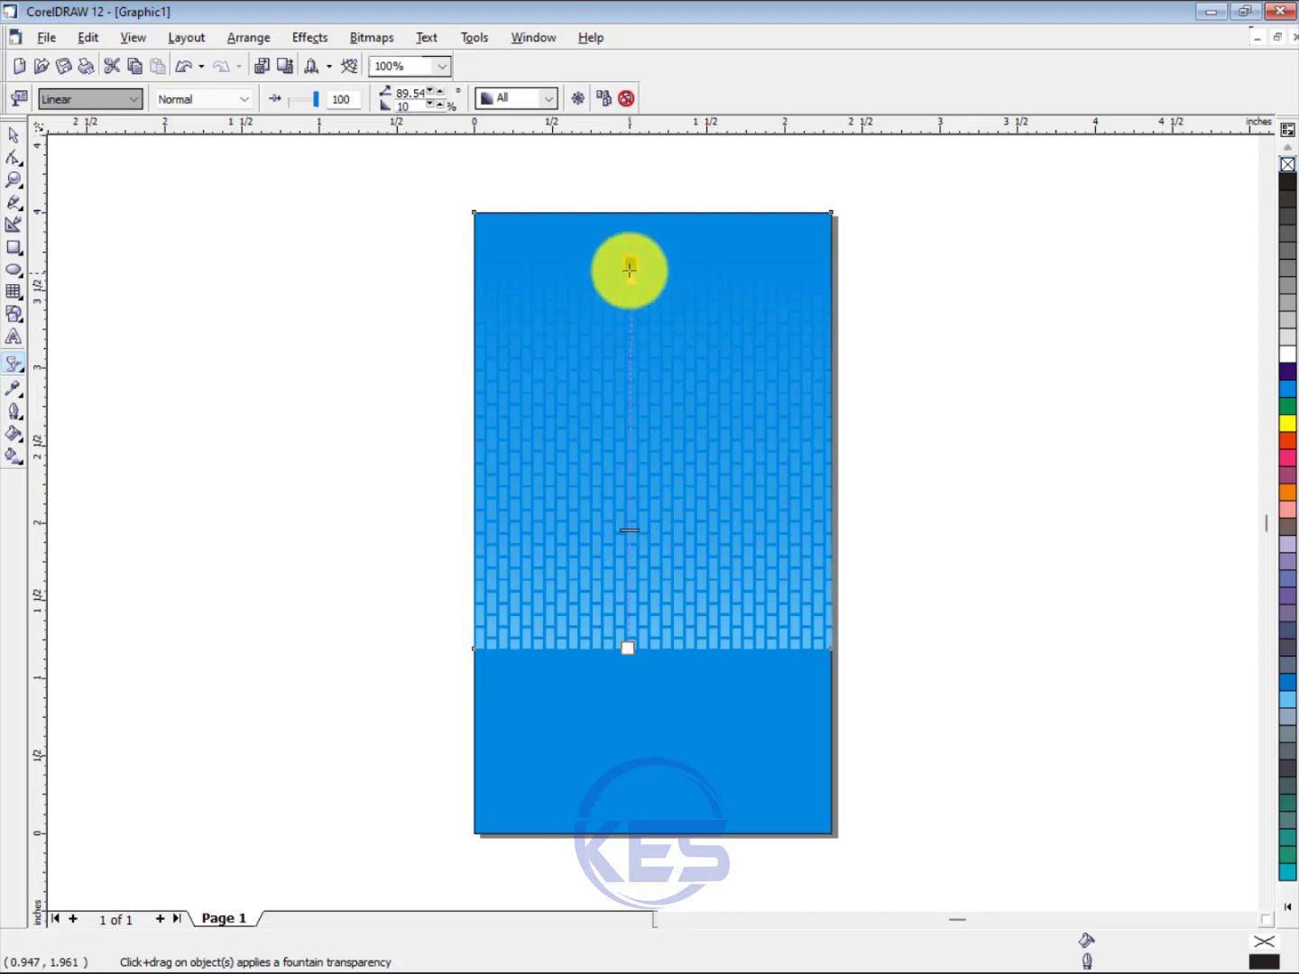
left_click_drag(628, 280, 628, 283)
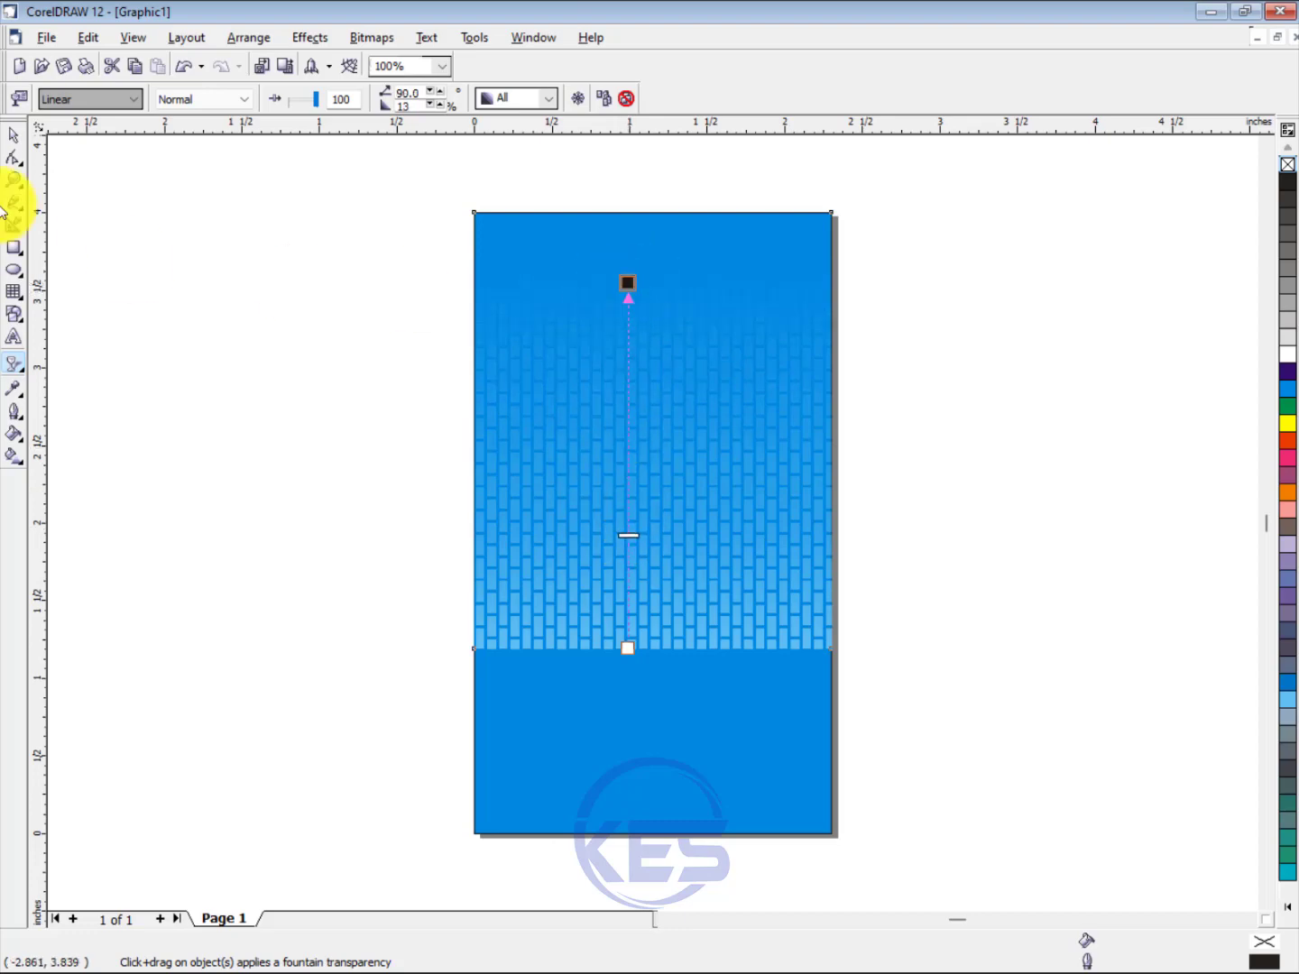
left_click(18, 139)
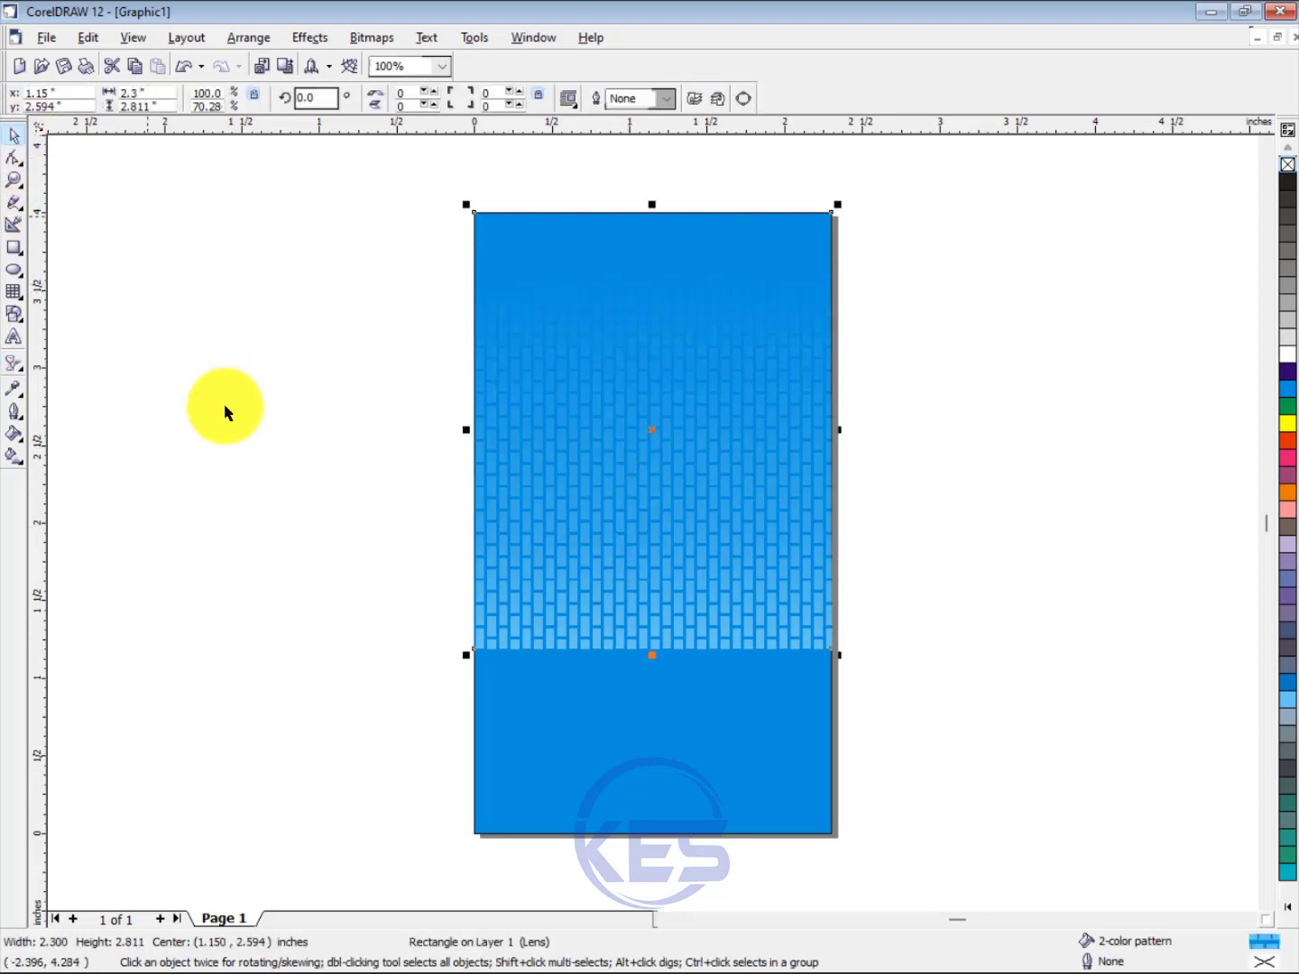
- Add the artistic text "KES INSTITUTE" beside the brick pattern
left_click(13, 341)
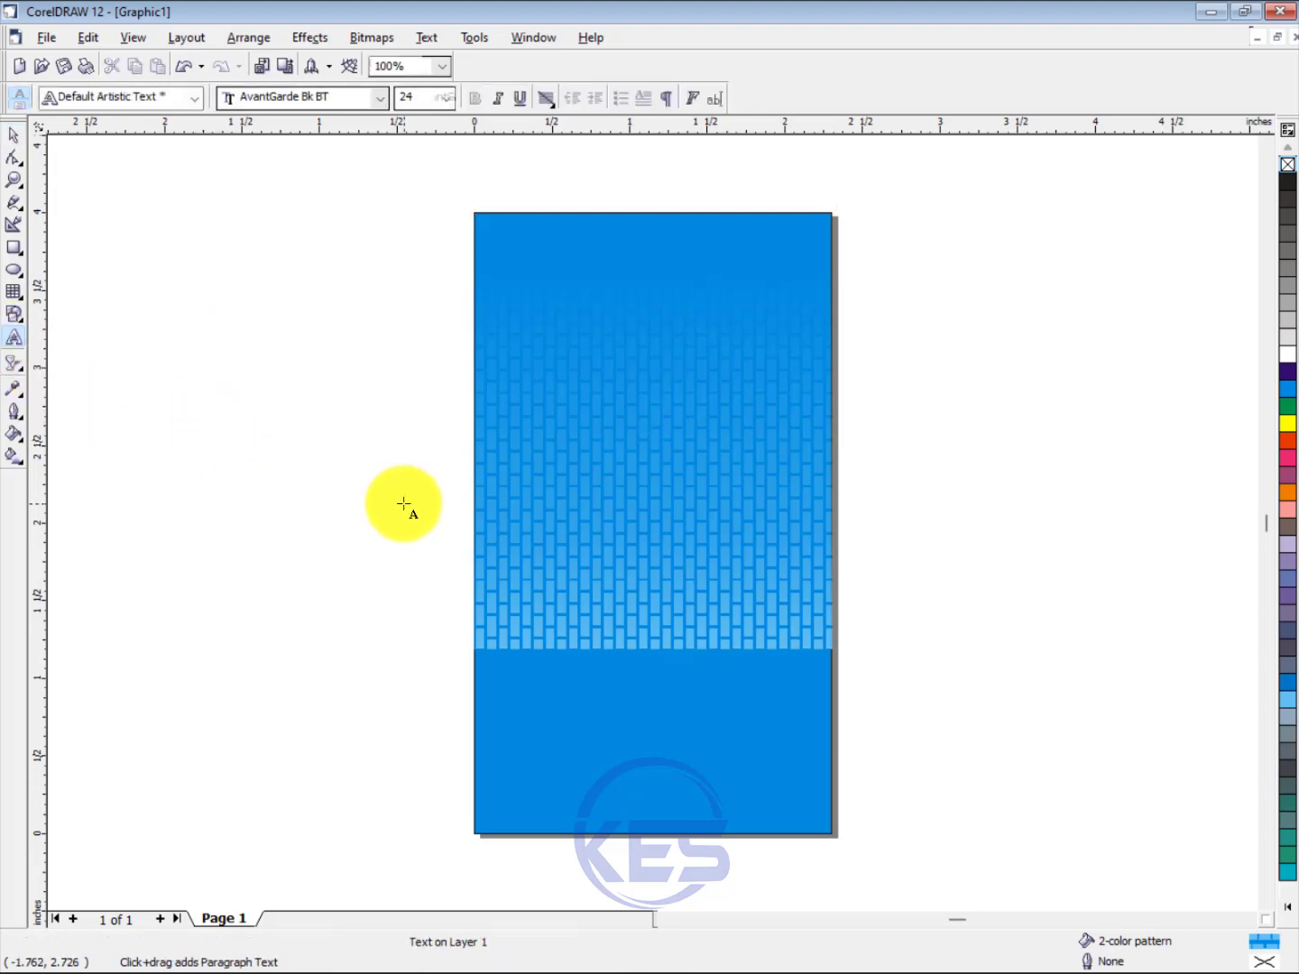
type("KES INSTITUTE")
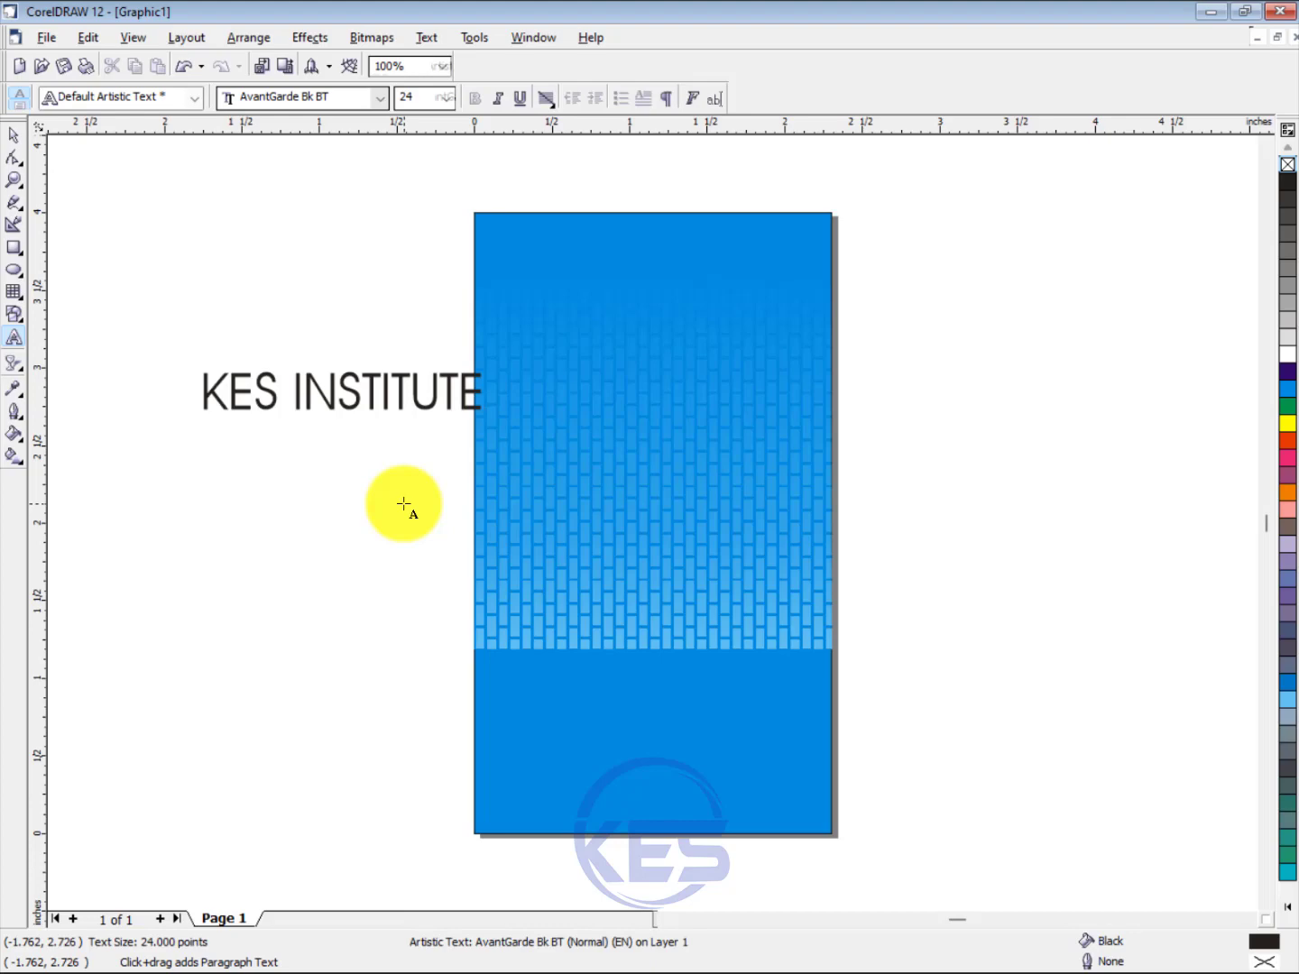
left_click(14, 133)
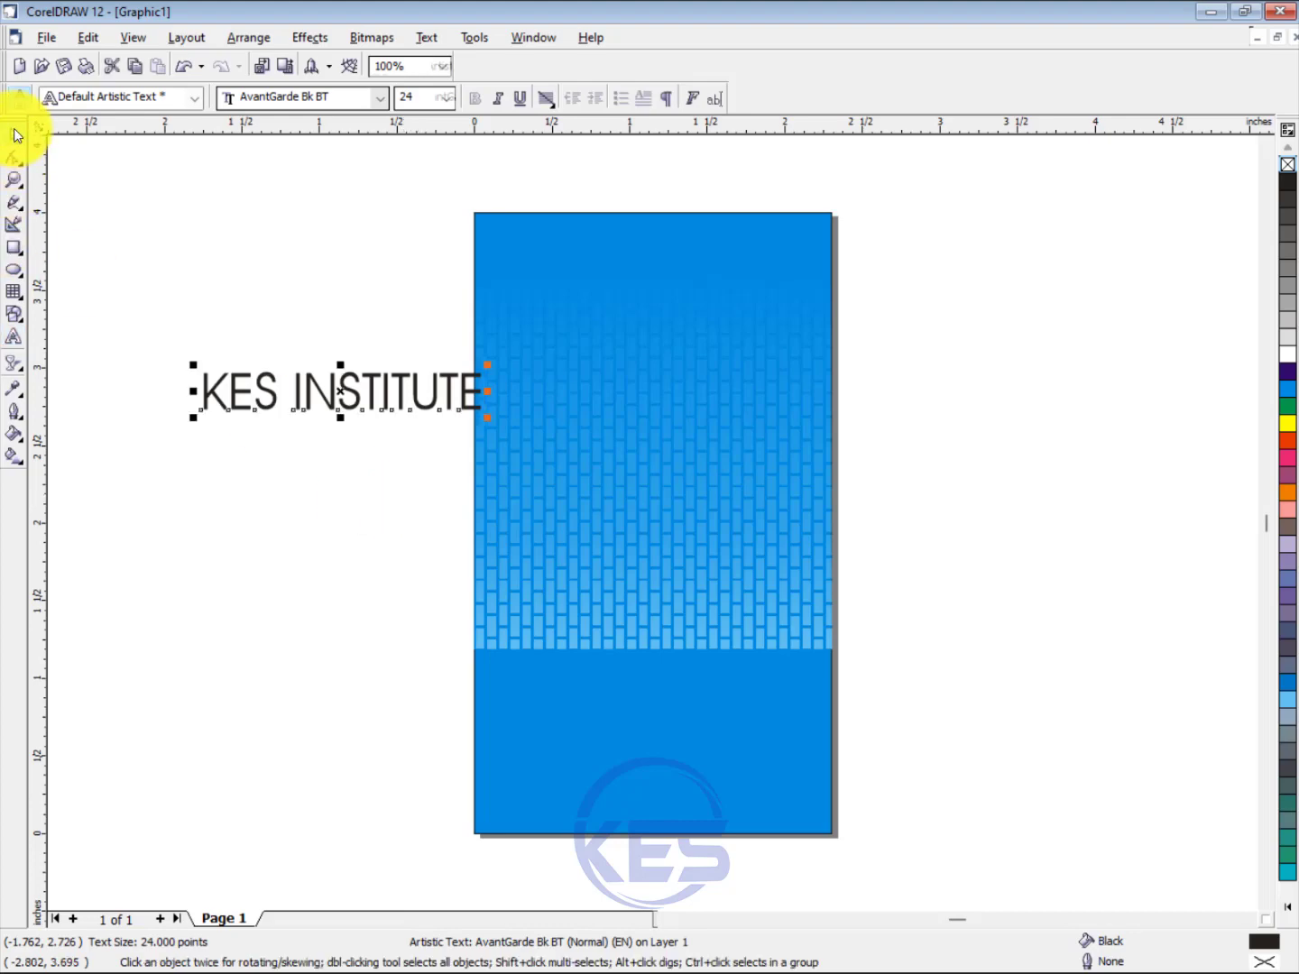
- Set the KES INSTITUTE title in Bahnschrift SemiBold Condensed, enlarge it to about 34 pt across the card's upper edge, and color it yellow
left_click(386, 104)
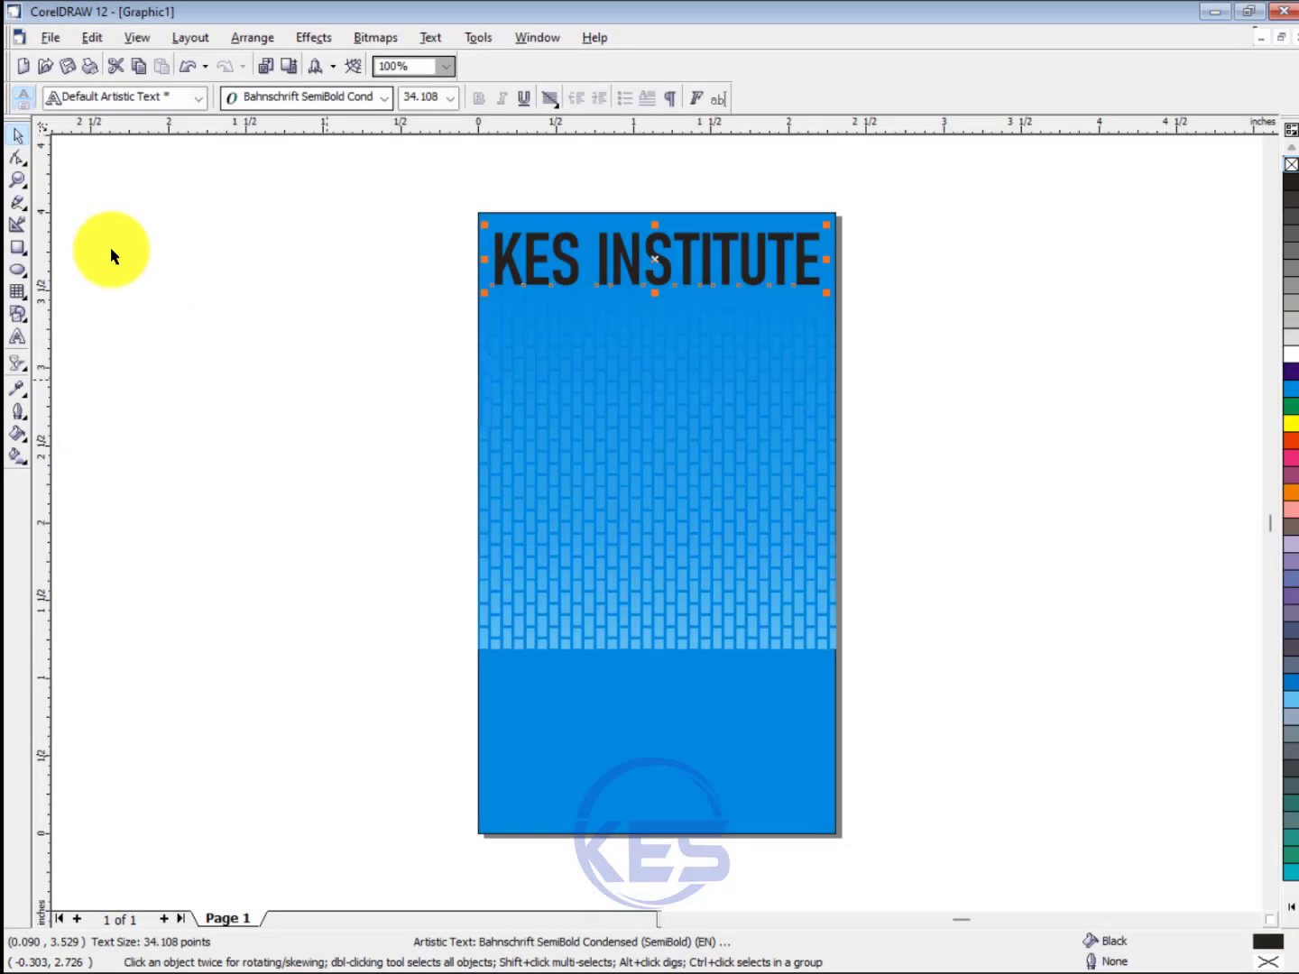
left_click(1290, 422)
left_click(1060, 458)
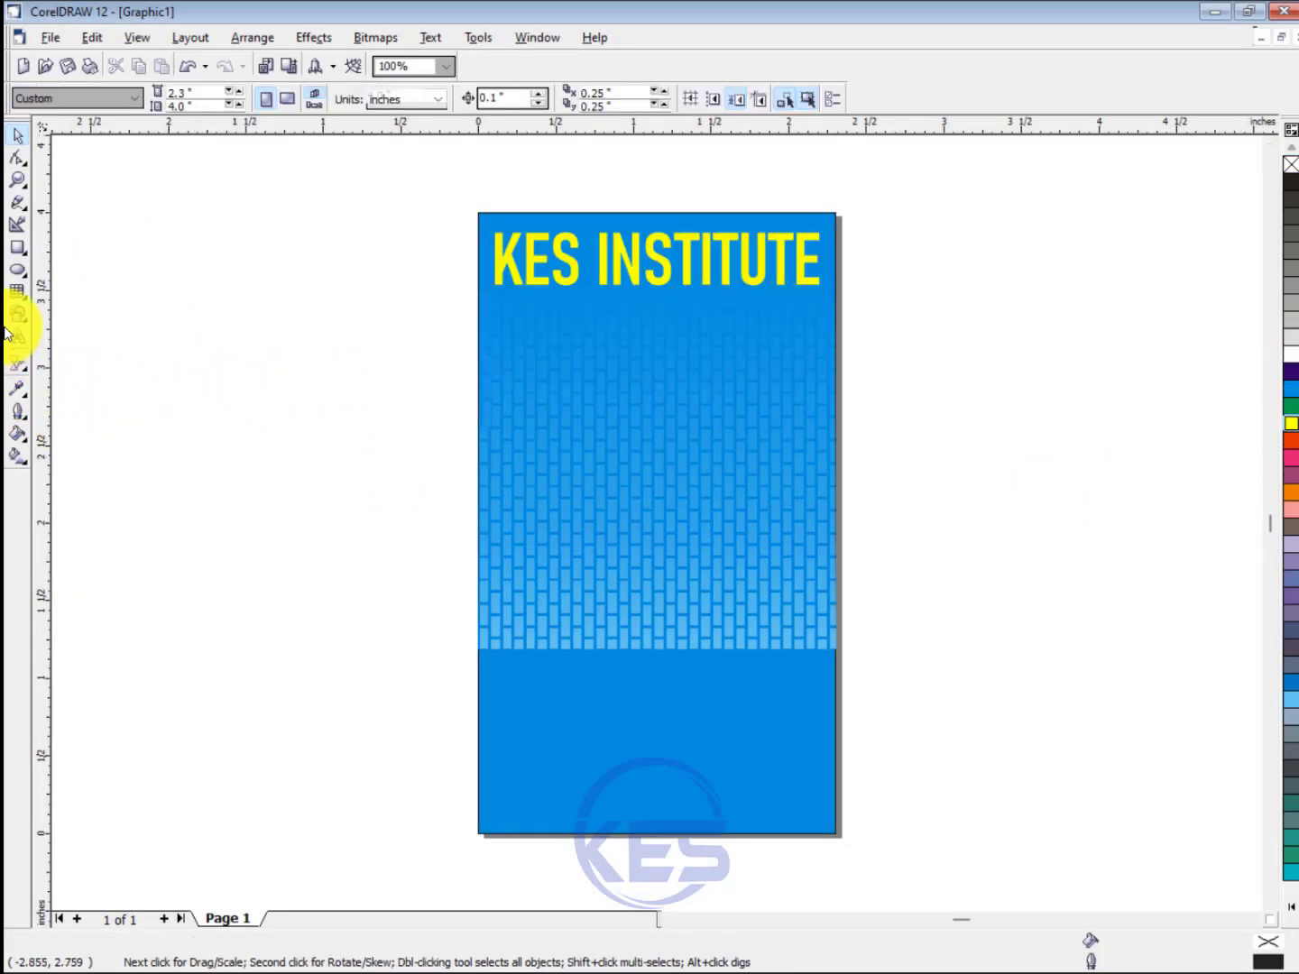
- Draw an ellipse about 0.68 by 0.86 inches beside the card and add 12 pt text "KES INSTITUTE OF INFORMATION TECHNOLOGY" below it
left_click(19, 272)
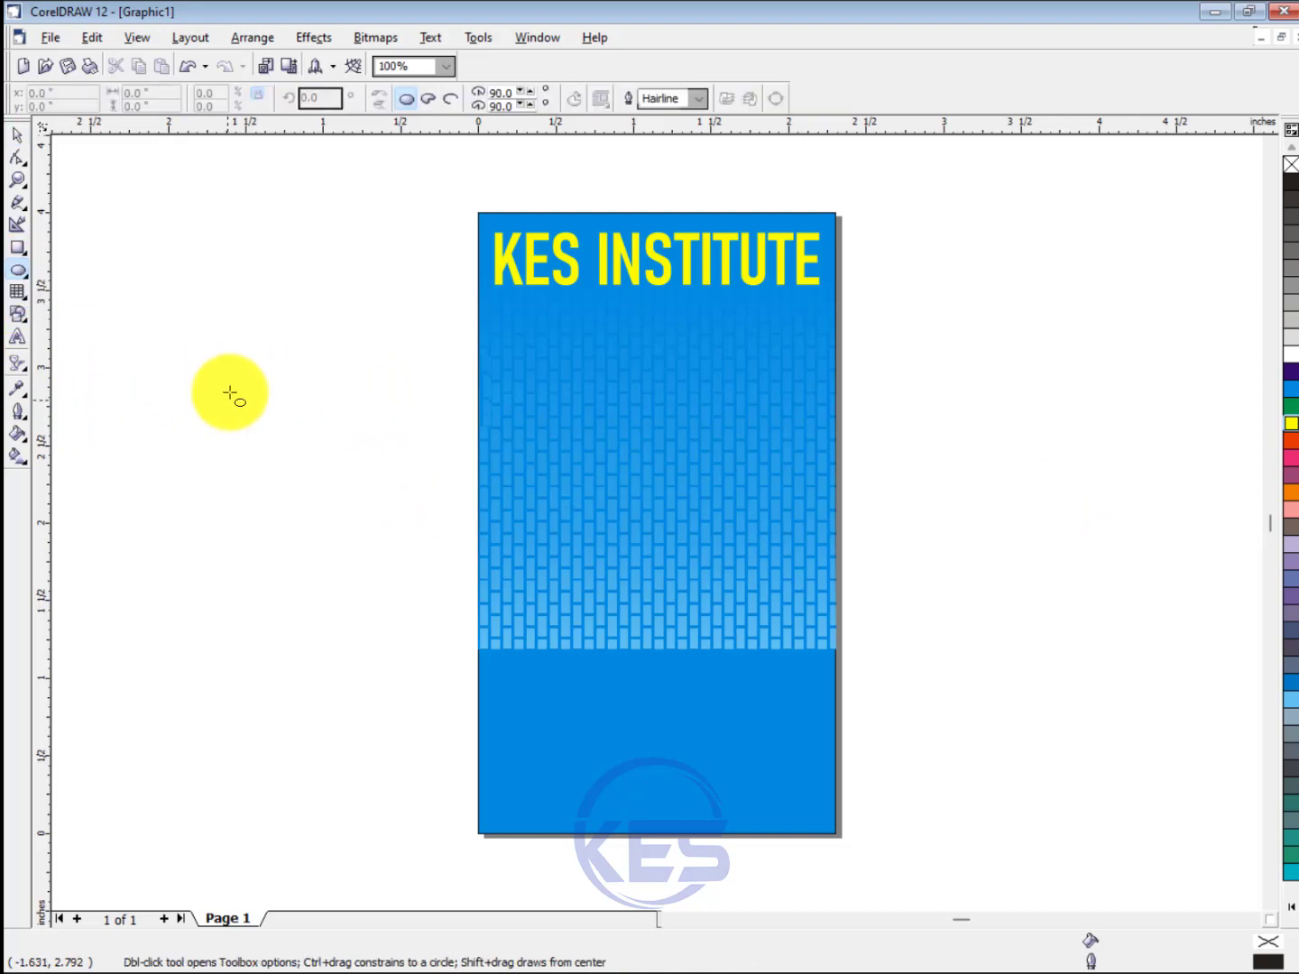
left_click_drag(203, 342, 310, 474)
key("F8")
left_click(193, 546)
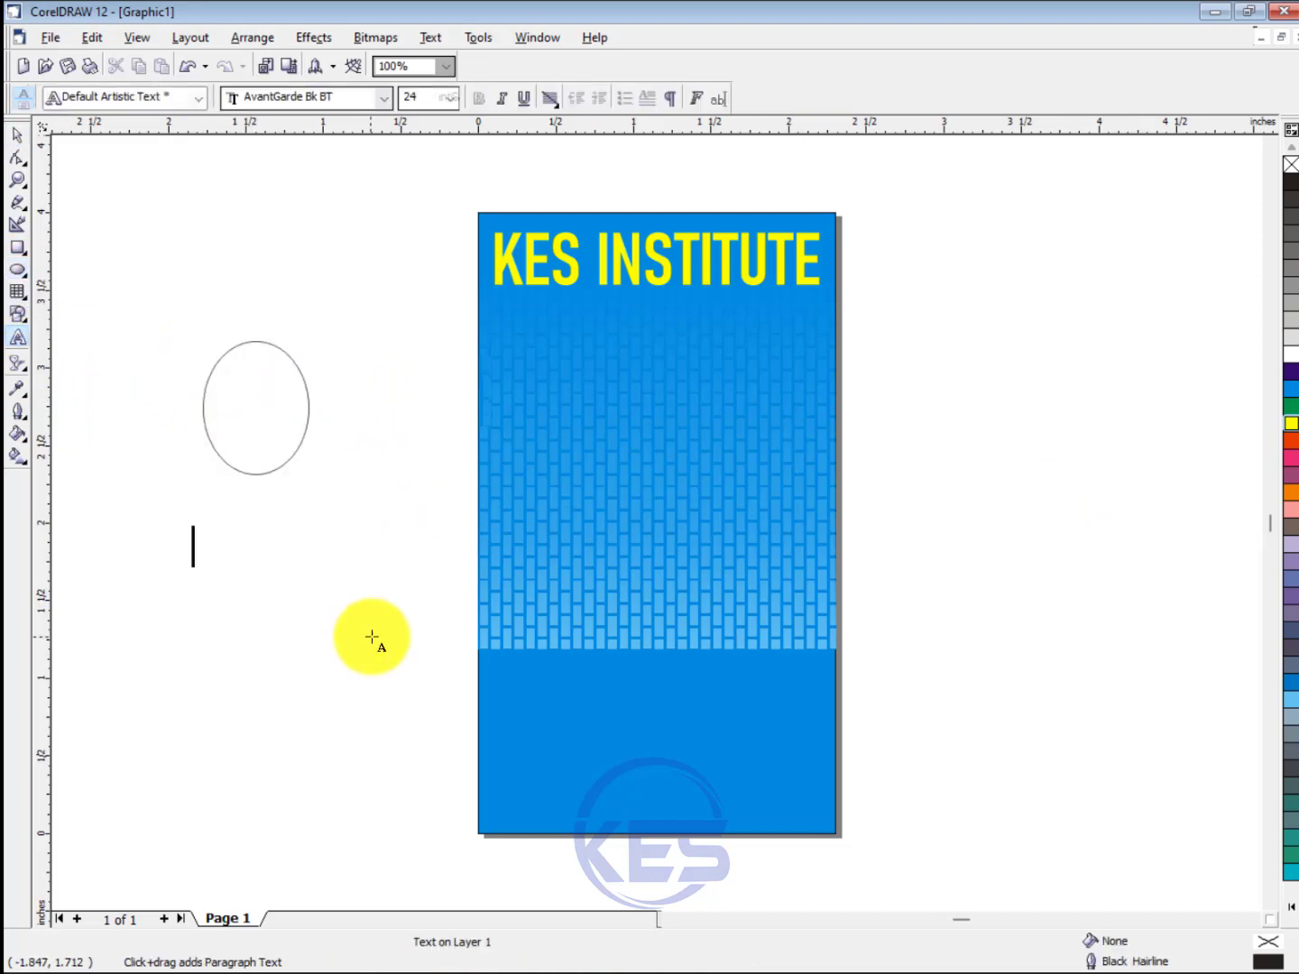
left_click(449, 98)
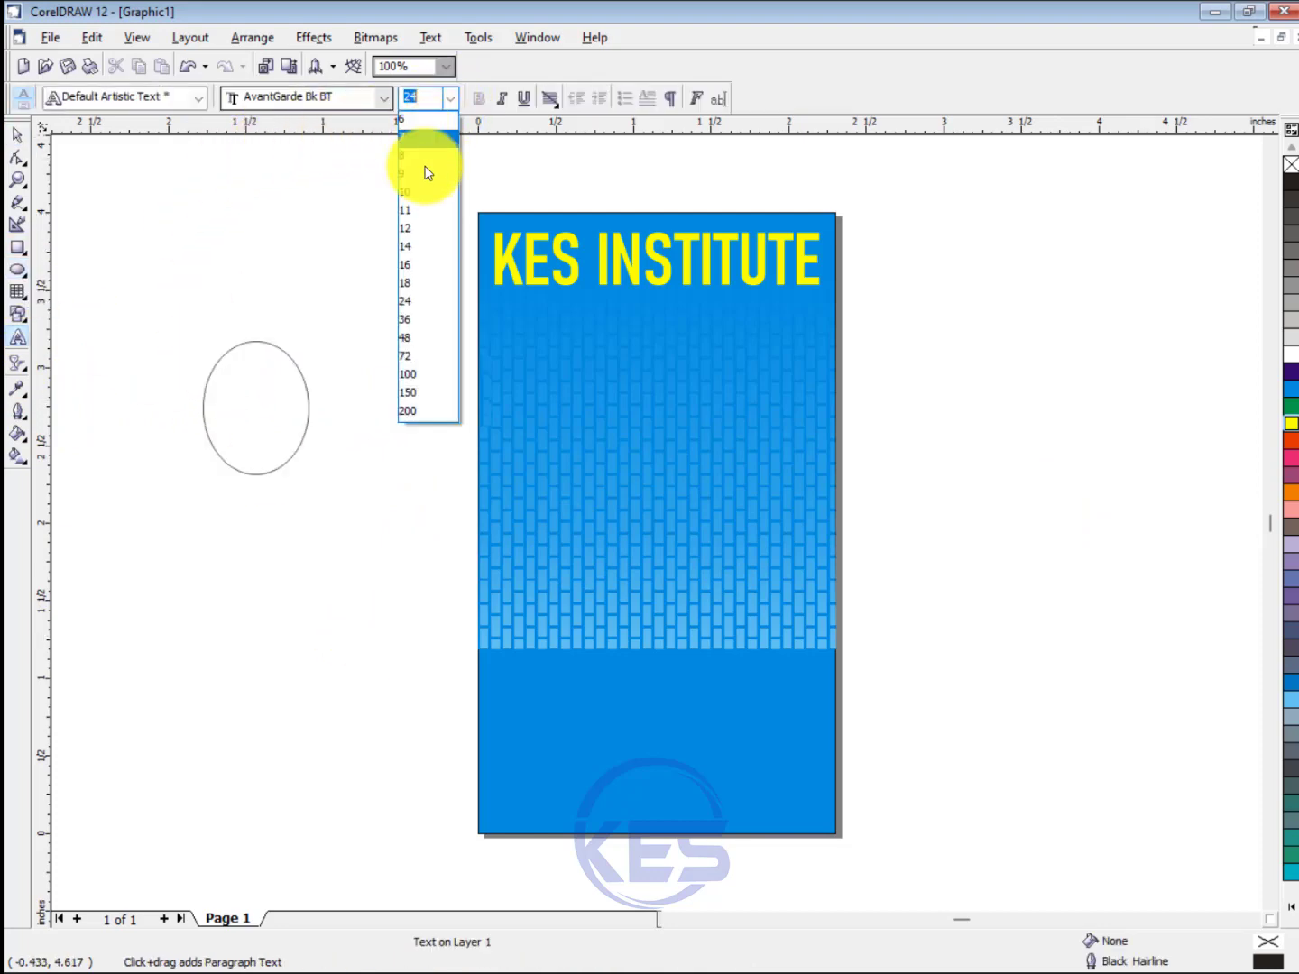
left_click(419, 227)
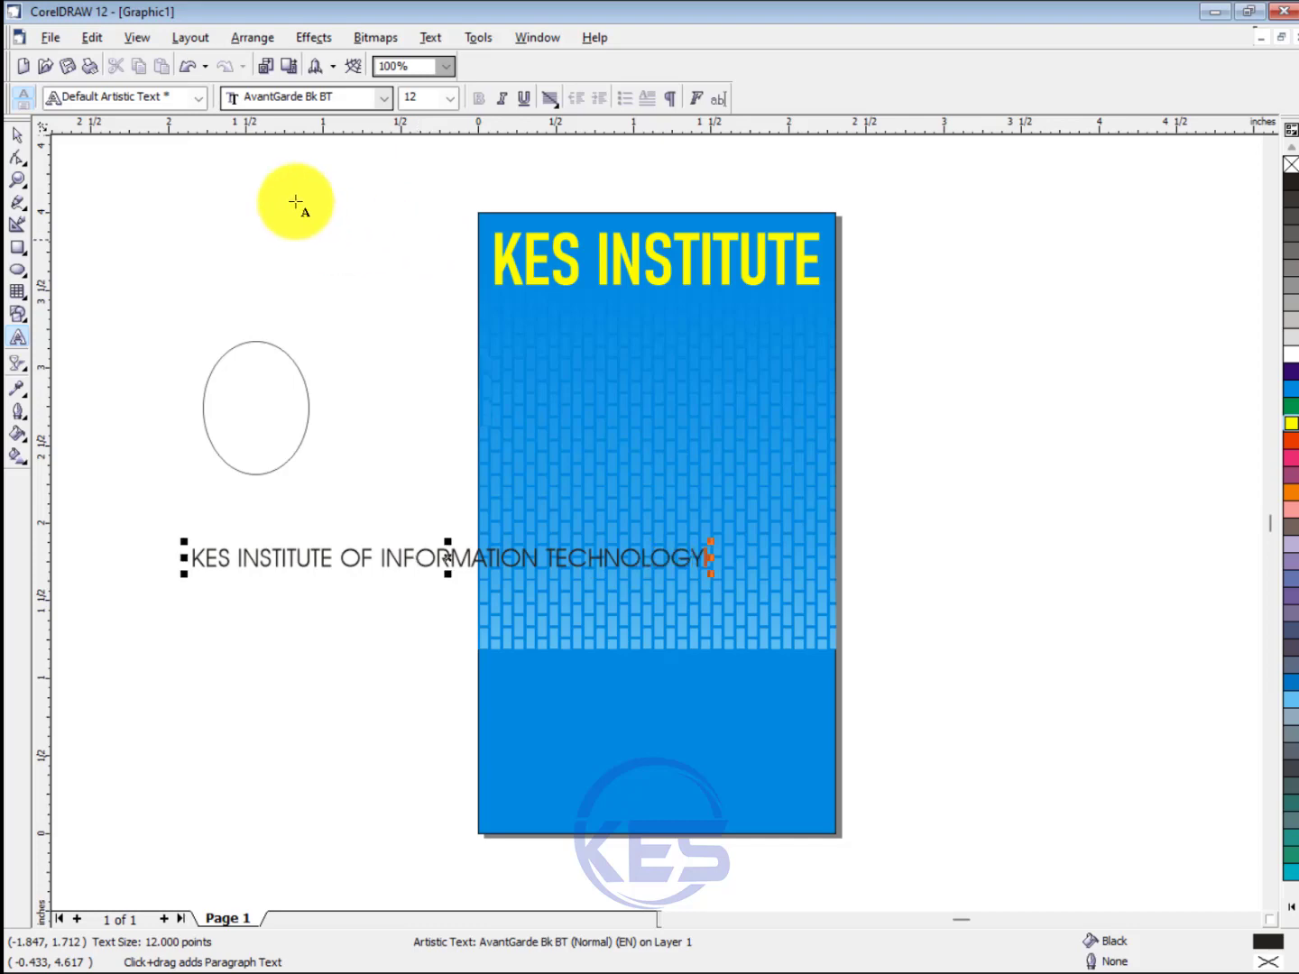
- Set the institute text to 8 pt and enlarge the ellipse from its center to about 0.89 by 1.12 inches
left_click(18, 136)
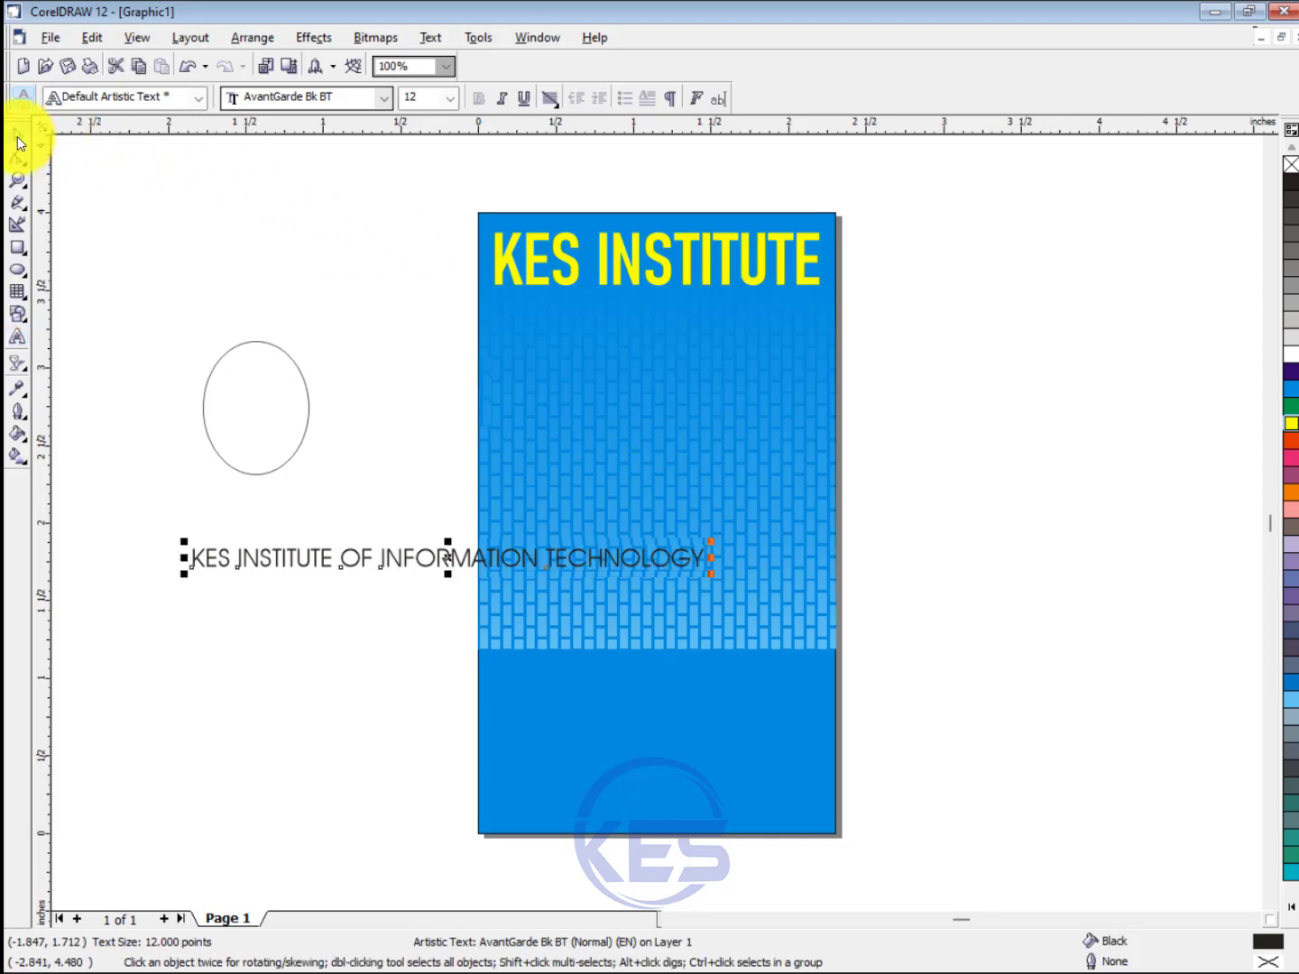
left_click(449, 97)
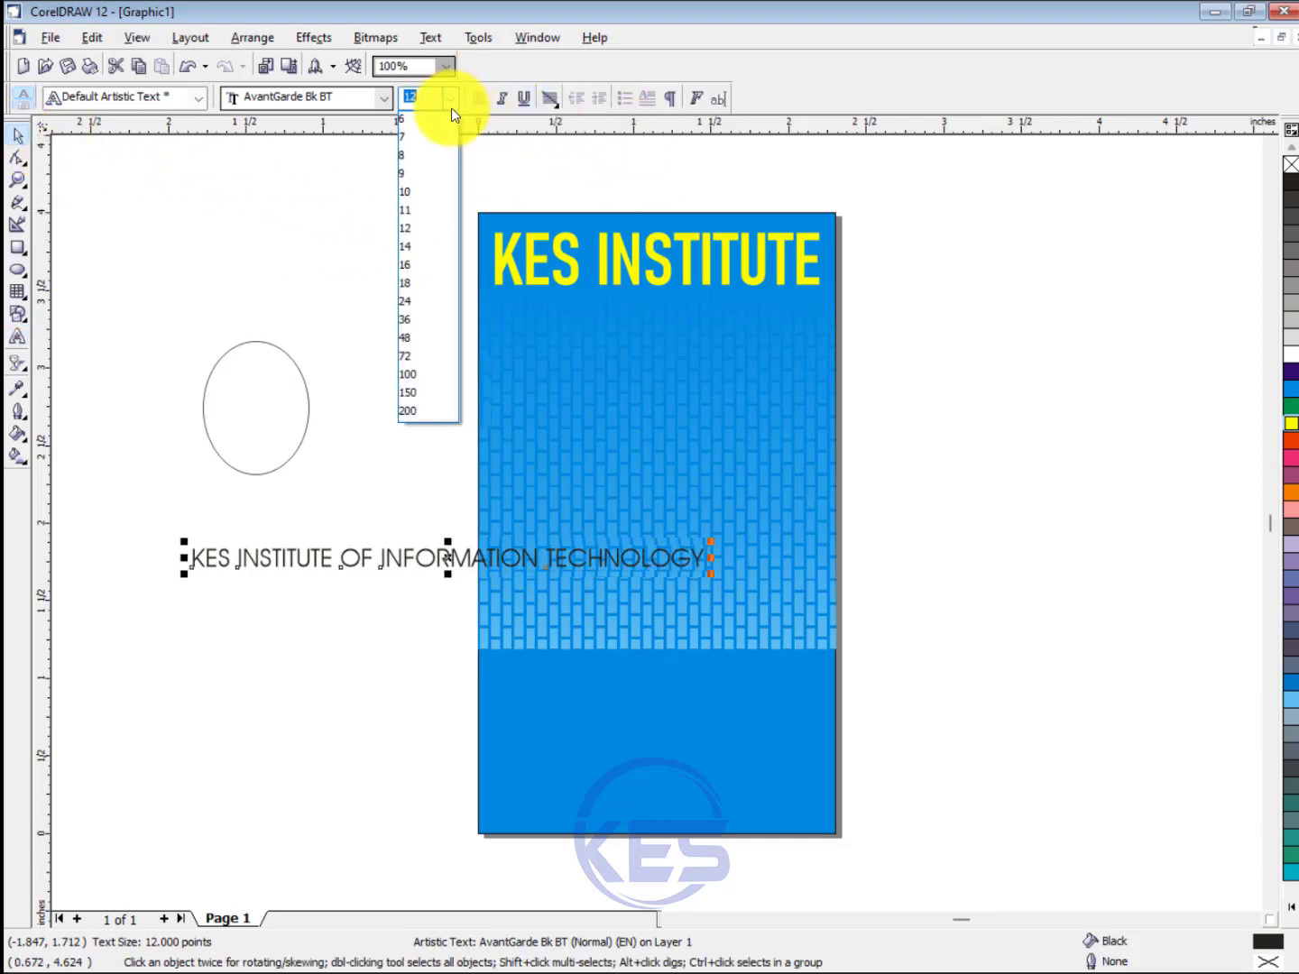
left_click(418, 155)
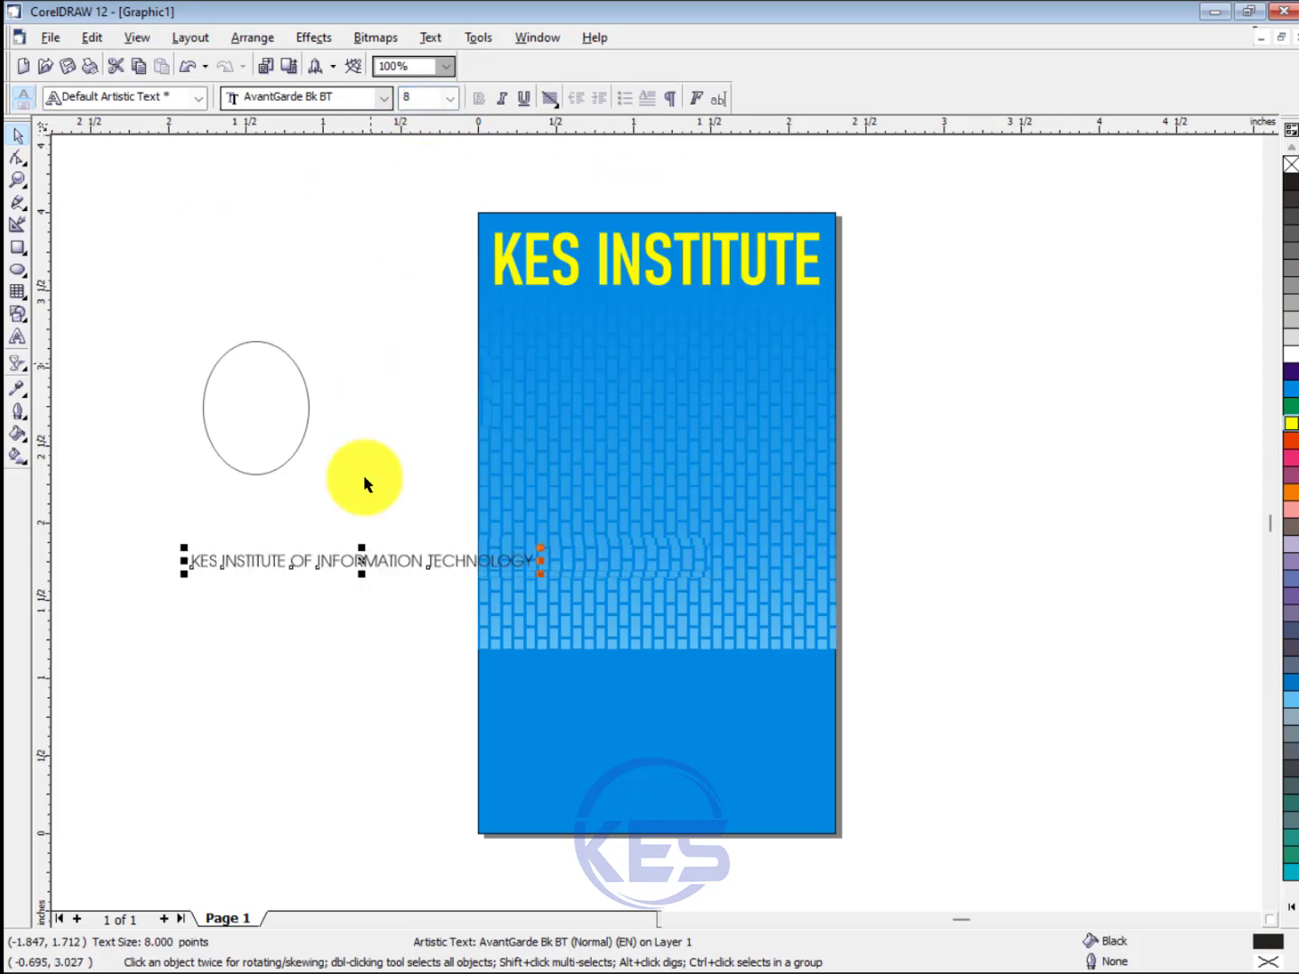
left_click(294, 458)
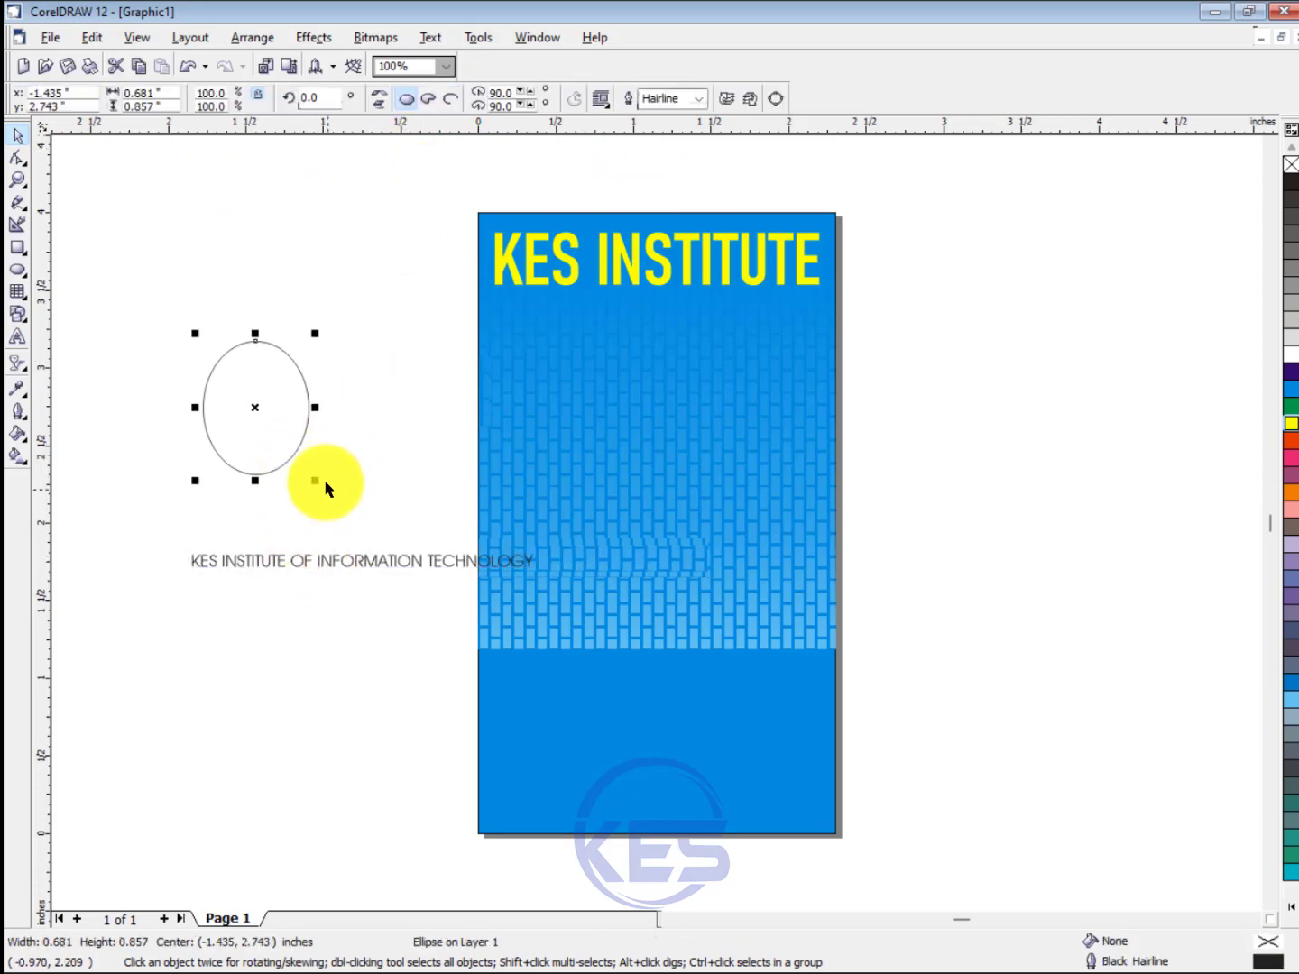
mouse_move(315, 480)
left_mouse_down()
mouse_move(338, 507)
mouse_move(334, 496)
left_mouse_up()
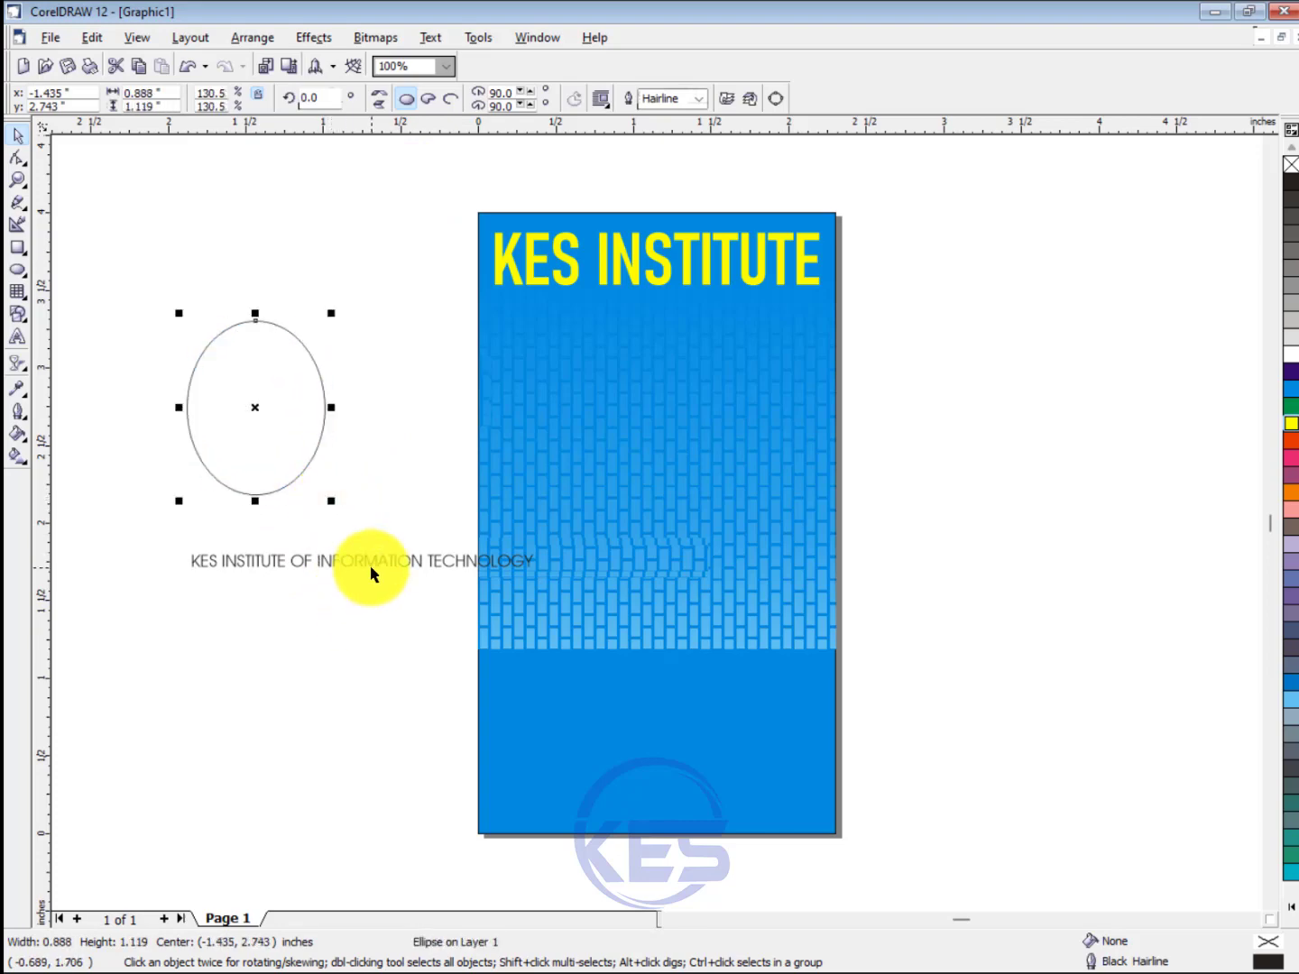
- Move the institute text under the ellipse and fit it to the ellipse as its path
left_click_drag(293, 552, 211, 536)
left_click_drag(79, 236, 464, 619)
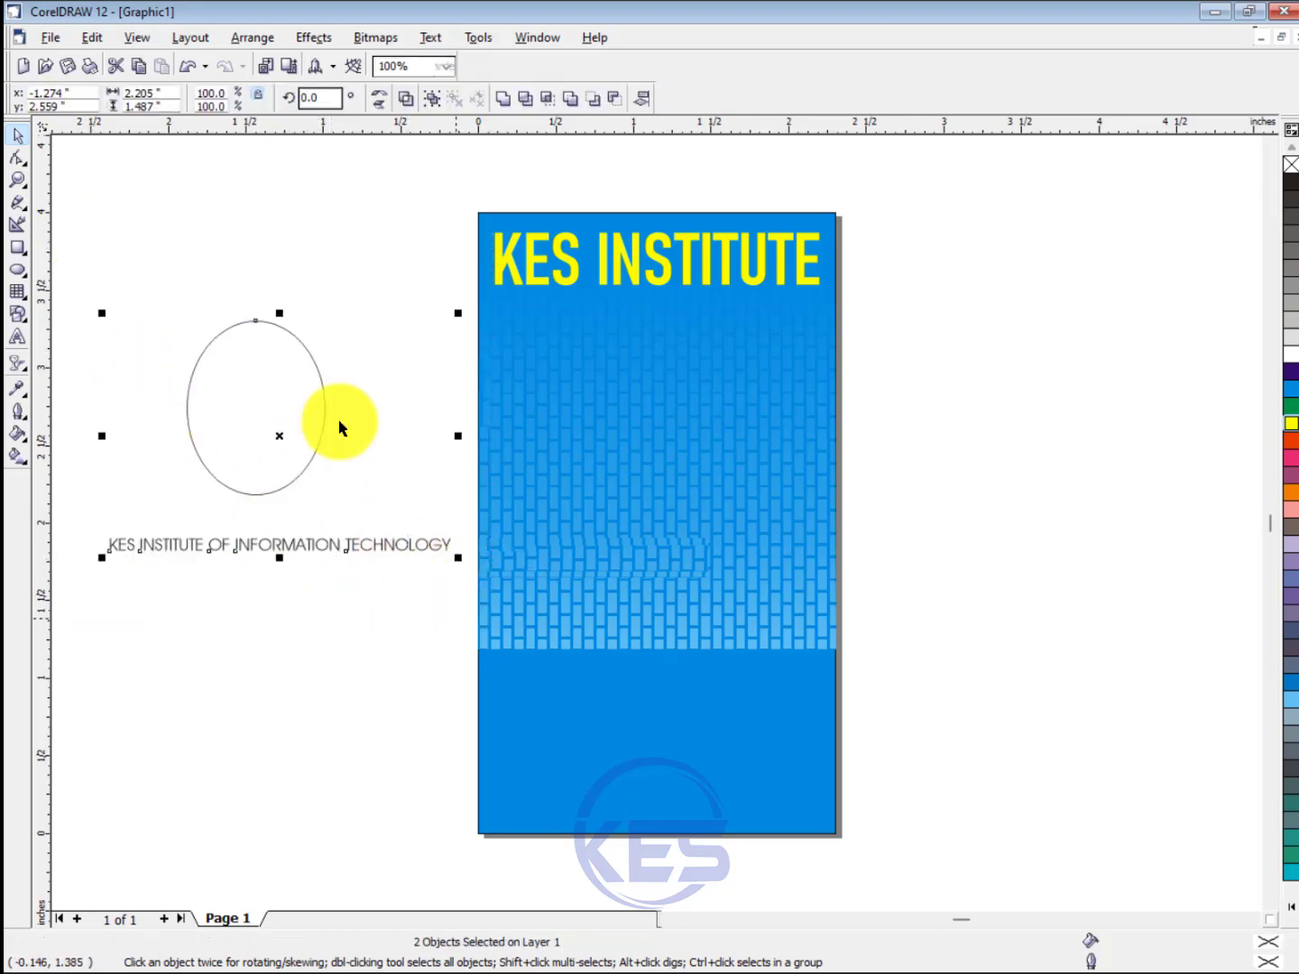
left_click(430, 37)
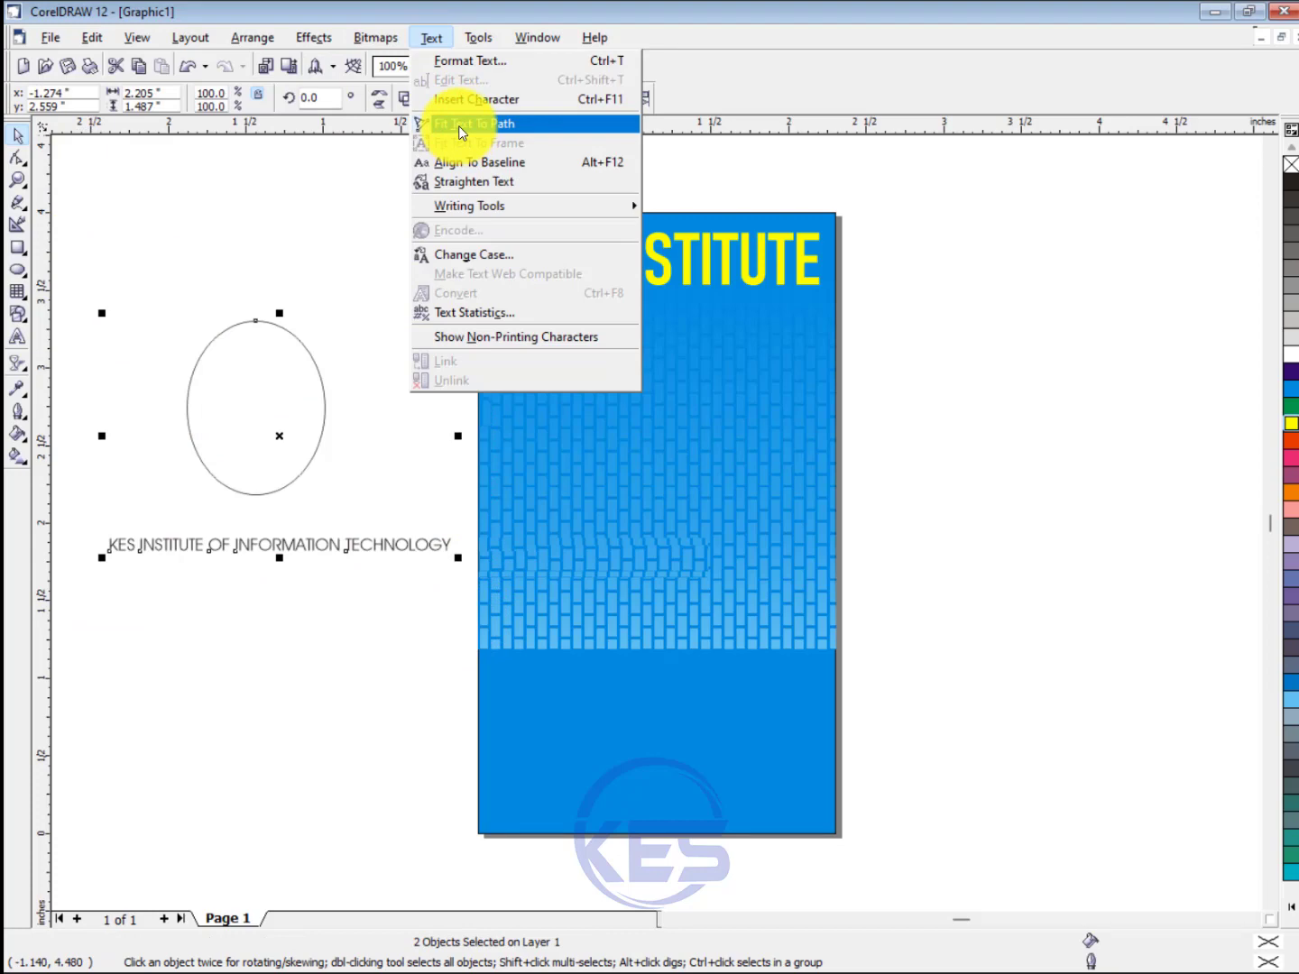
left_click(460, 134)
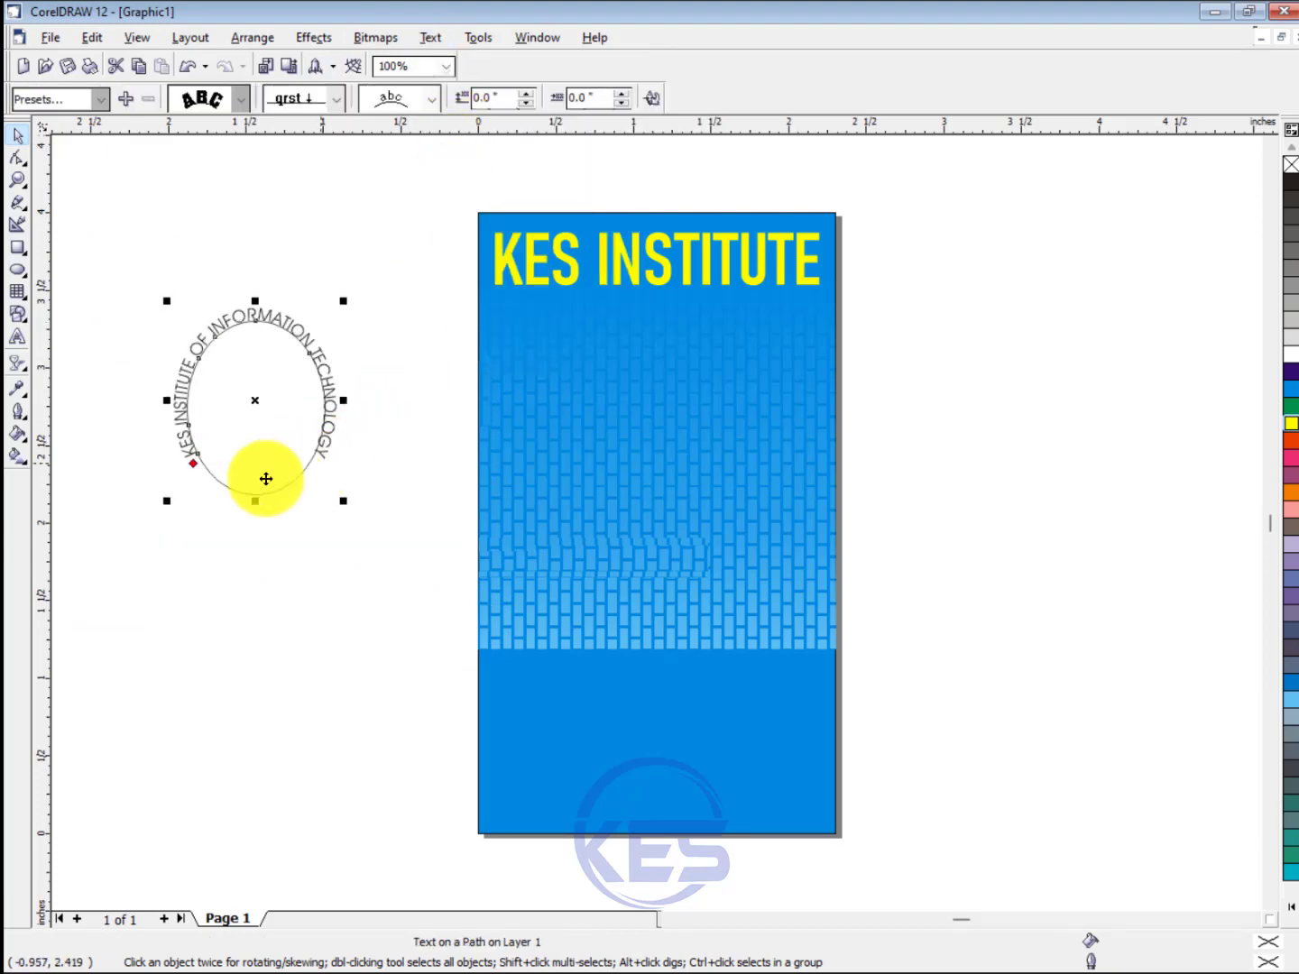
- Set the curved text's distance from the ellipse path to 0.03 inch
left_click(524, 94)
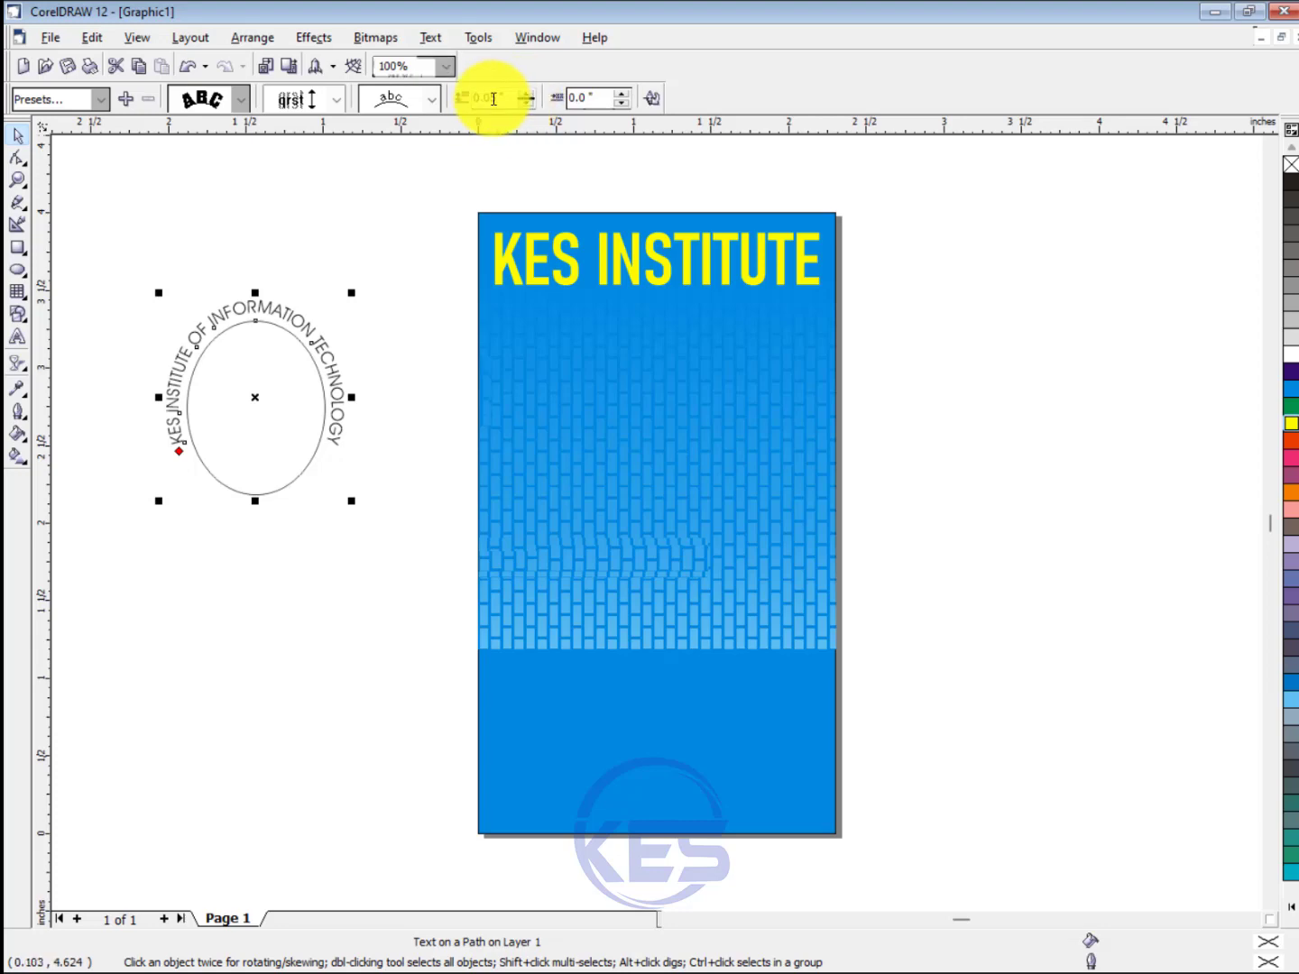
left_click(497, 96)
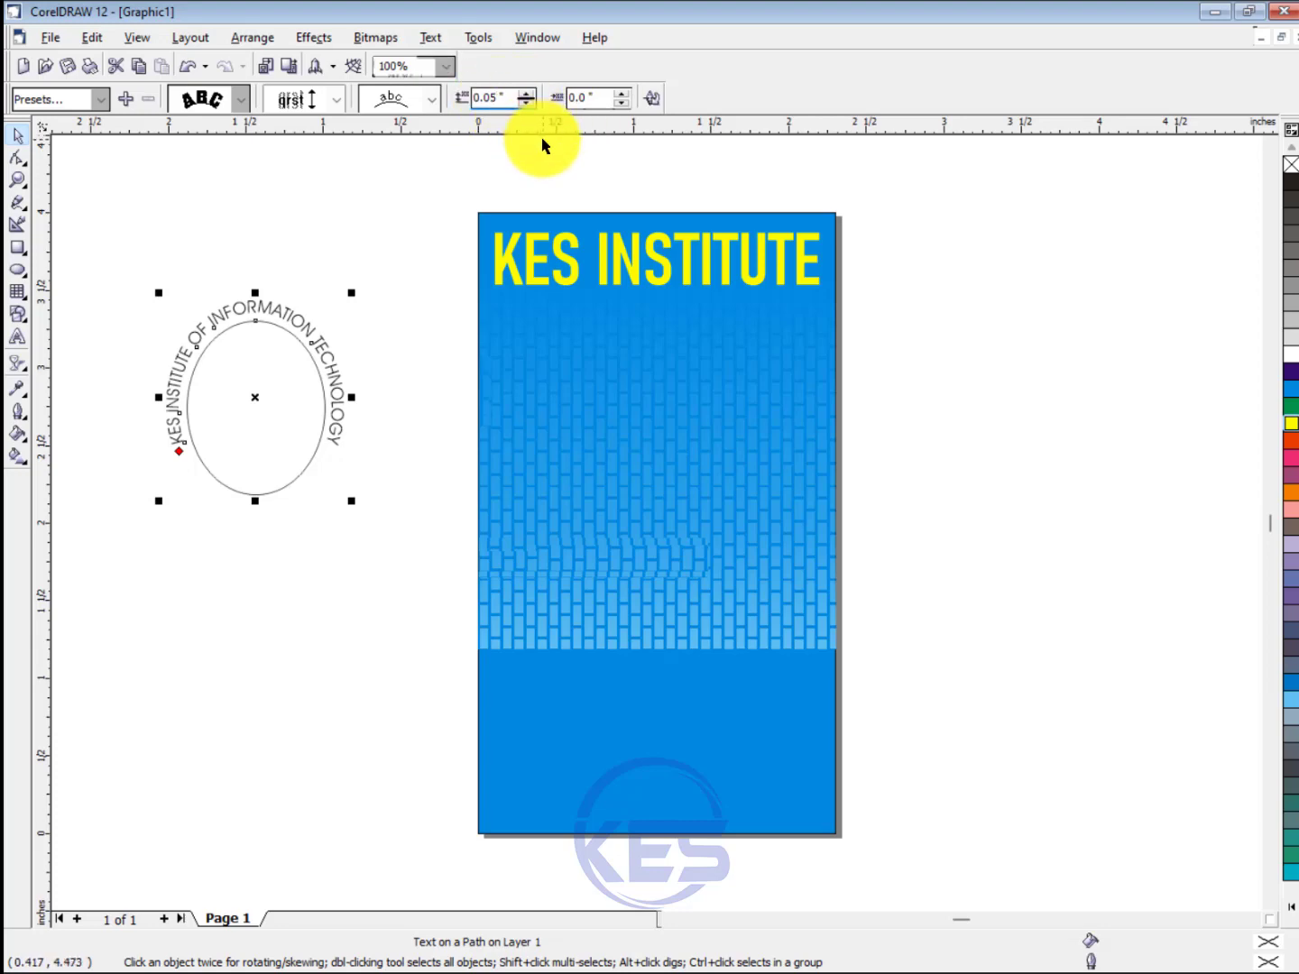
key("Return")
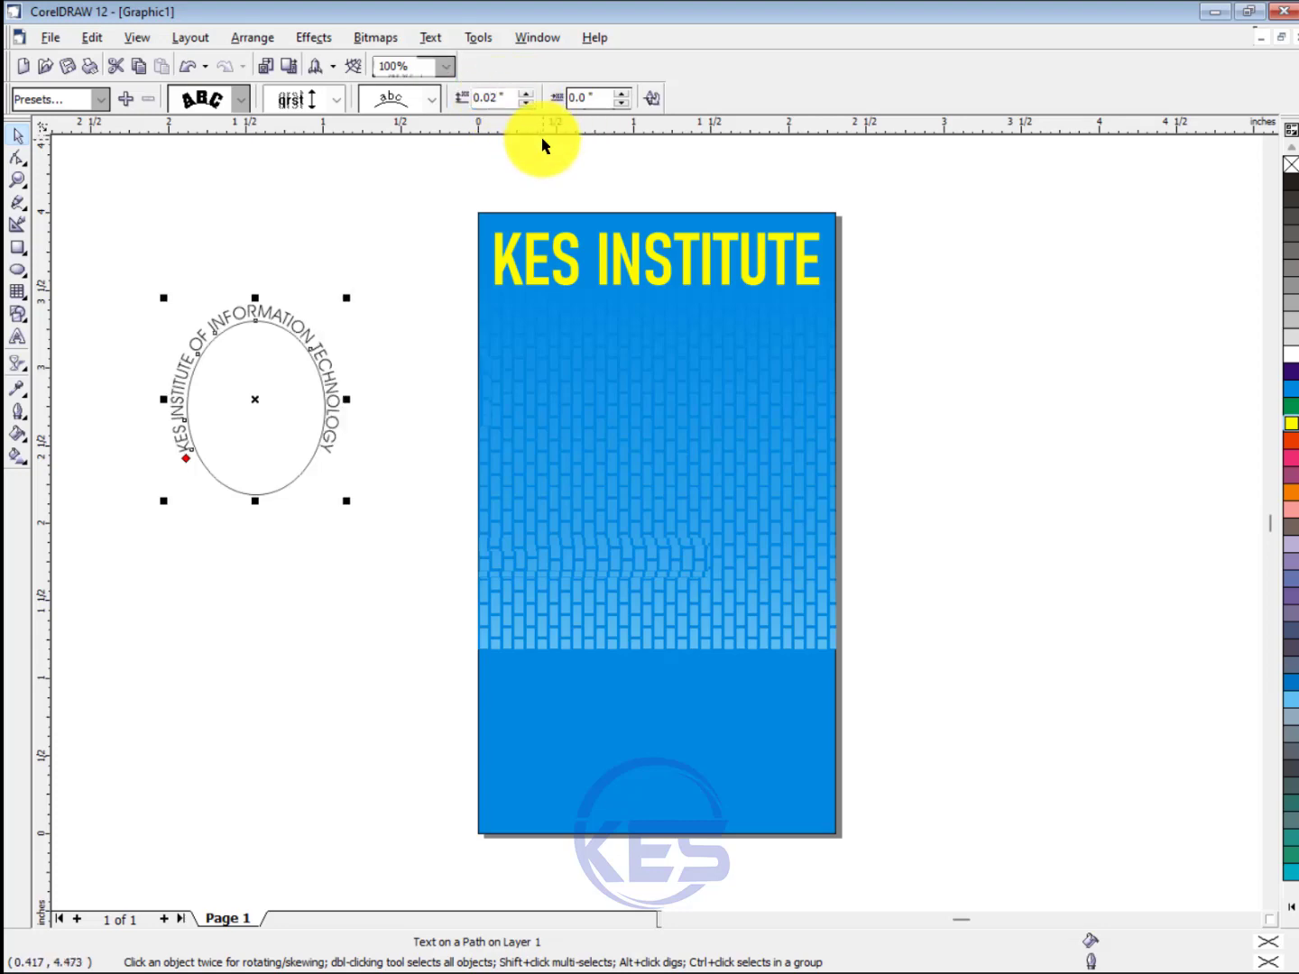
double_click(496, 97)
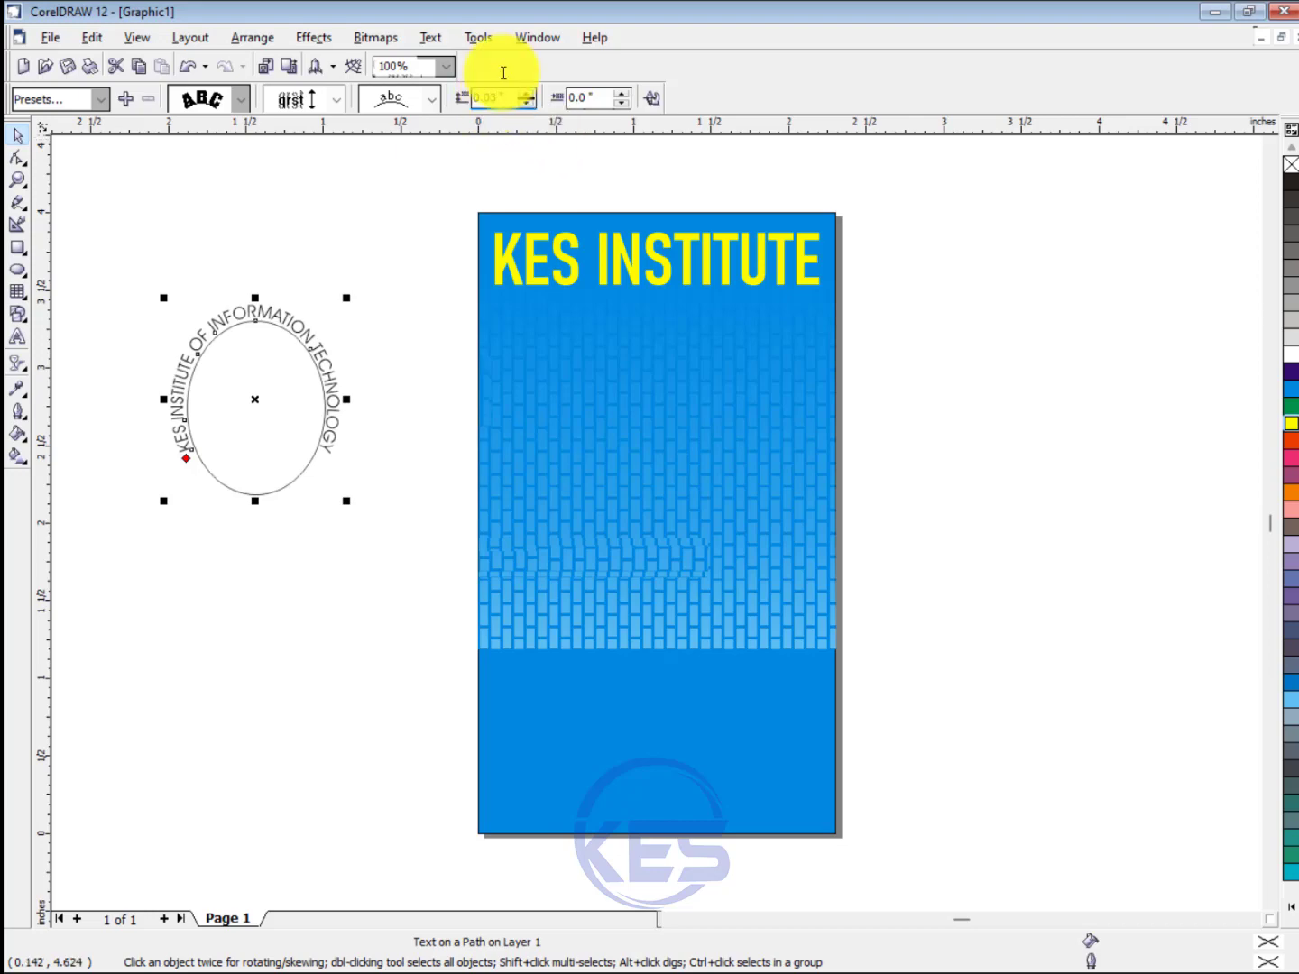
key("Return")
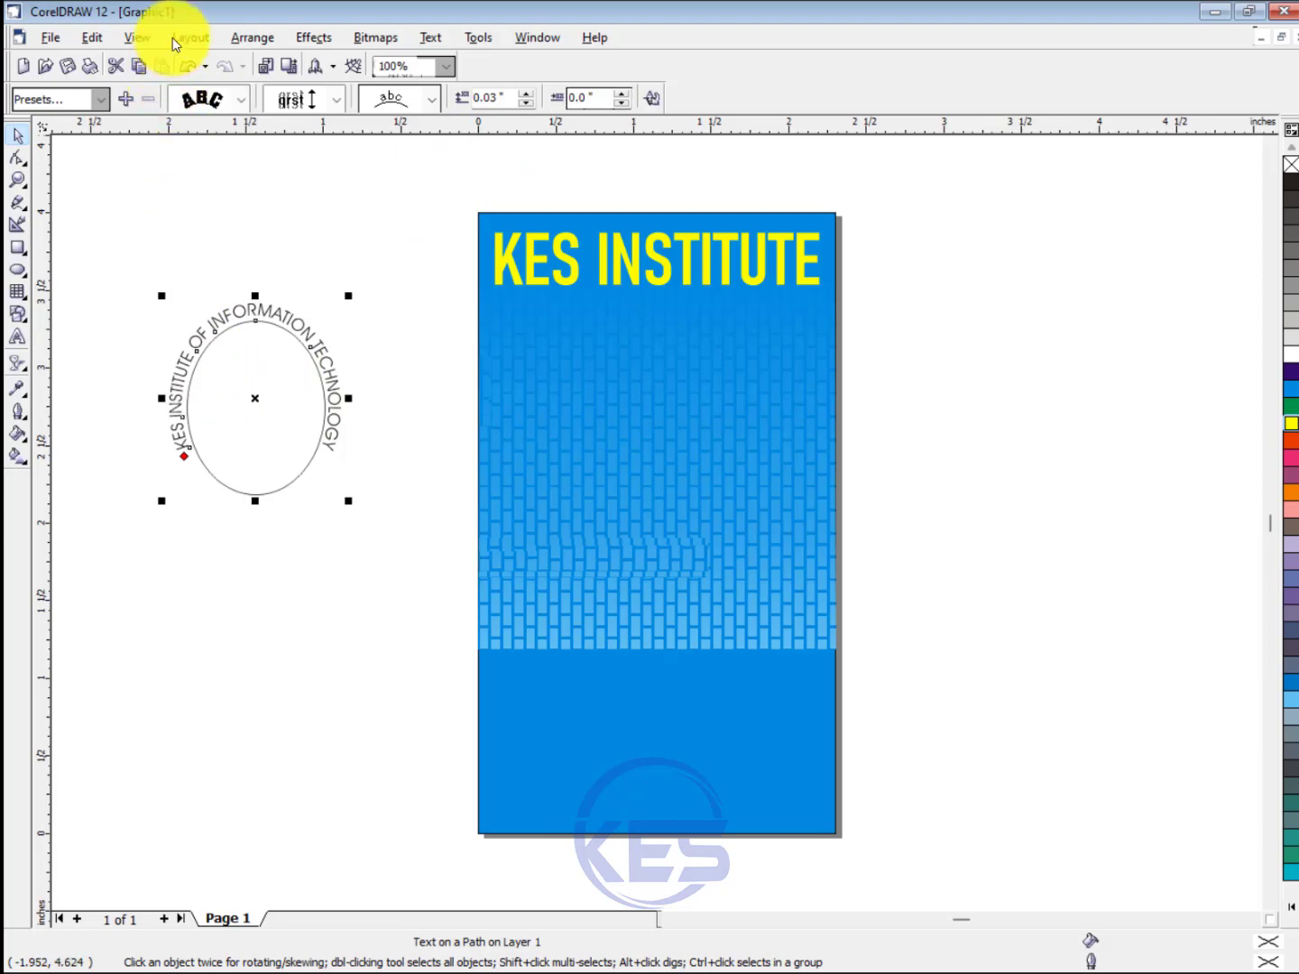
- Break the curved text apart from the ellipse
left_click(241, 38)
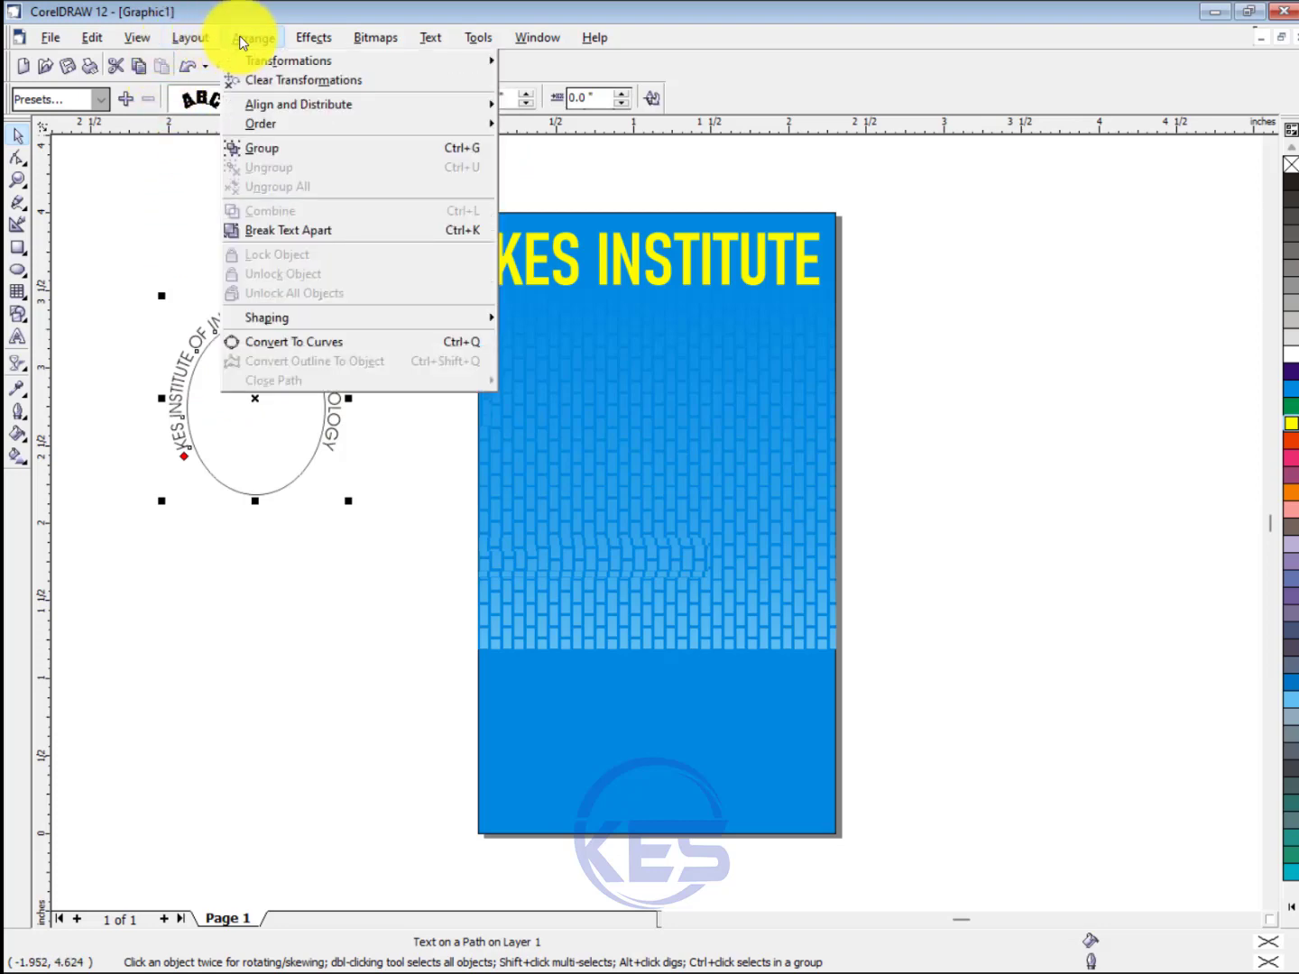
left_click(240, 35)
left_click(240, 35)
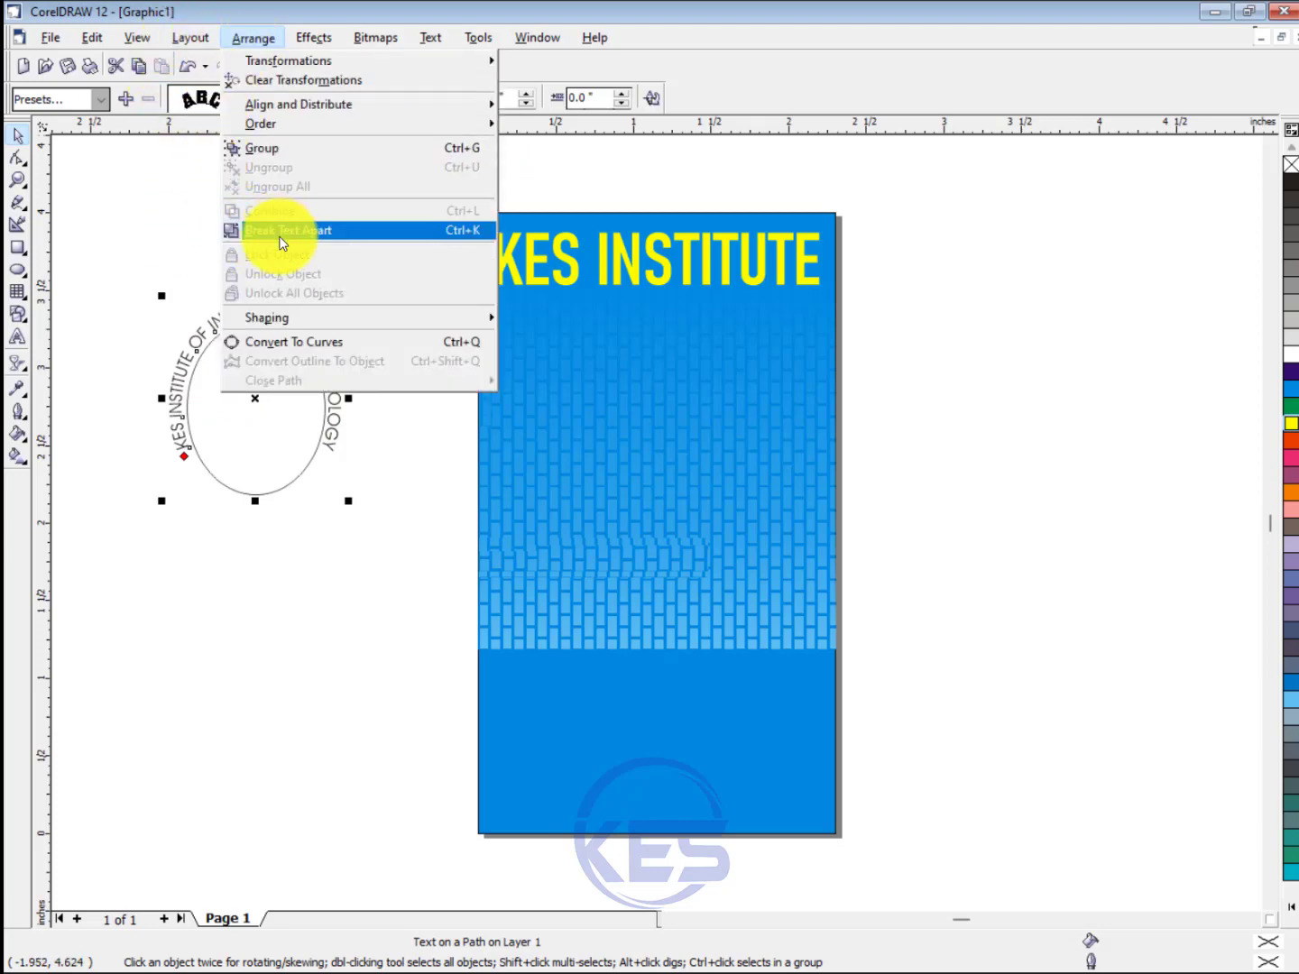
left_click(279, 231)
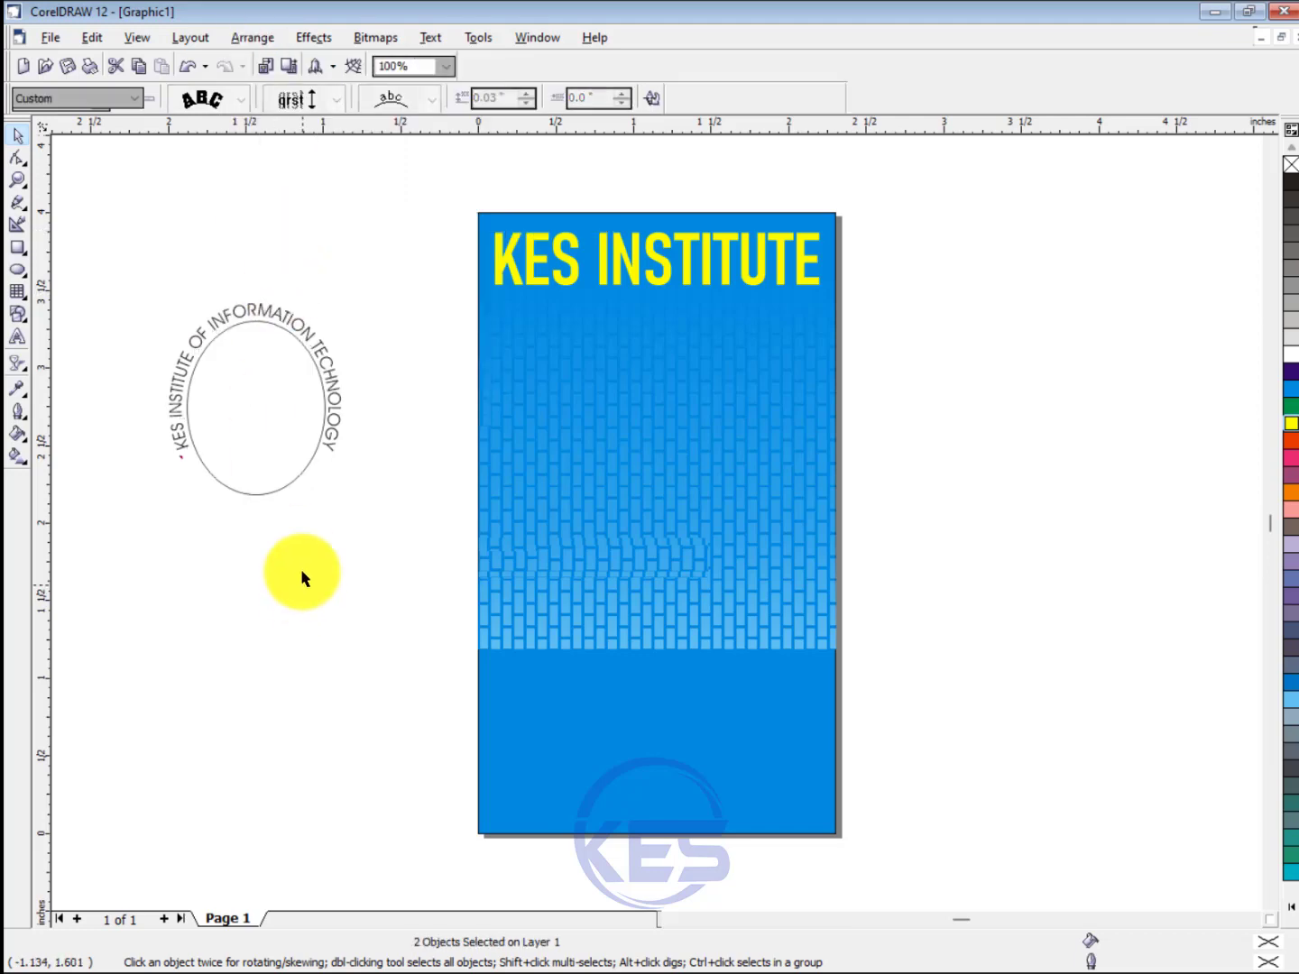
- Duplicate the ellipse twice about its center, scaling the copies to about 1.19 by 1.50 and 1.22 by 1.53 inches
left_click(285, 491)
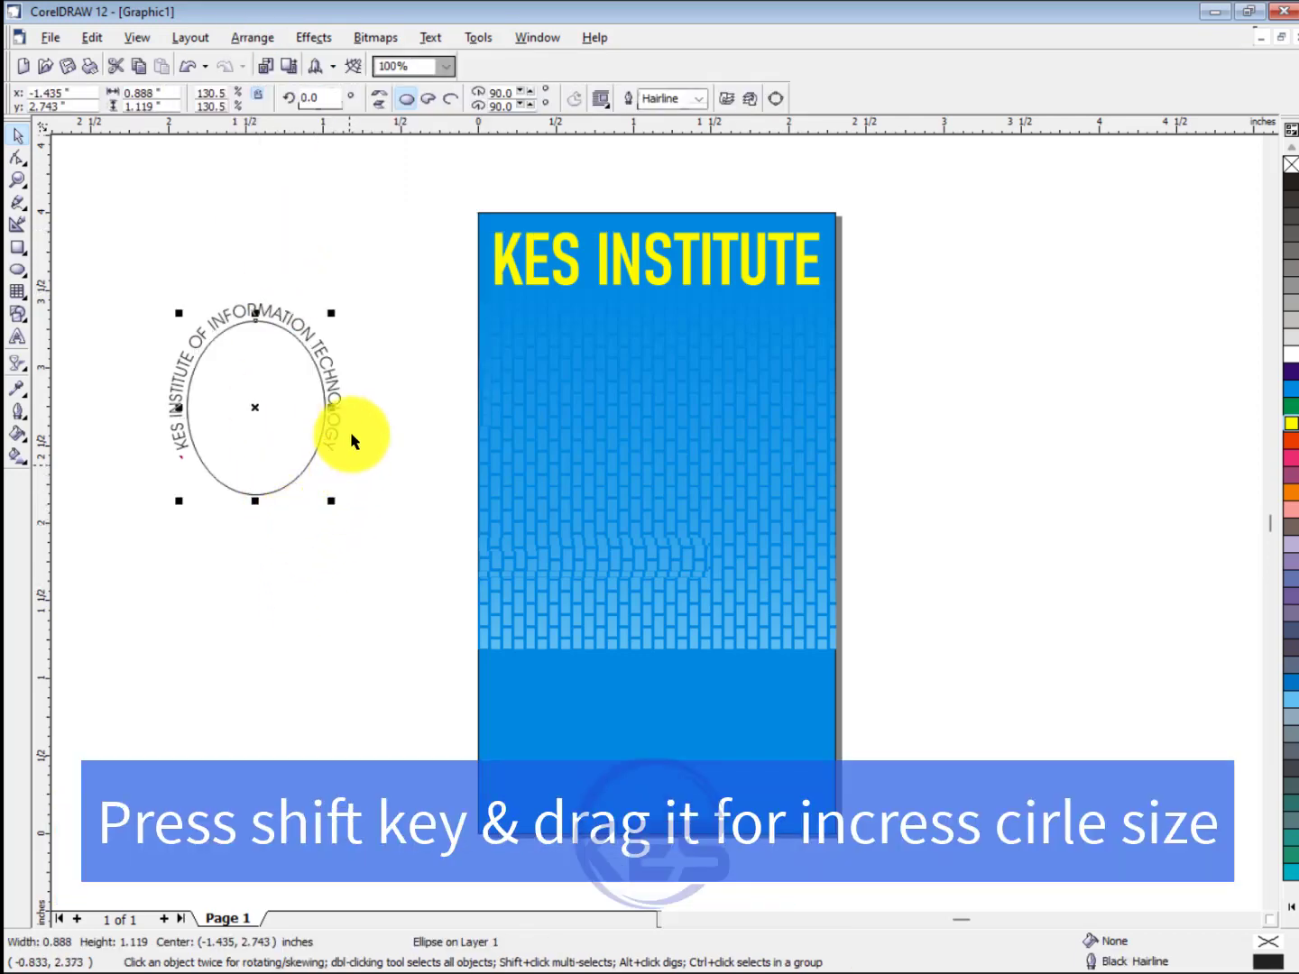
left_click_drag(333, 310, 355, 267)
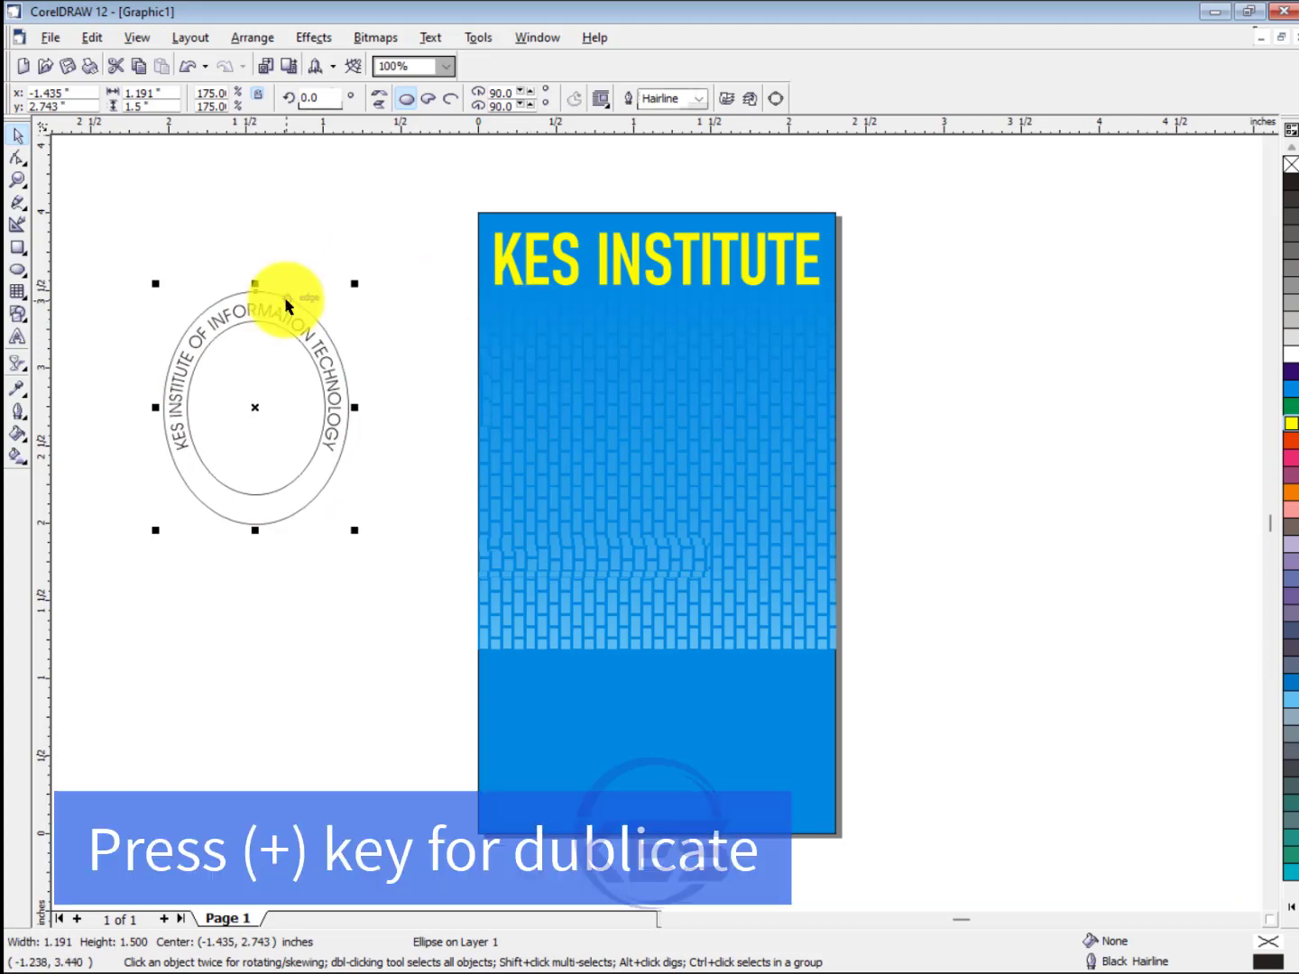
key("plus")
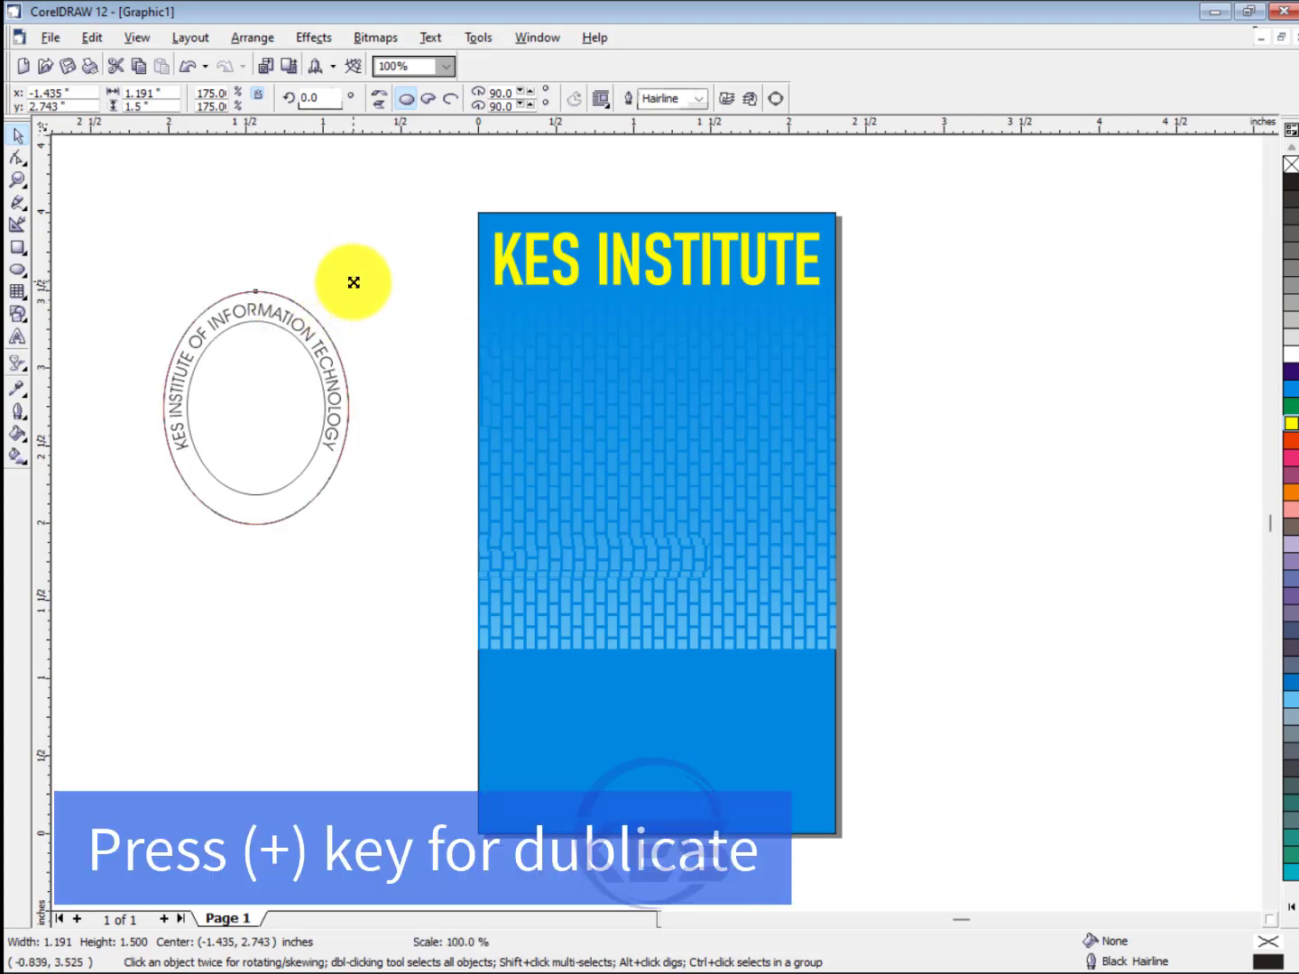
left_click_drag(354, 283, 357, 281)
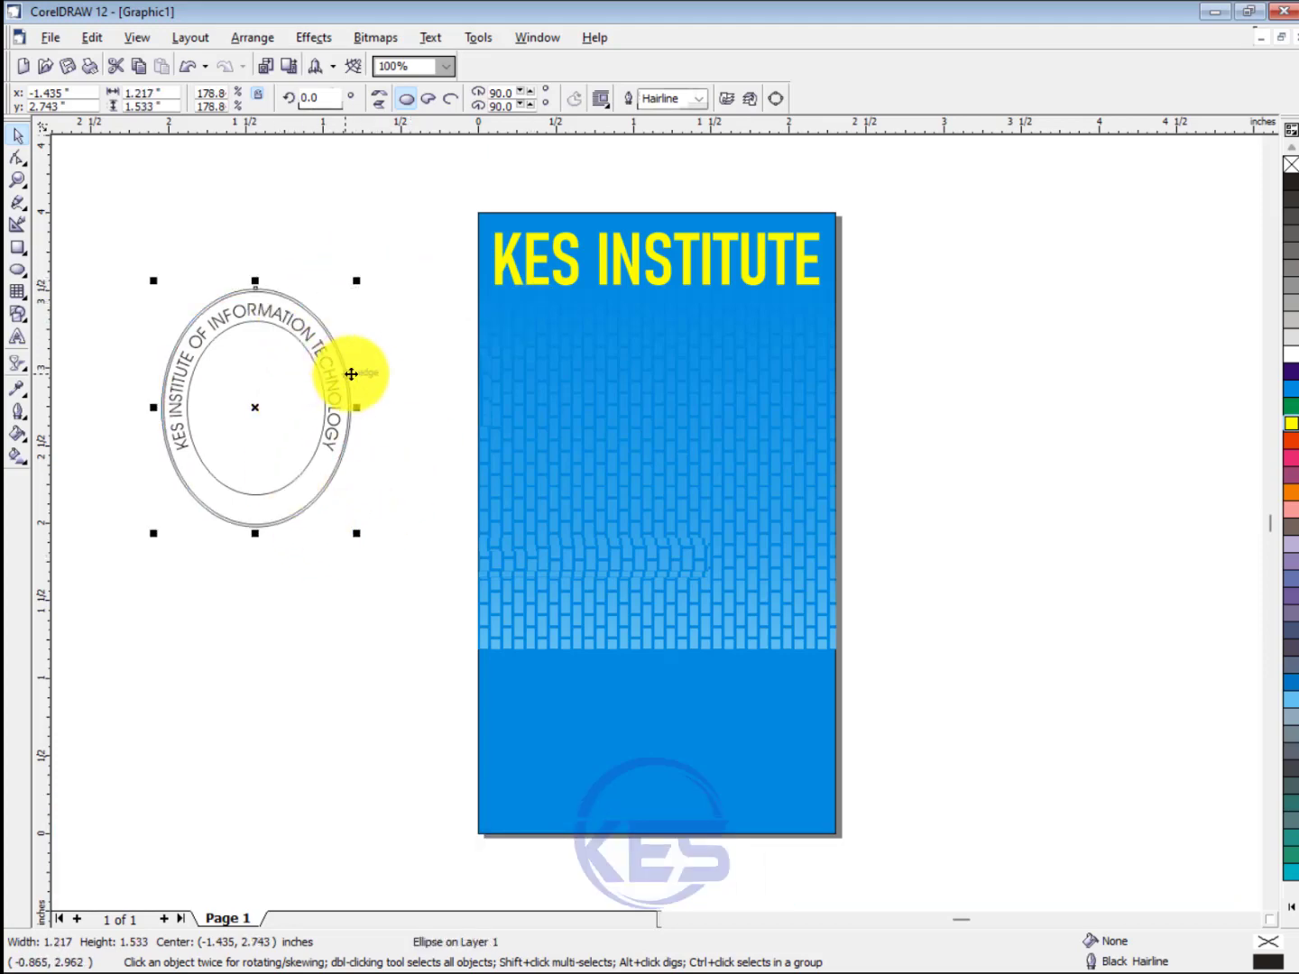
- Fill the outermost ellipse yellow and stack it behind the curved text and inner ellipse, and fill the innermost ellipse white
left_click(1292, 431)
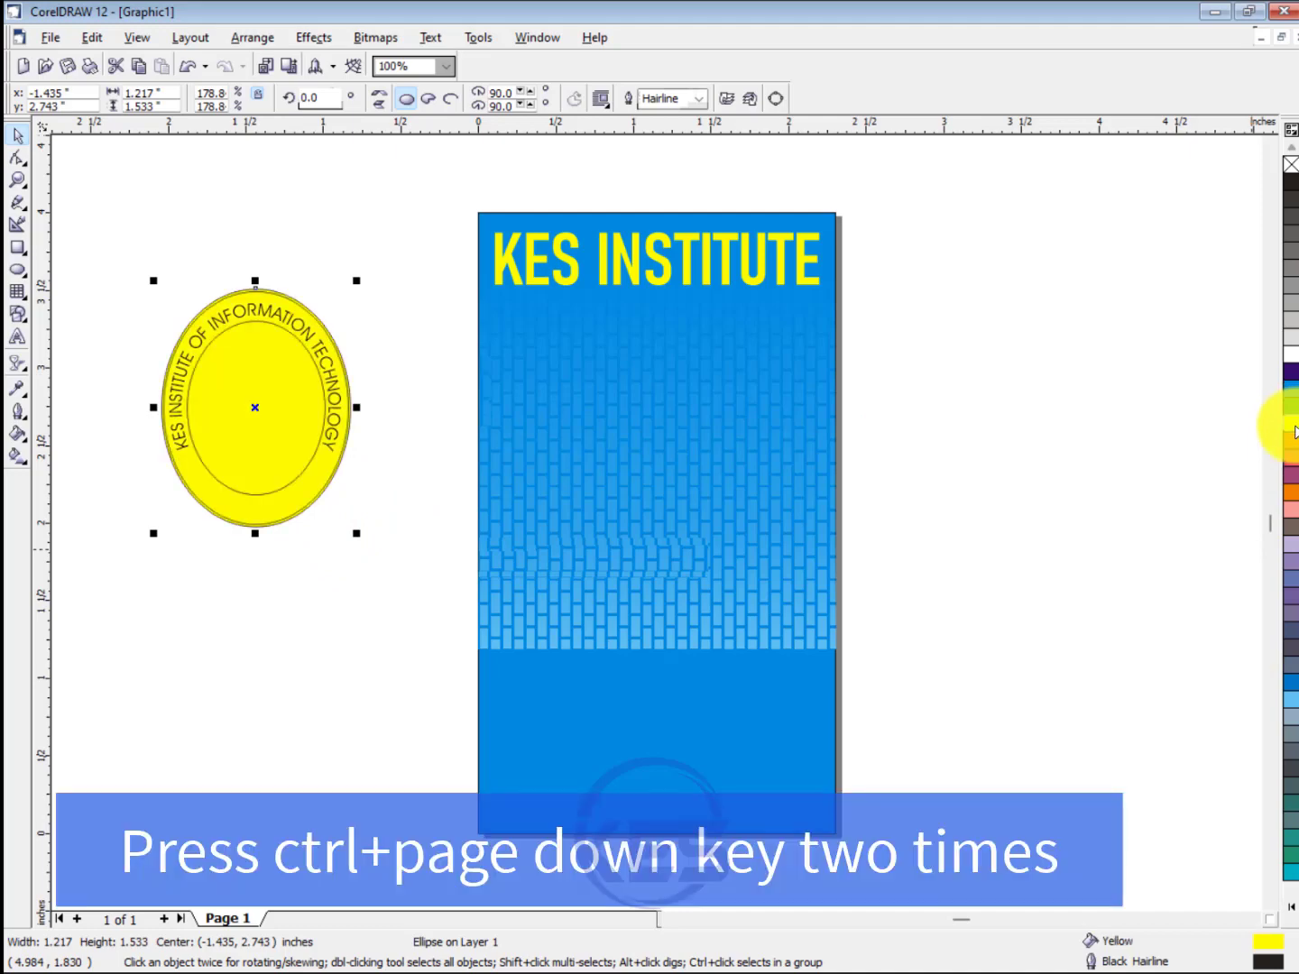
left_click(325, 393)
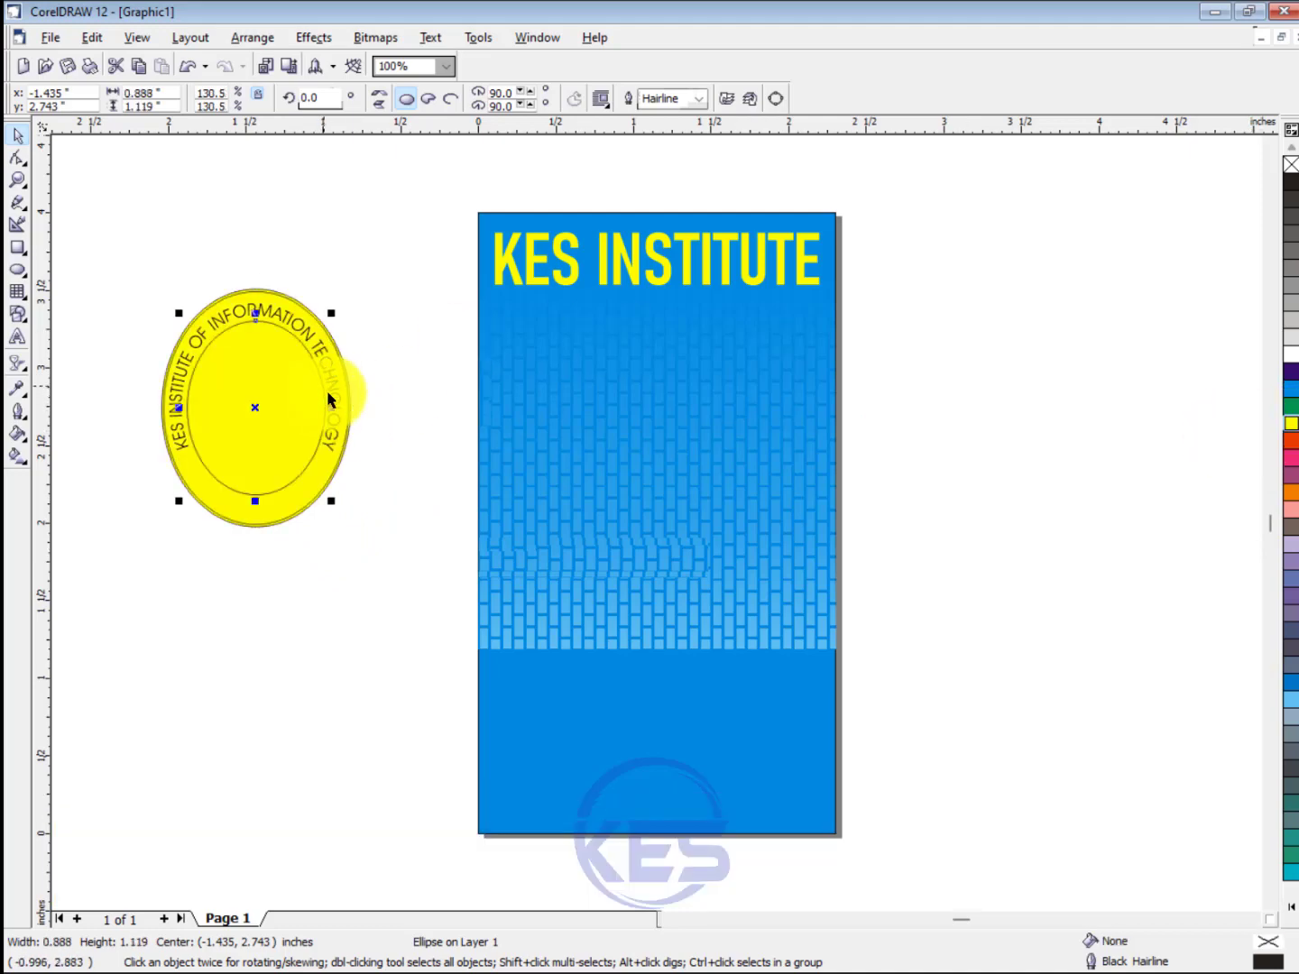
left_click(1291, 357)
left_click(382, 608)
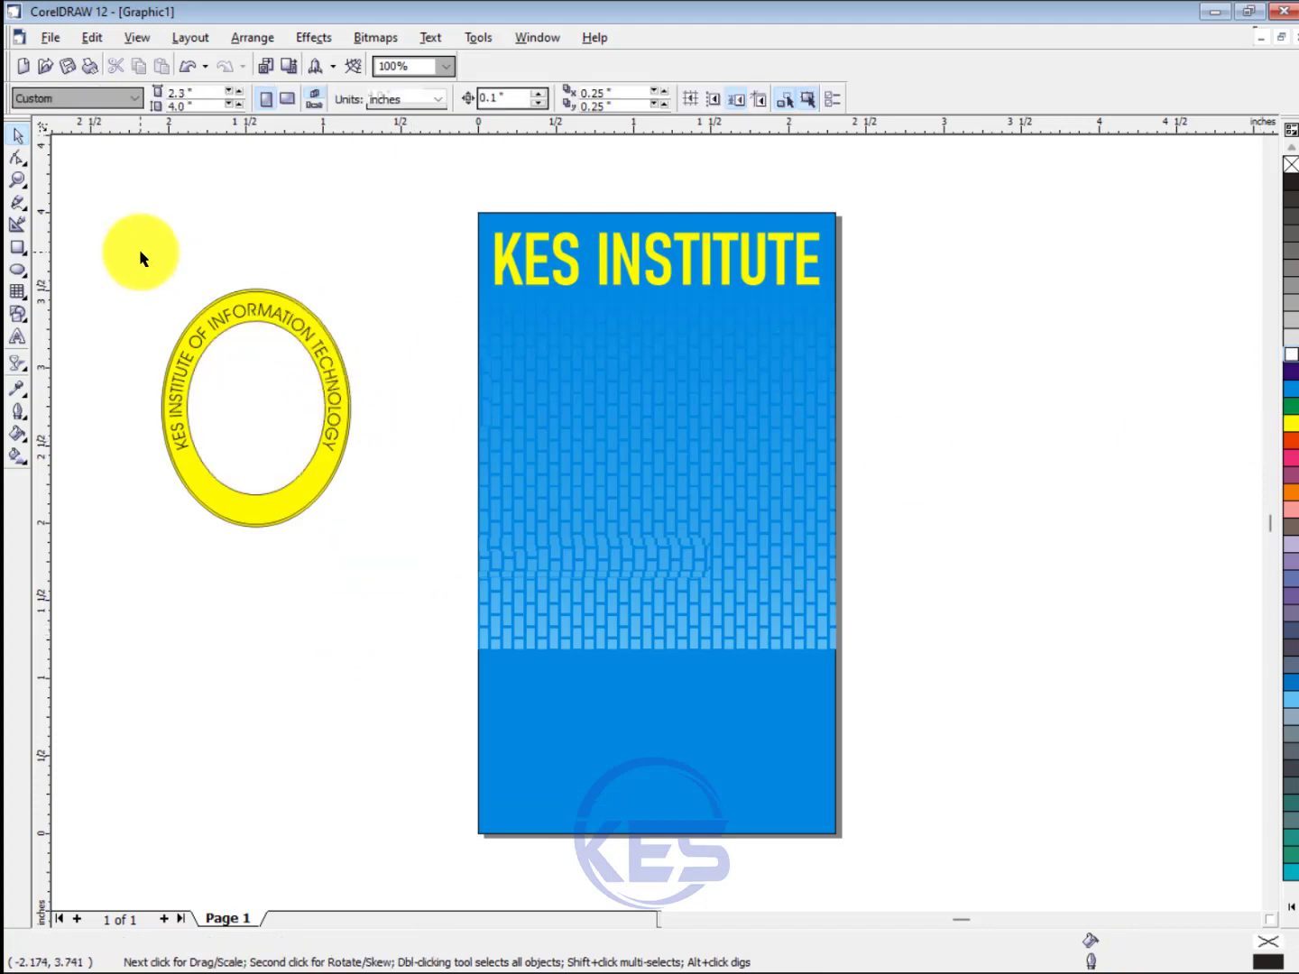
- Open the special character library with the Webdings font and the All Characters code page
left_click(430, 37)
left_click(487, 99)
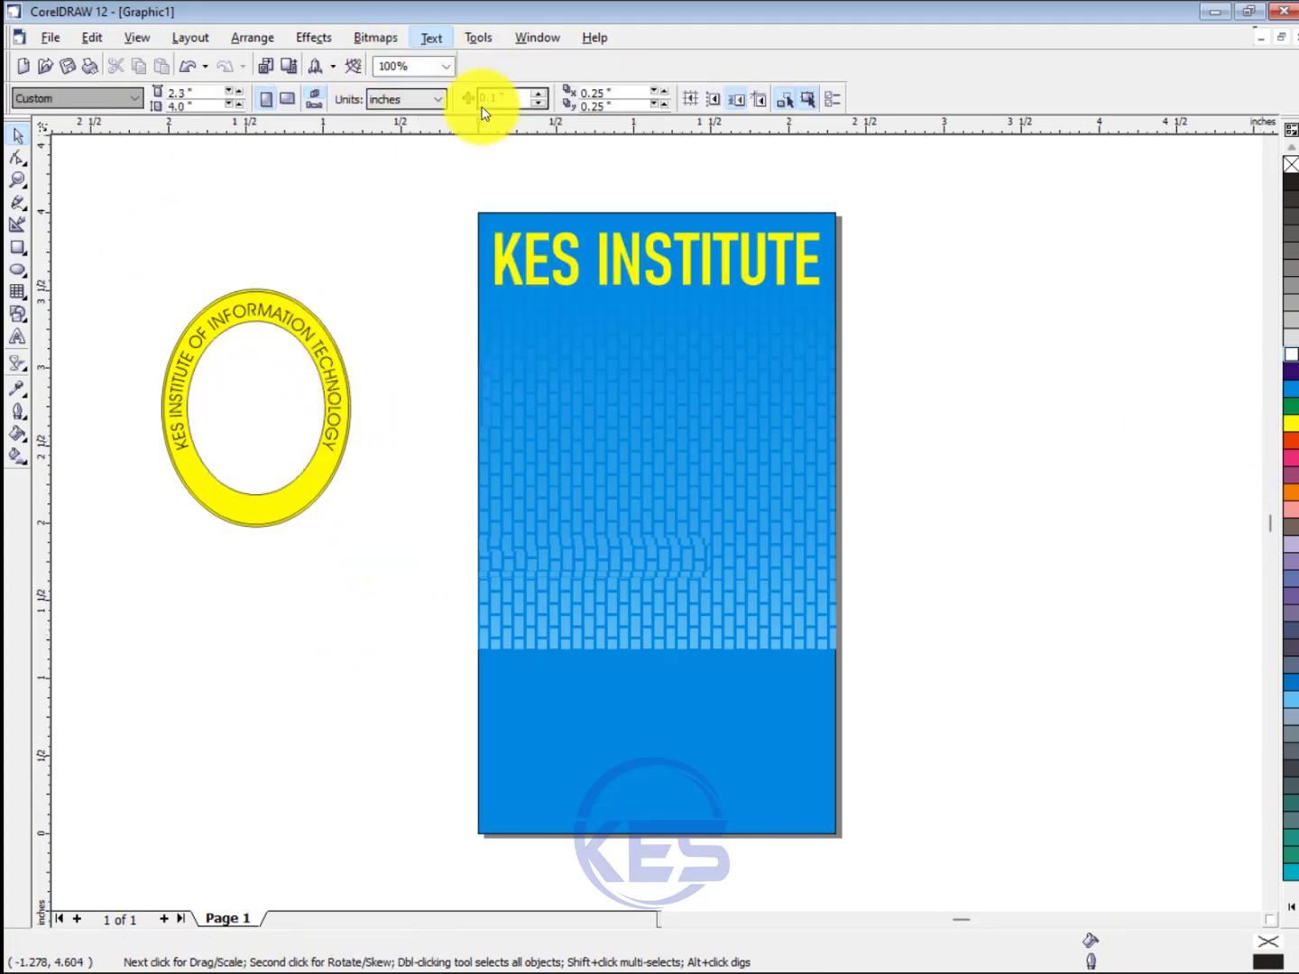
left_click(1219, 164)
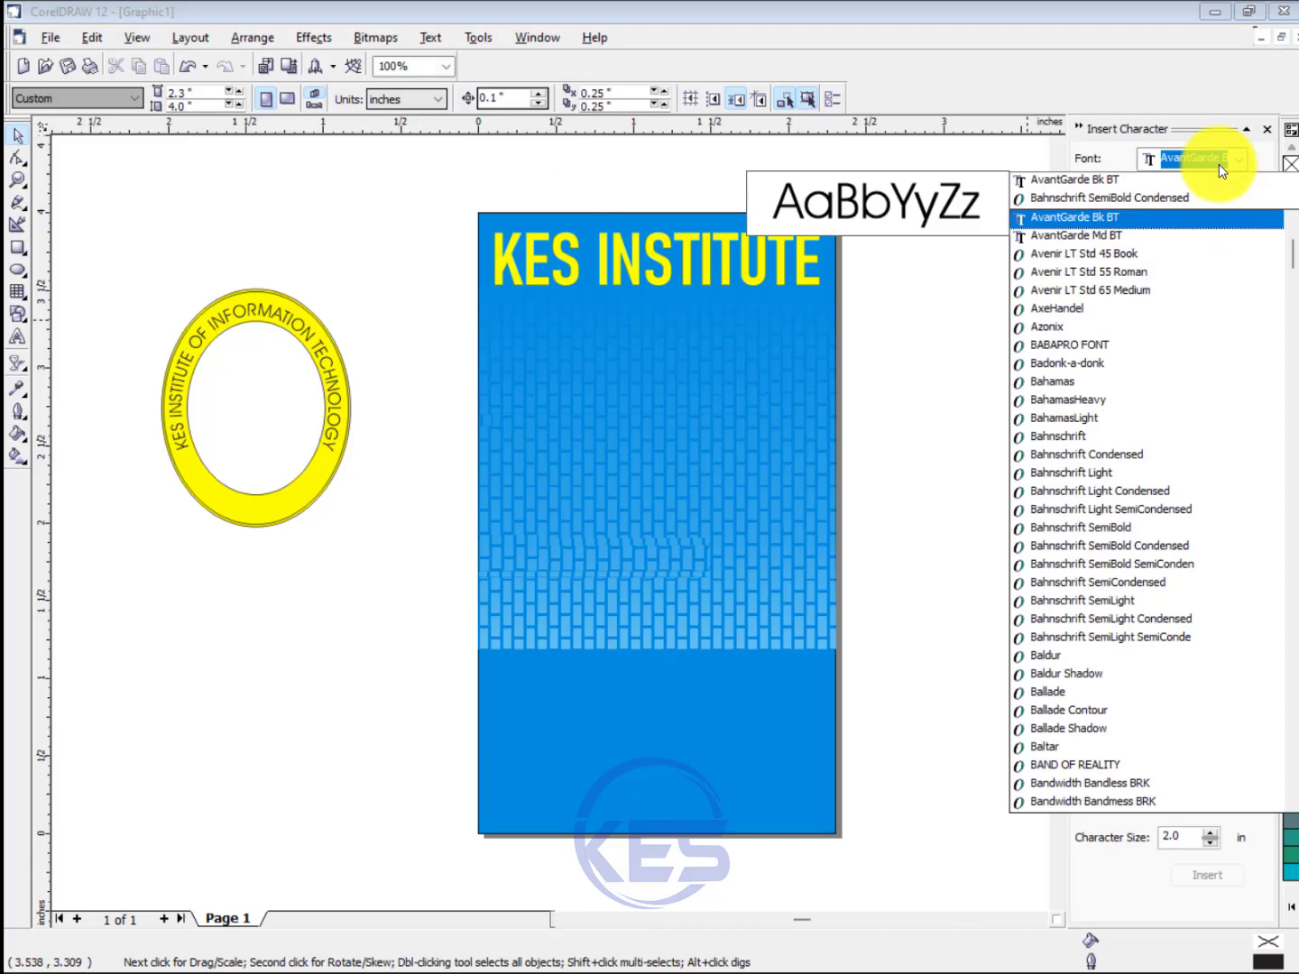
type("w")
left_click(1060, 803)
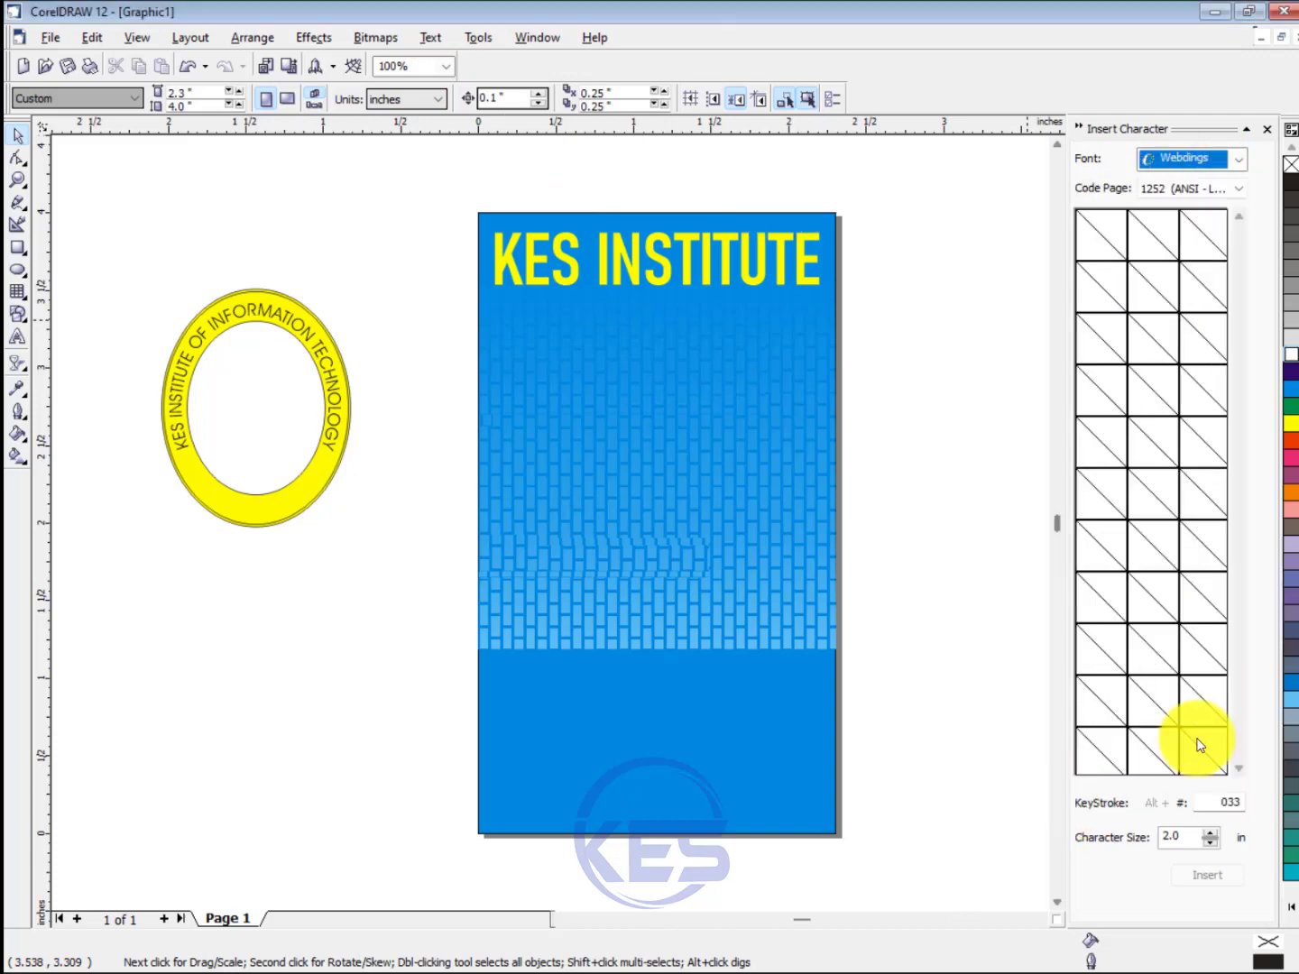
left_click(1232, 188)
scroll(1199, 215, "up", 5)
left_click(1182, 217)
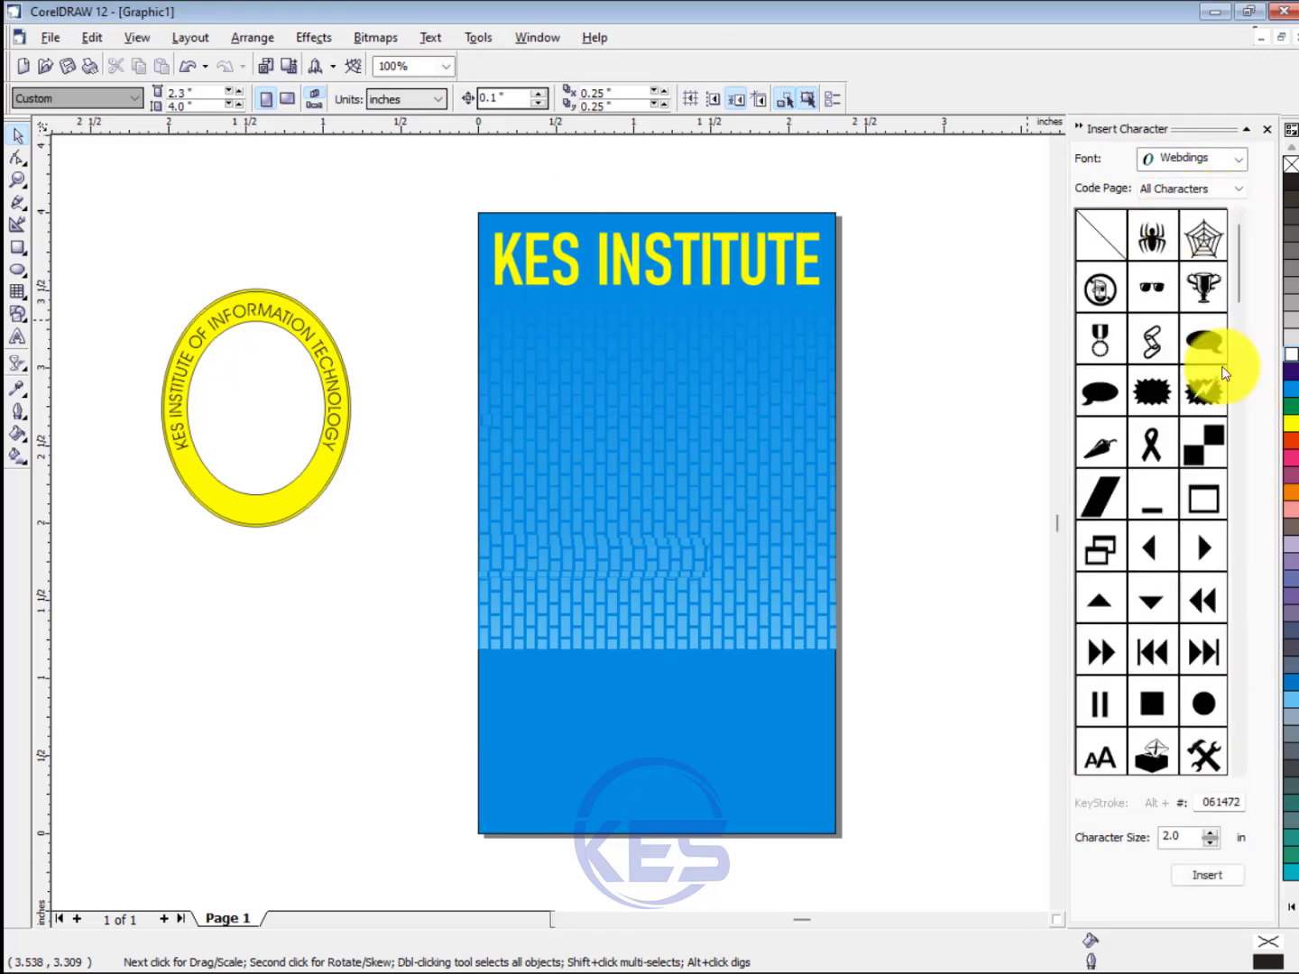
- Insert the Webdings shield symbol, shrink it to about 0.60 by 0.62 inches, and center it inside the white ellipse
scroll(1241, 770, "down", 5)
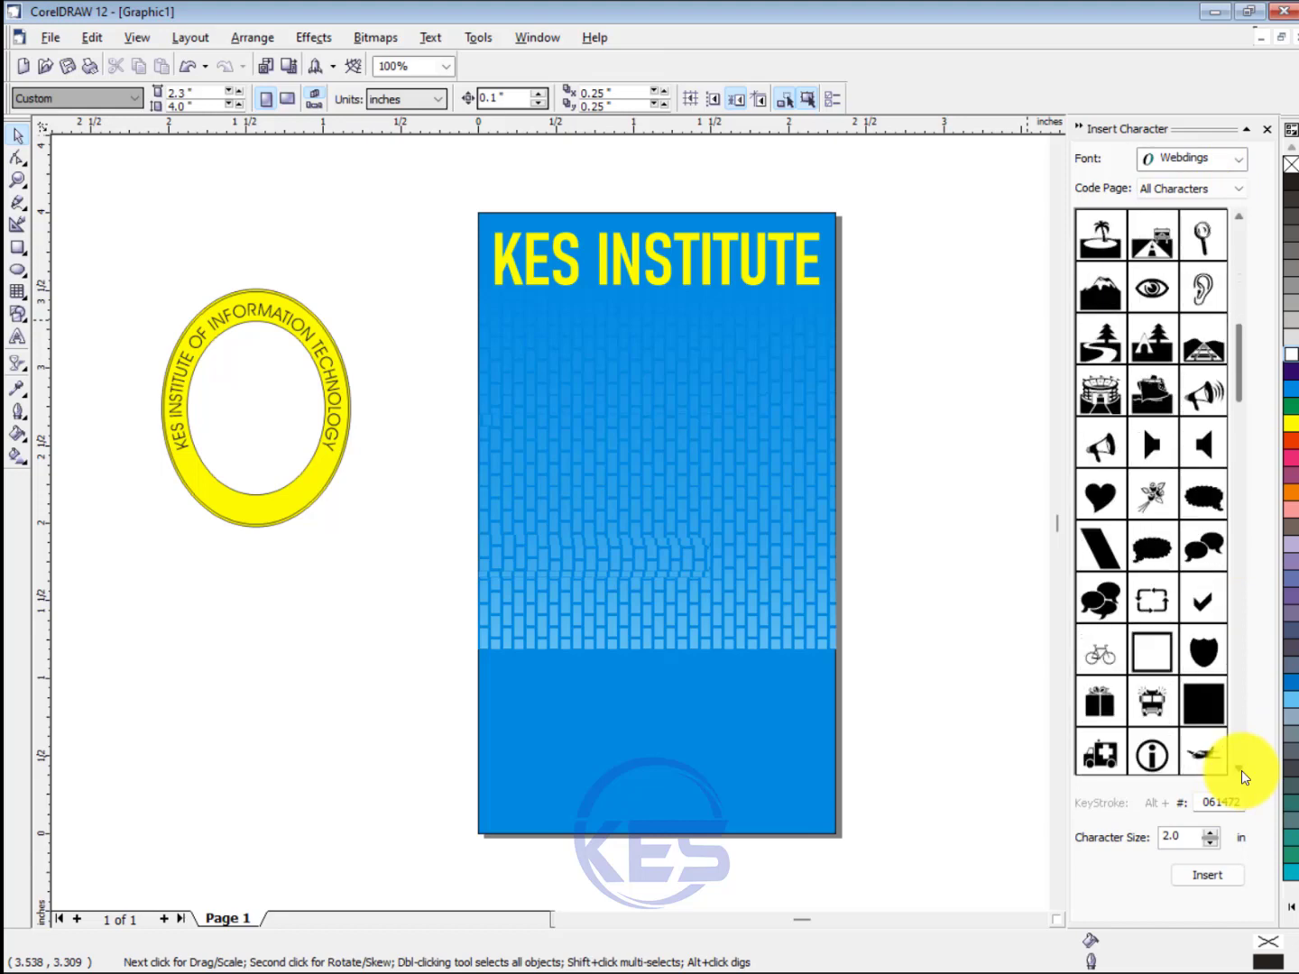
left_click_drag(1203, 650, 301, 575)
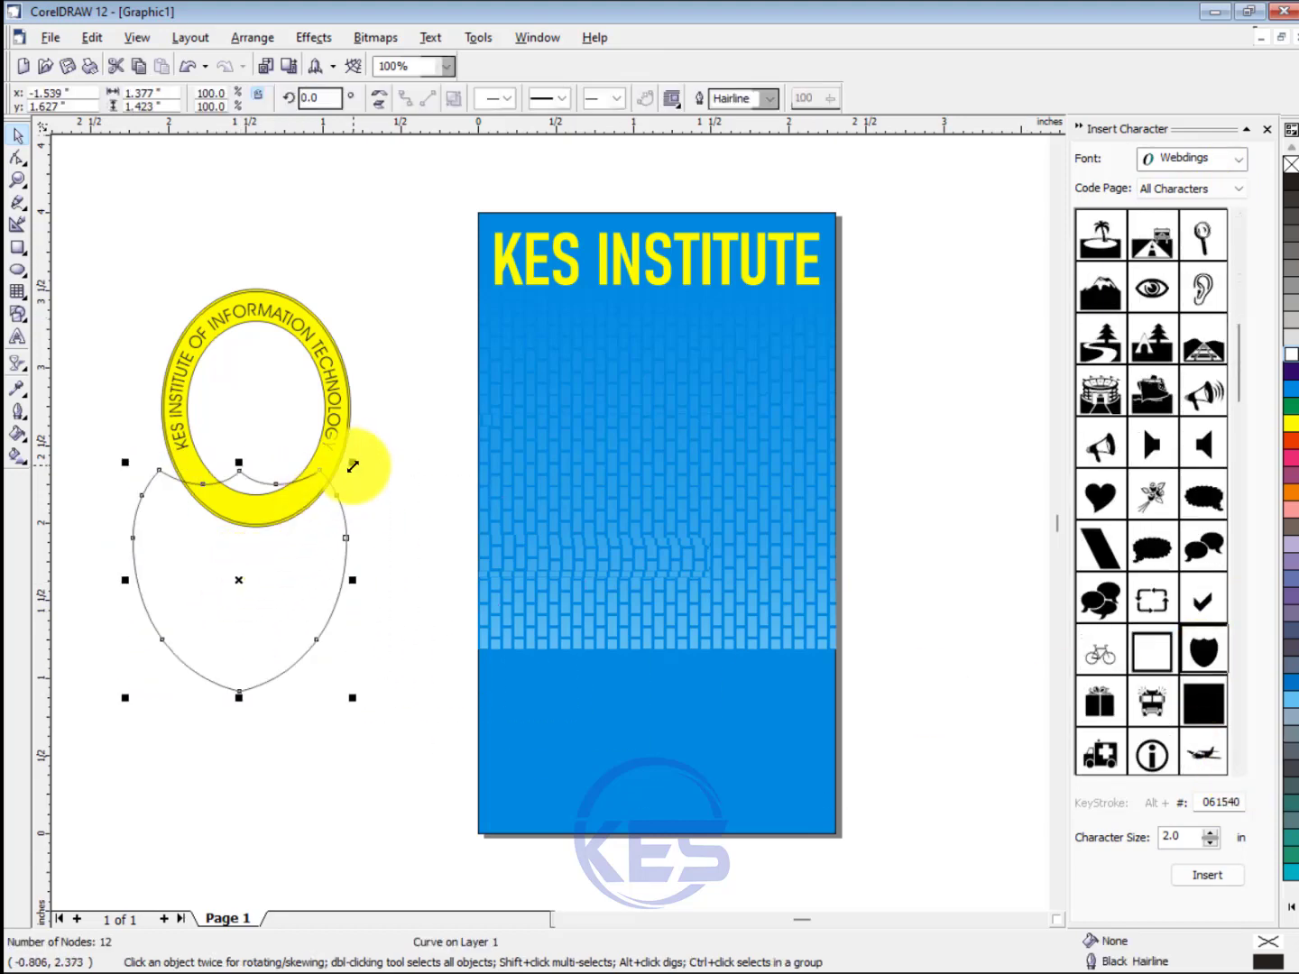
left_click_drag(350, 462, 227, 592)
left_click_drag(198, 632, 273, 408)
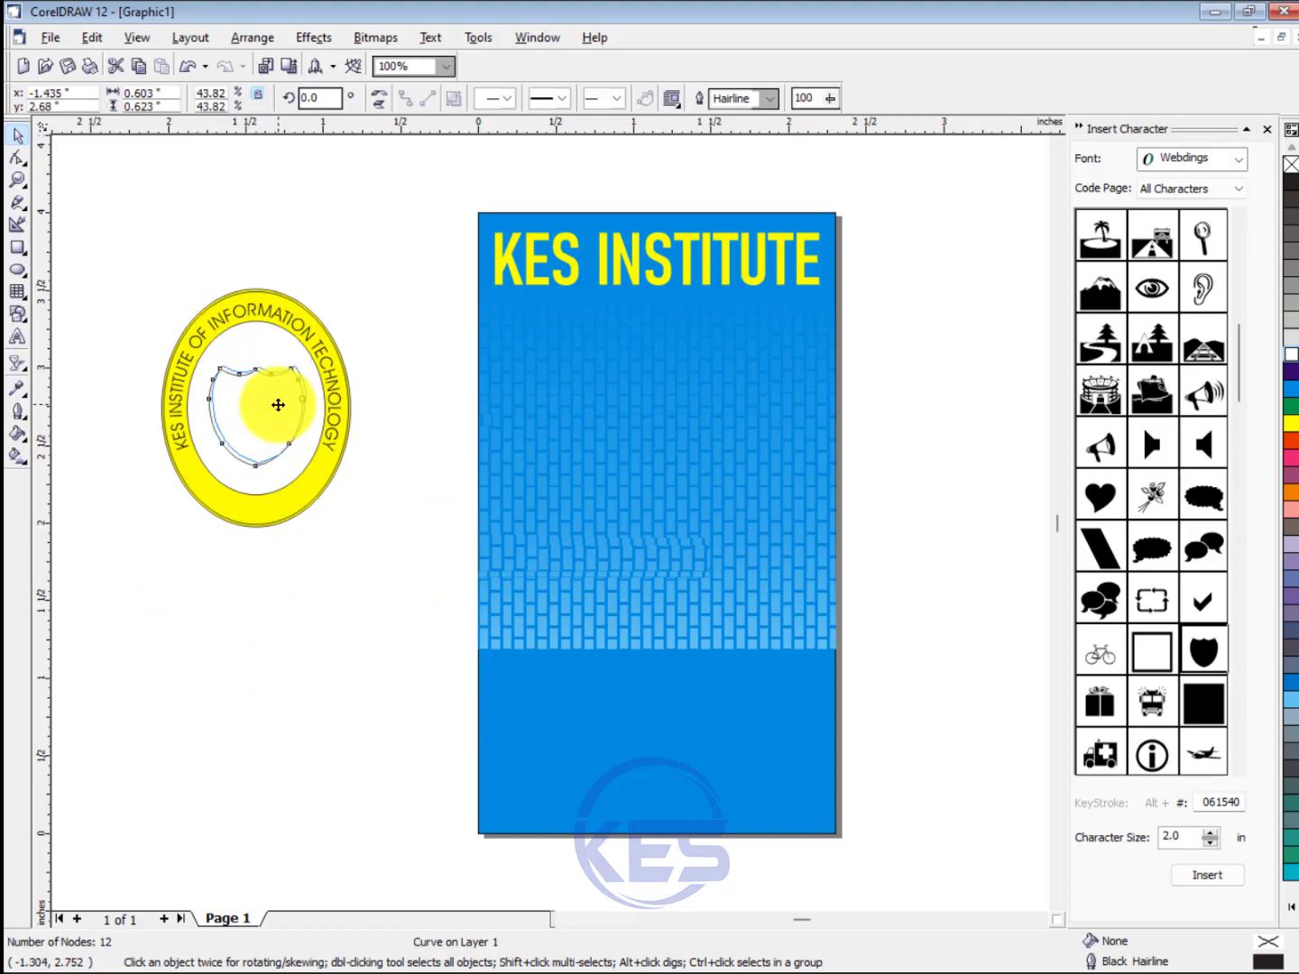
left_click_drag(277, 404, 277, 404)
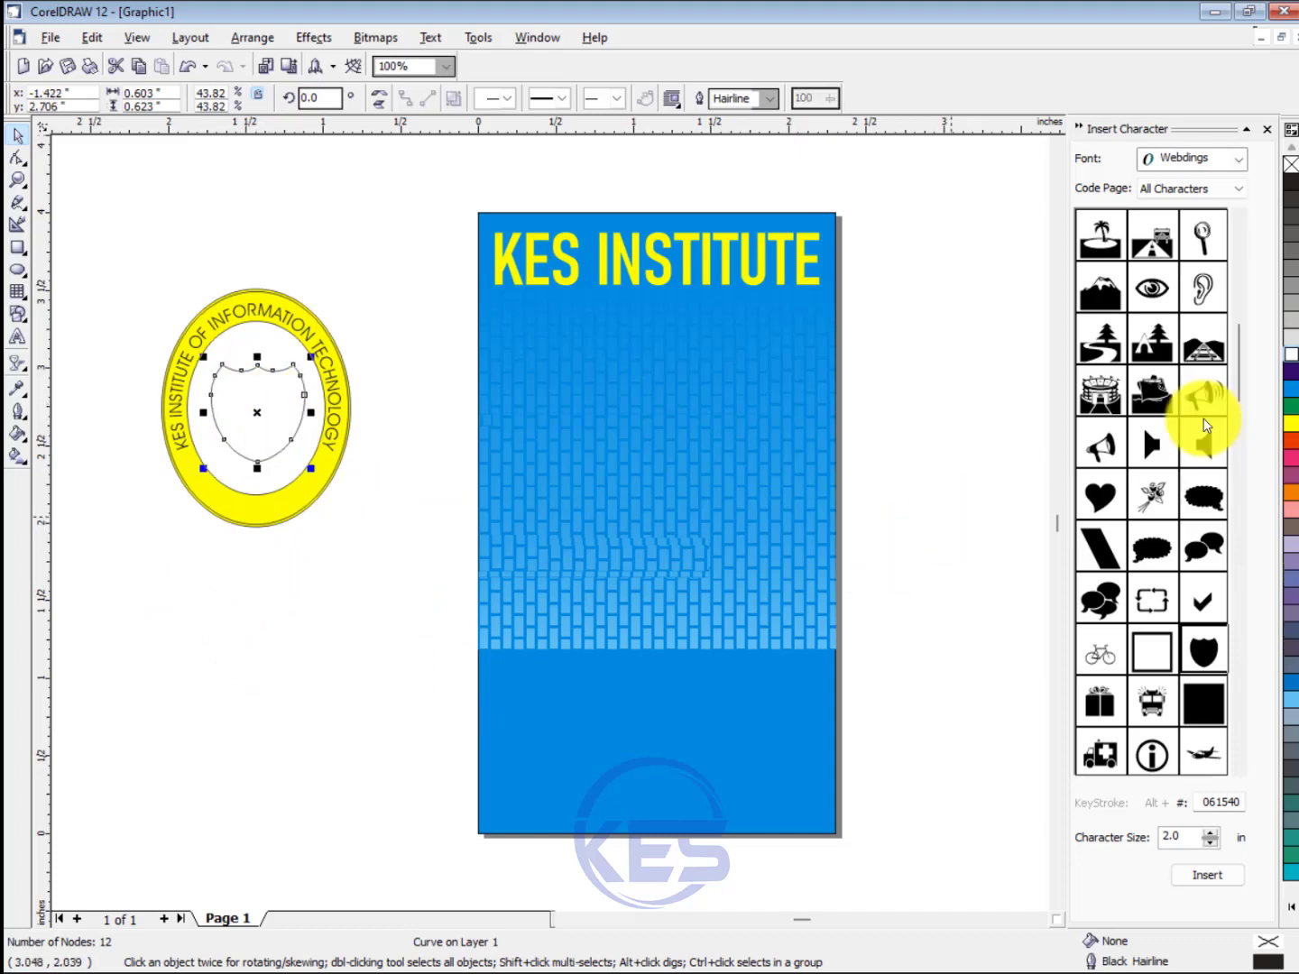
- Insert the Webdings computer symbol, shrink it to fit, and center it inside the emblem's shield
left_click(1239, 769)
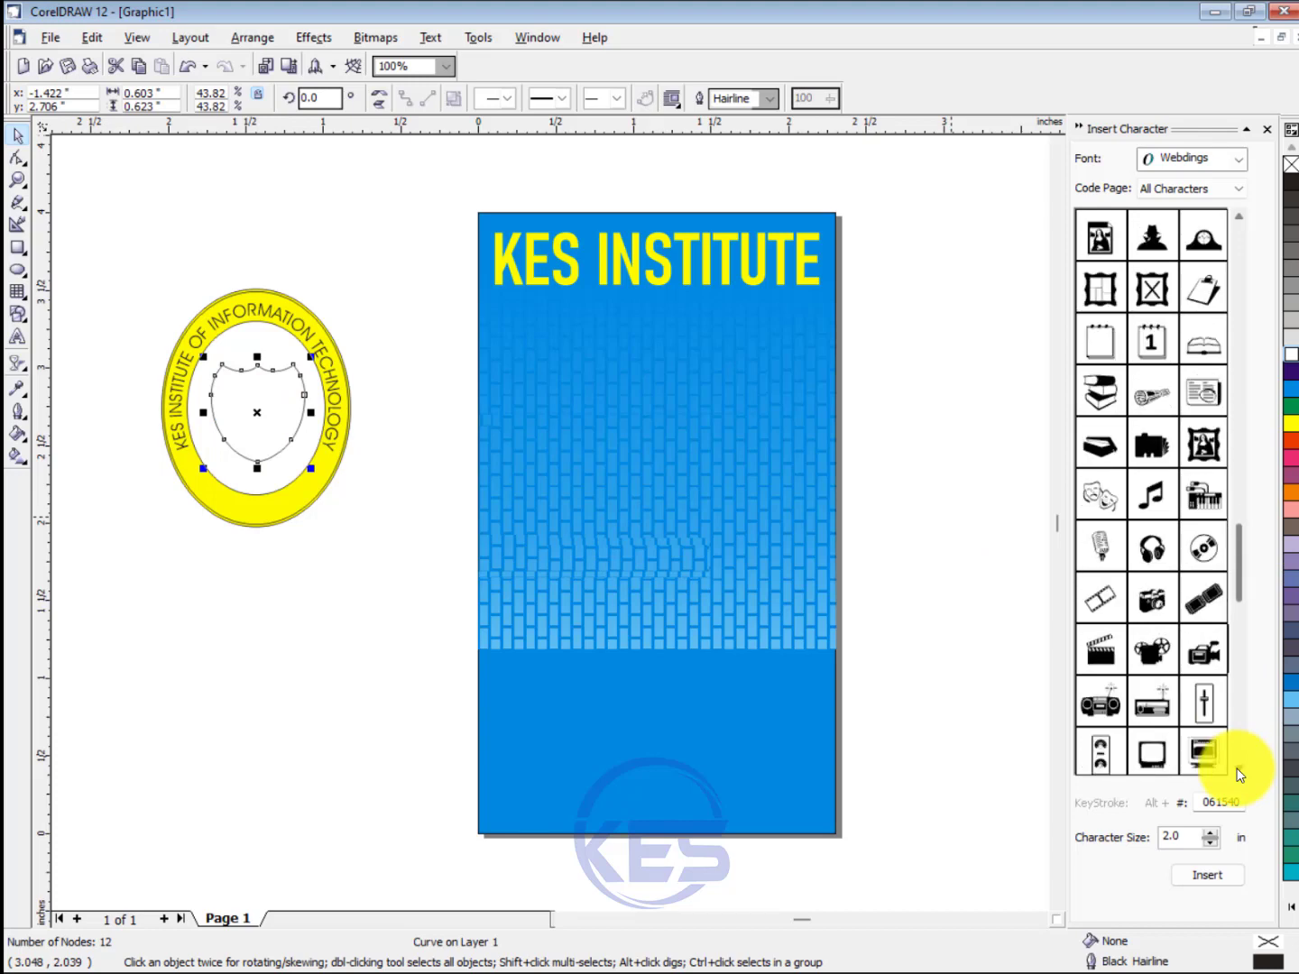
left_click_drag(1197, 695, 289, 695)
left_click_drag(420, 580, 270, 409)
left_click(362, 588)
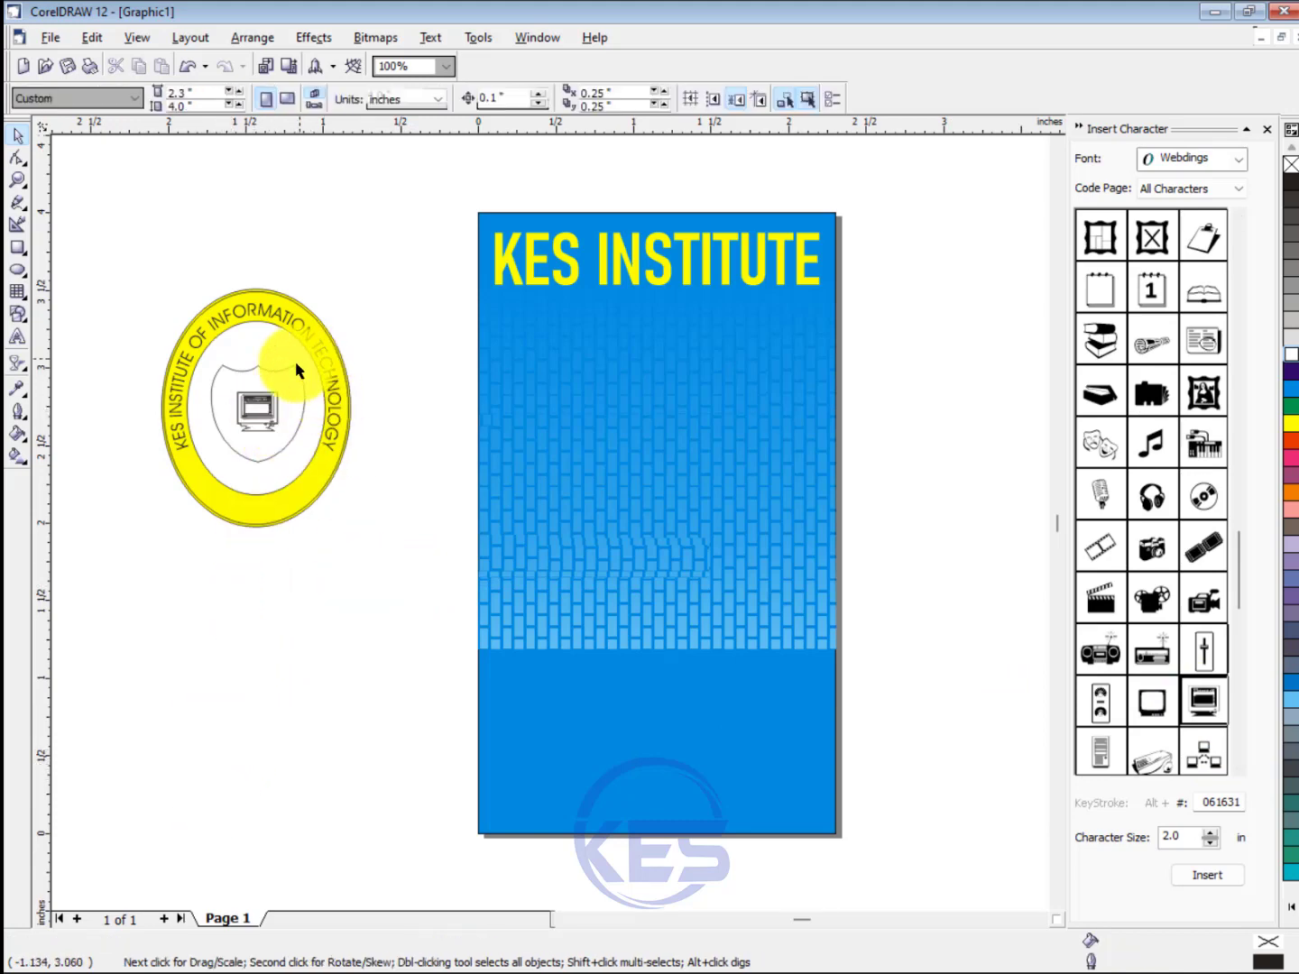
- Fill the shield cyan and color the computer symbol inside it yellow
left_click(300, 373)
left_click(1291, 390)
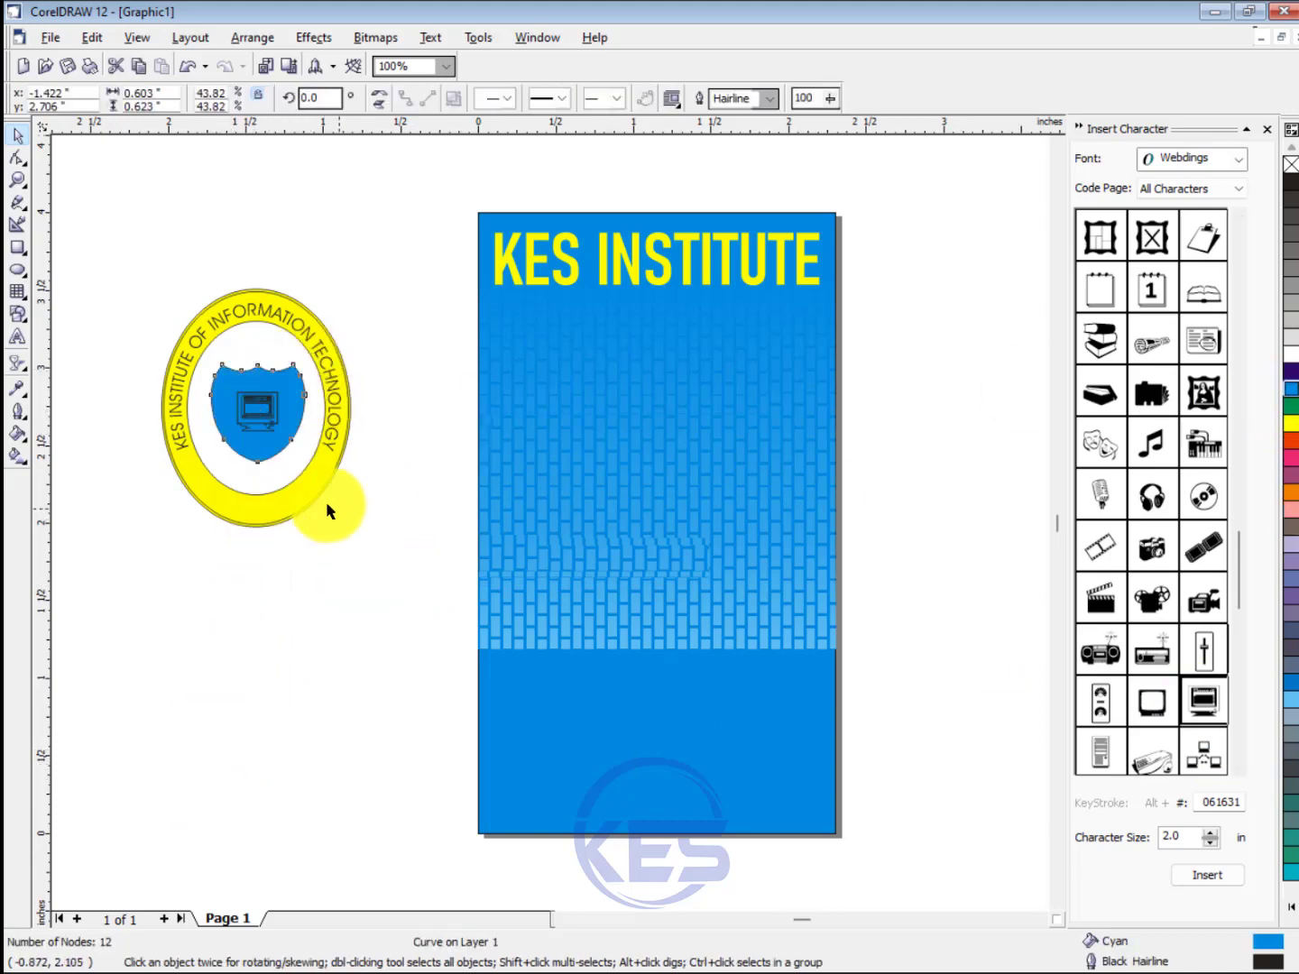
left_click(271, 419)
left_click(355, 659)
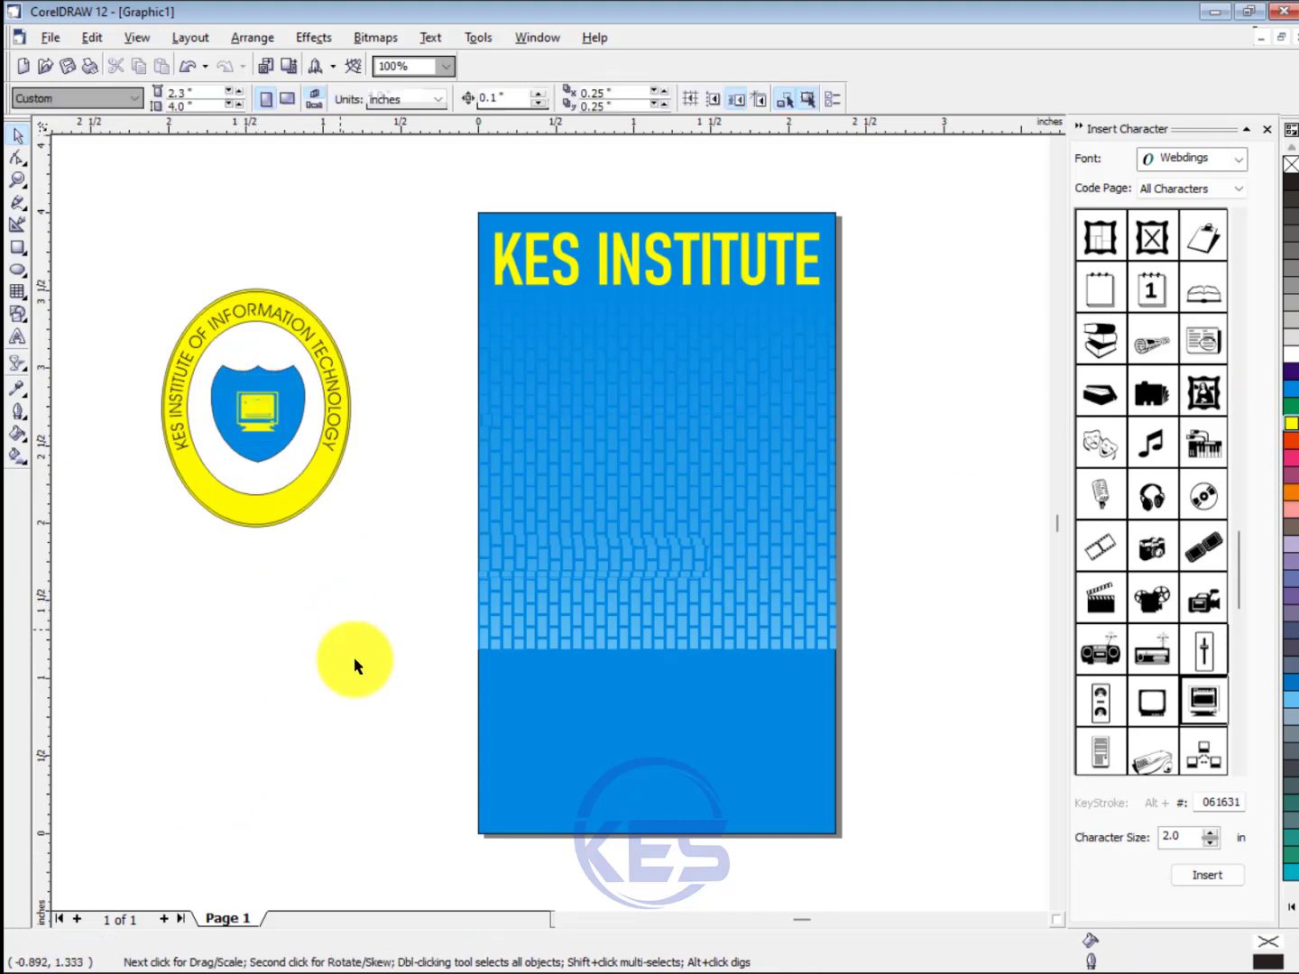
- Group the six emblem objects and place the group on the card, centered below the KES INSTITUTE title
left_click_drag(127, 245, 377, 588)
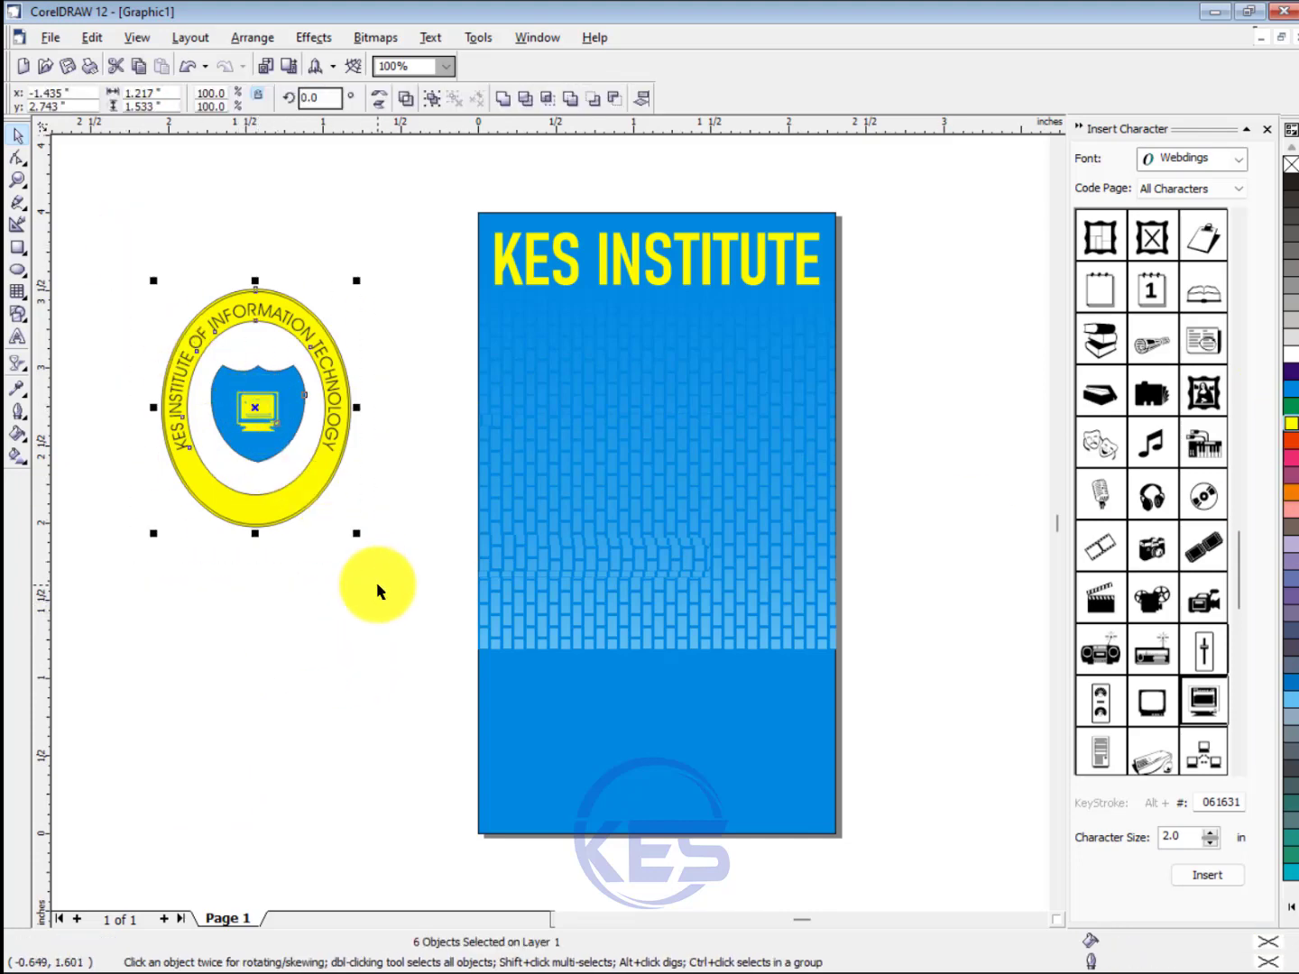
left_click(254, 37)
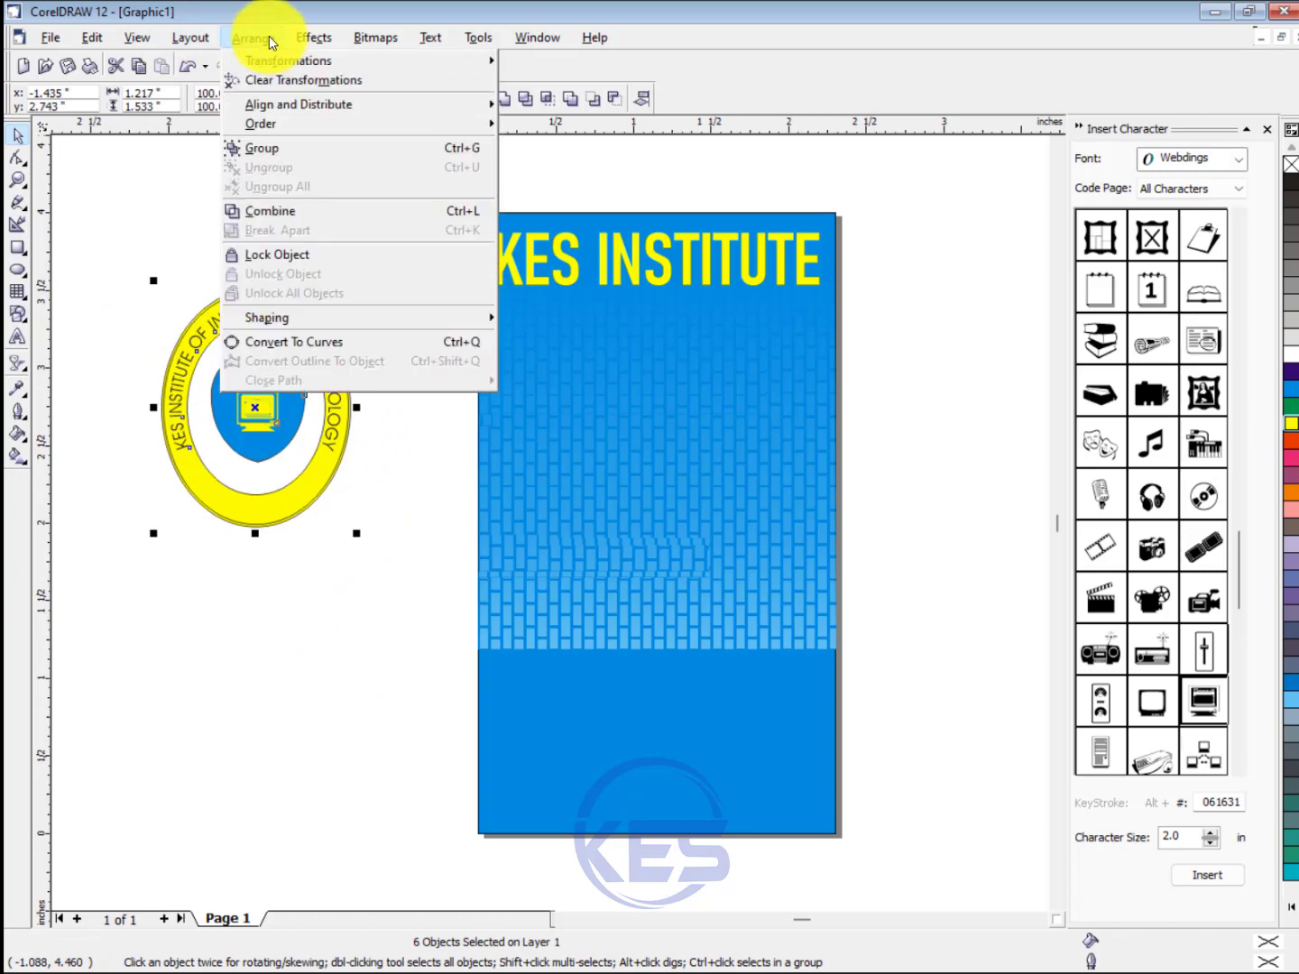
left_click(455, 148)
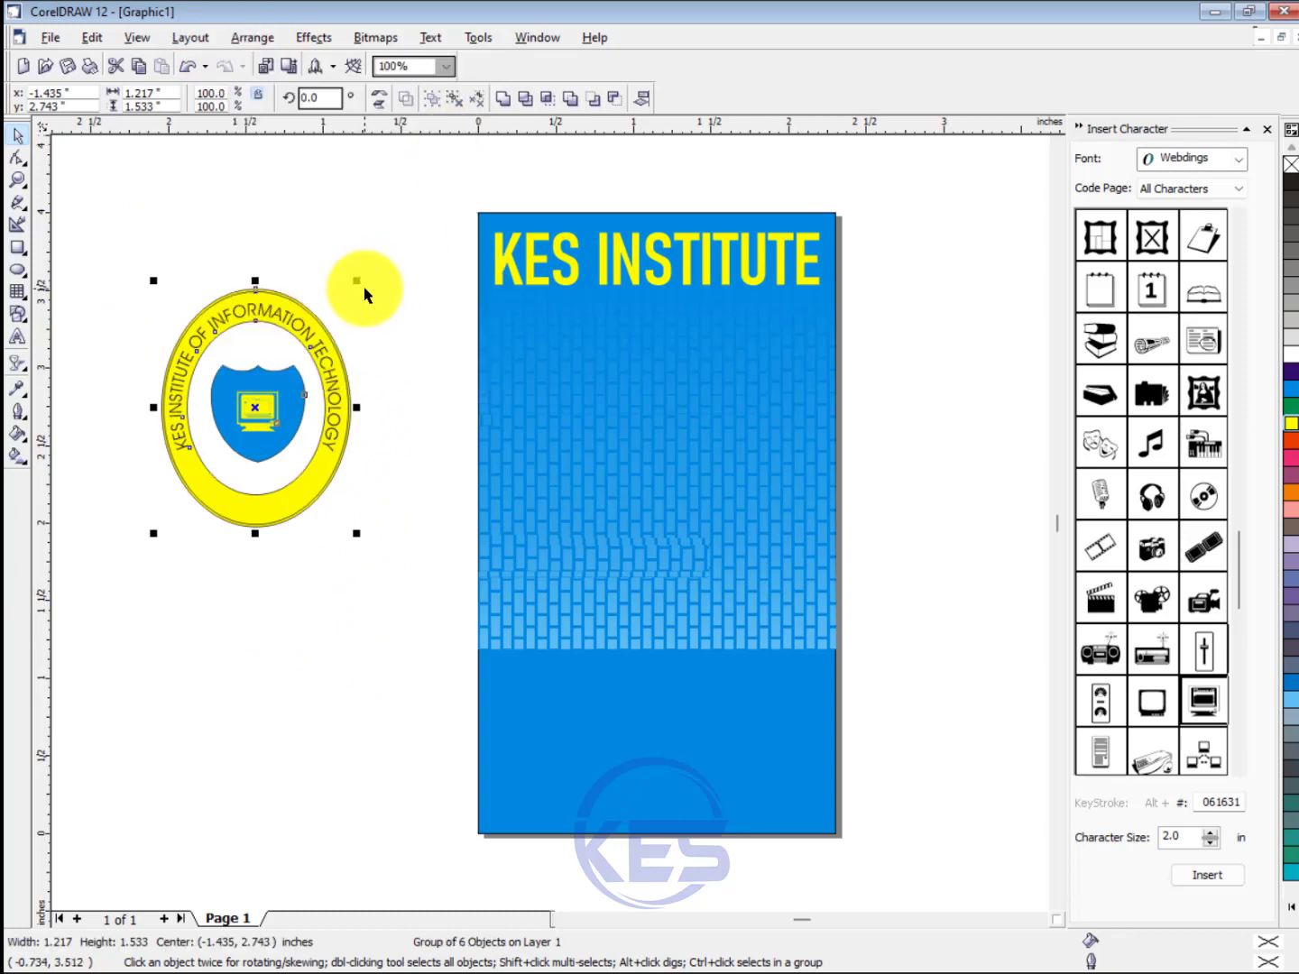
left_click_drag(317, 334, 706, 367)
left_click(278, 462)
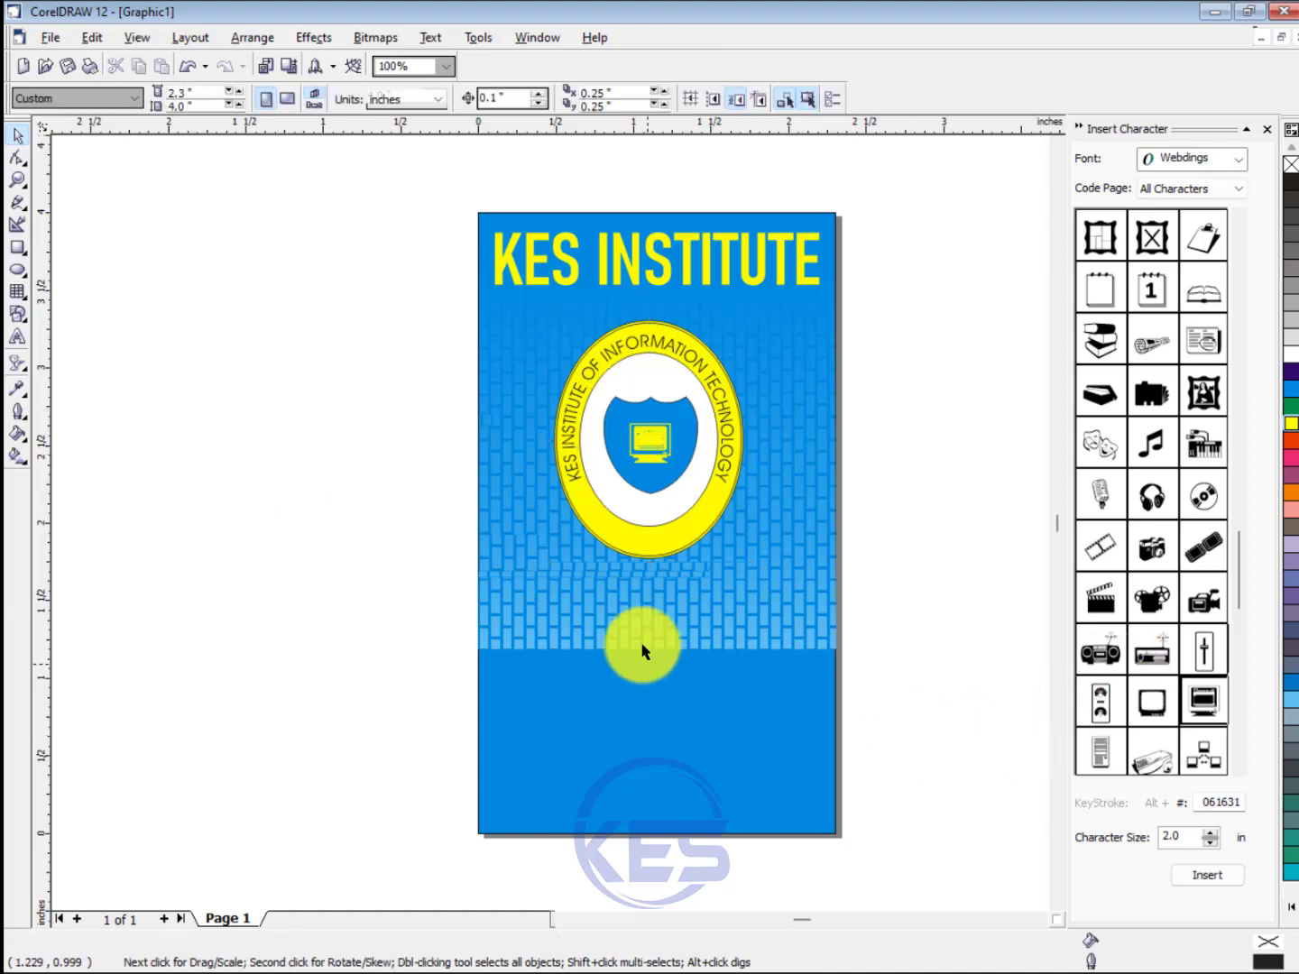
left_click_drag(661, 560, 667, 542)
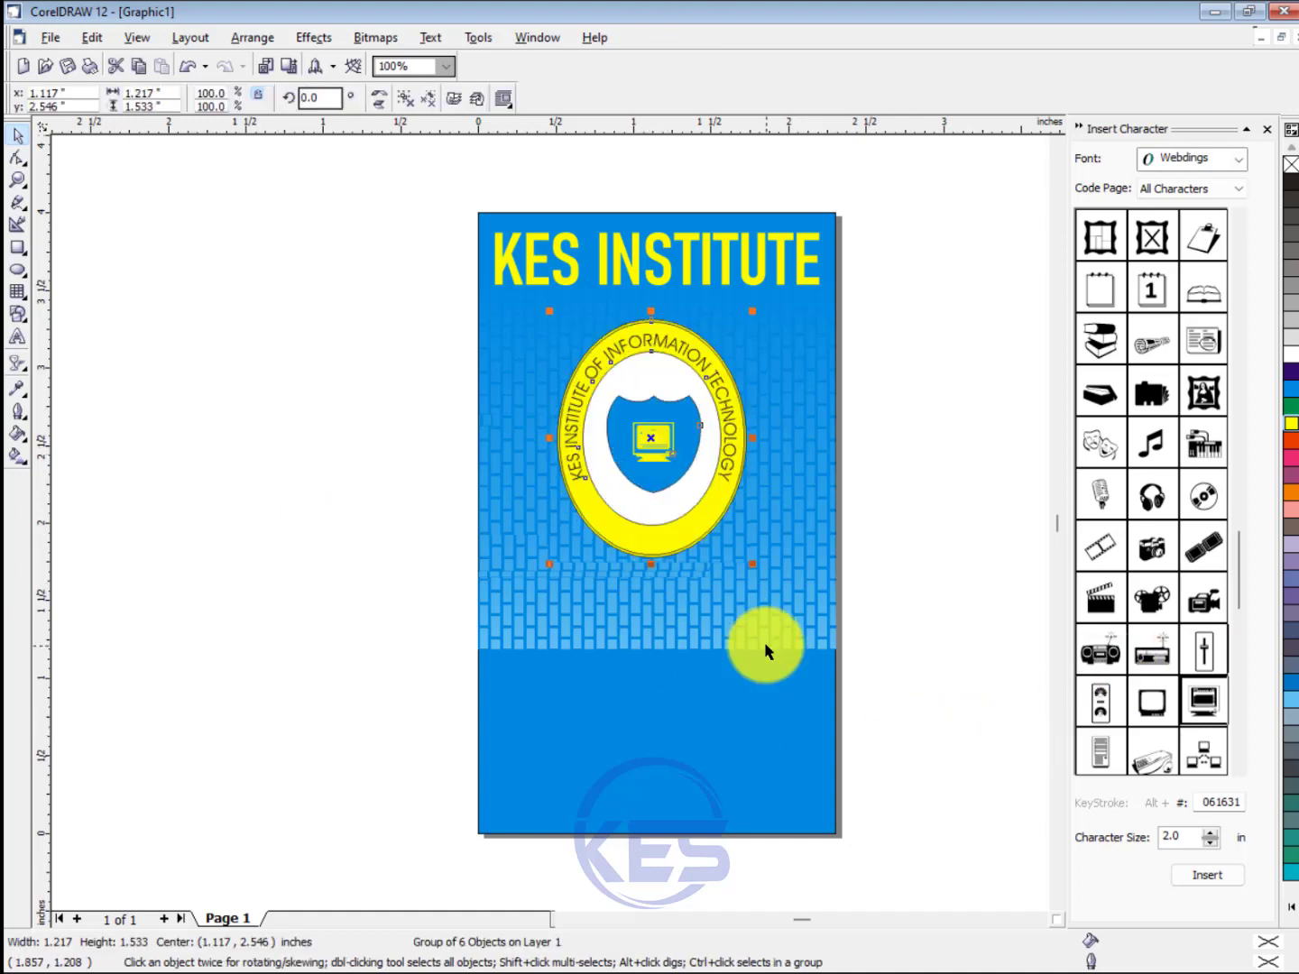
left_click(975, 622)
scroll(975, 622, "down", 1)
scroll(777, 449, "up", 1)
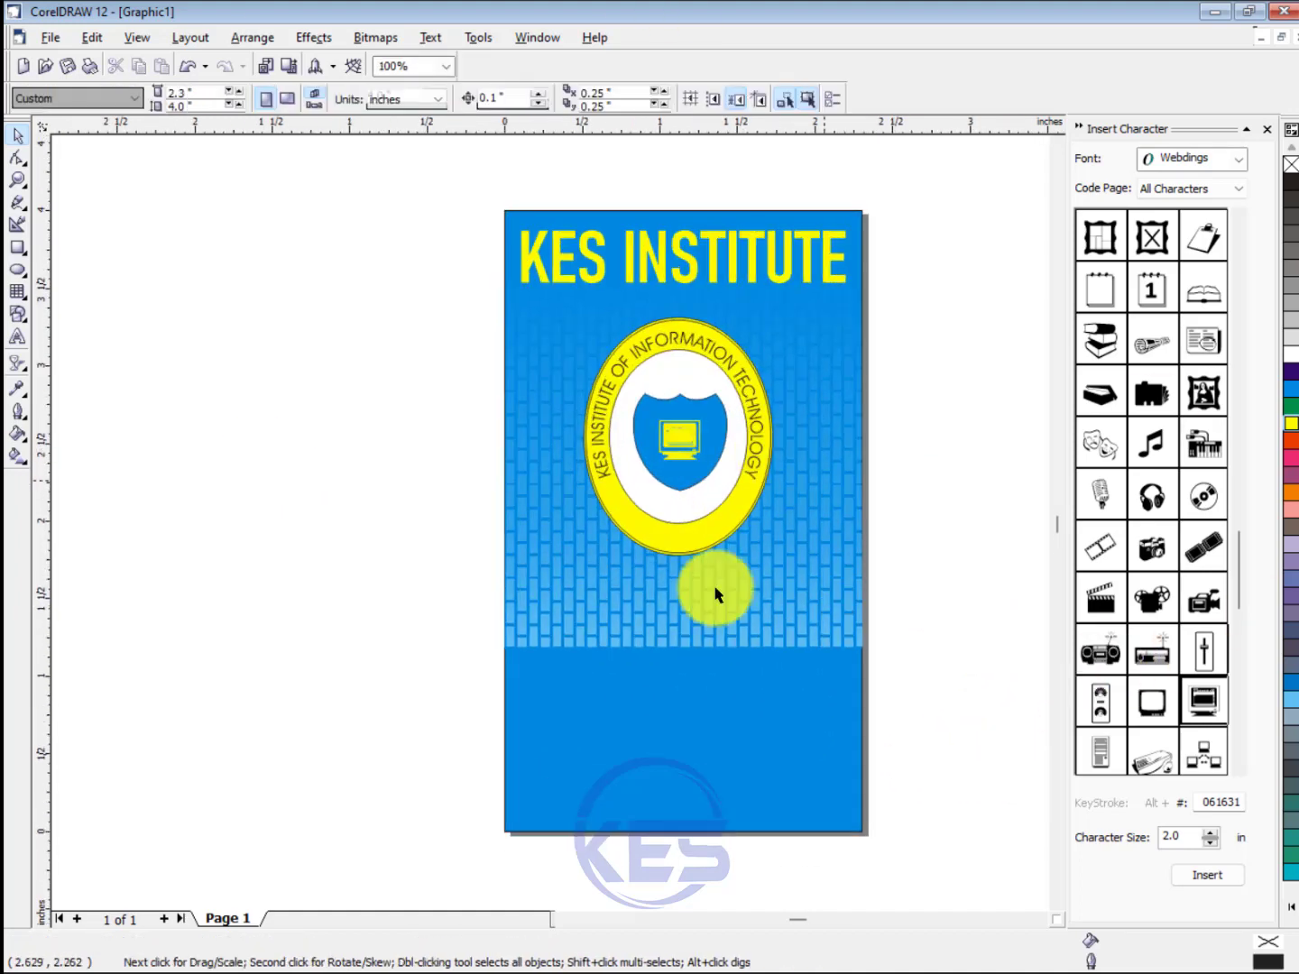
- Add two-line artistic text with "Administrator :" above the administrator's full name, scaled to about 15.5 points in Agency FB
left_click(17, 337)
left_click(174, 458)
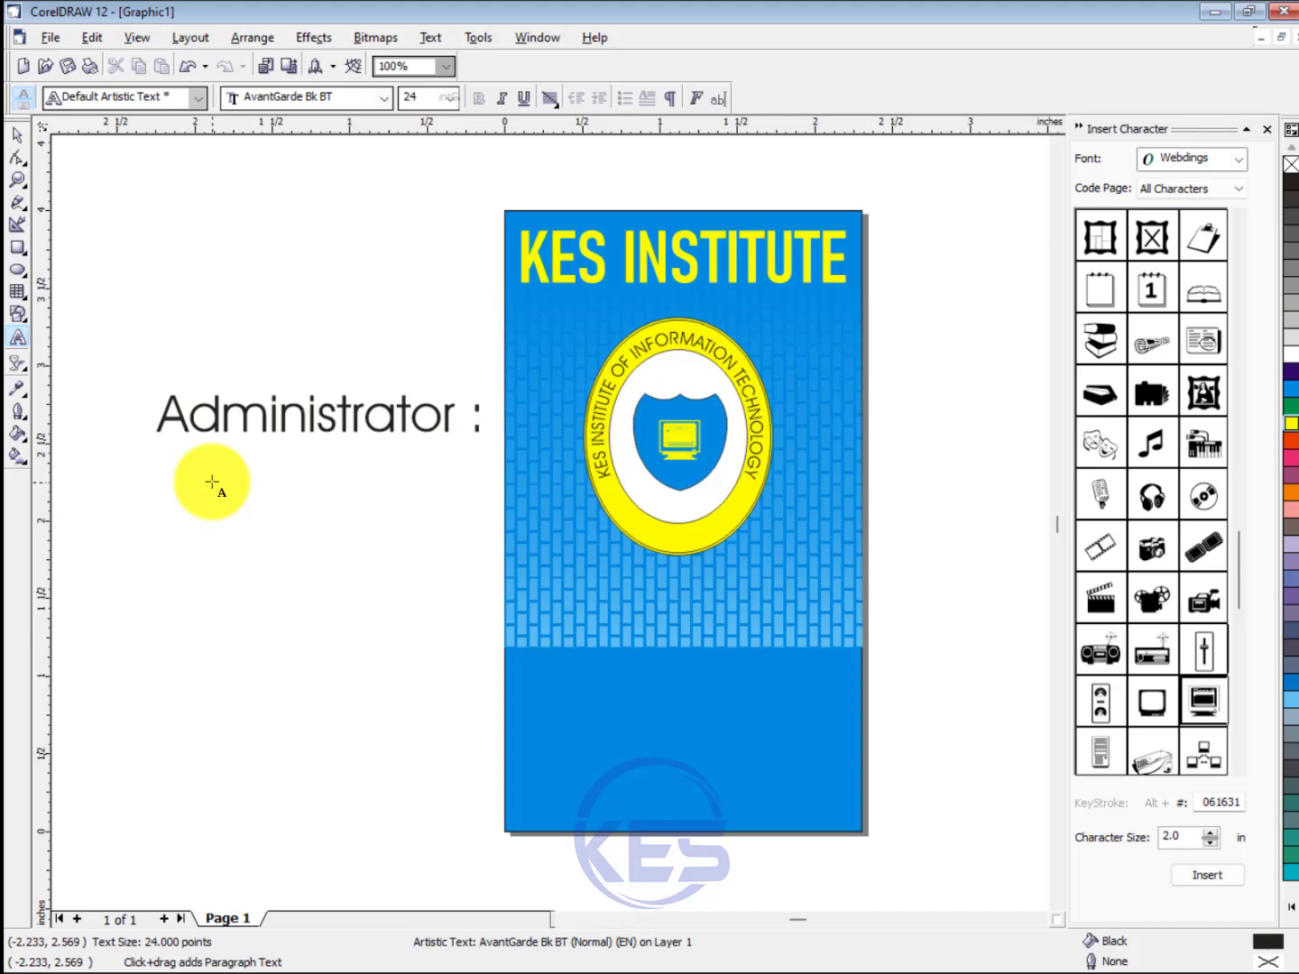
left_click(28, 144)
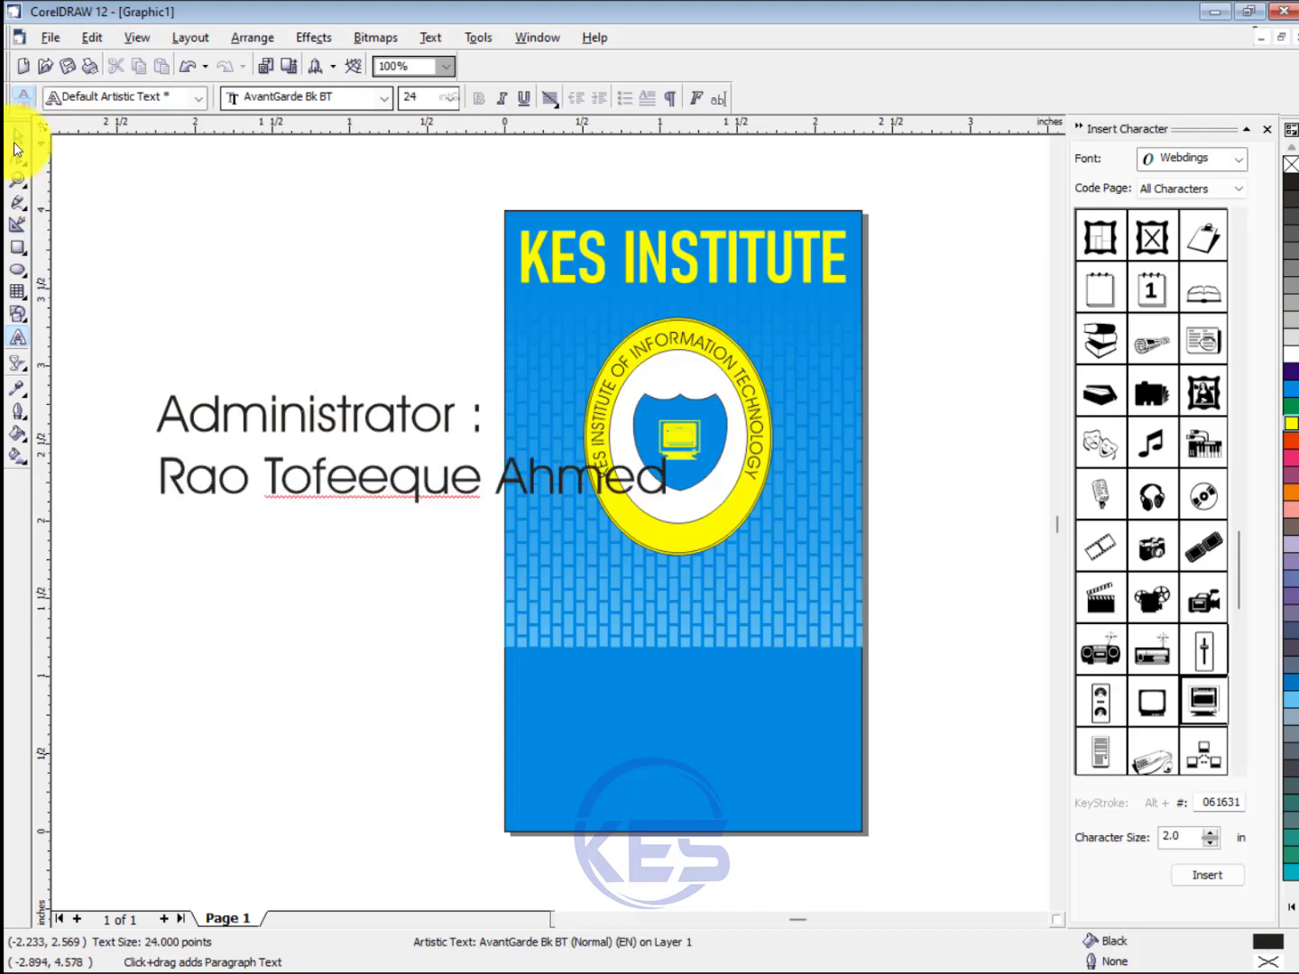
left_click_drag(675, 386, 364, 456)
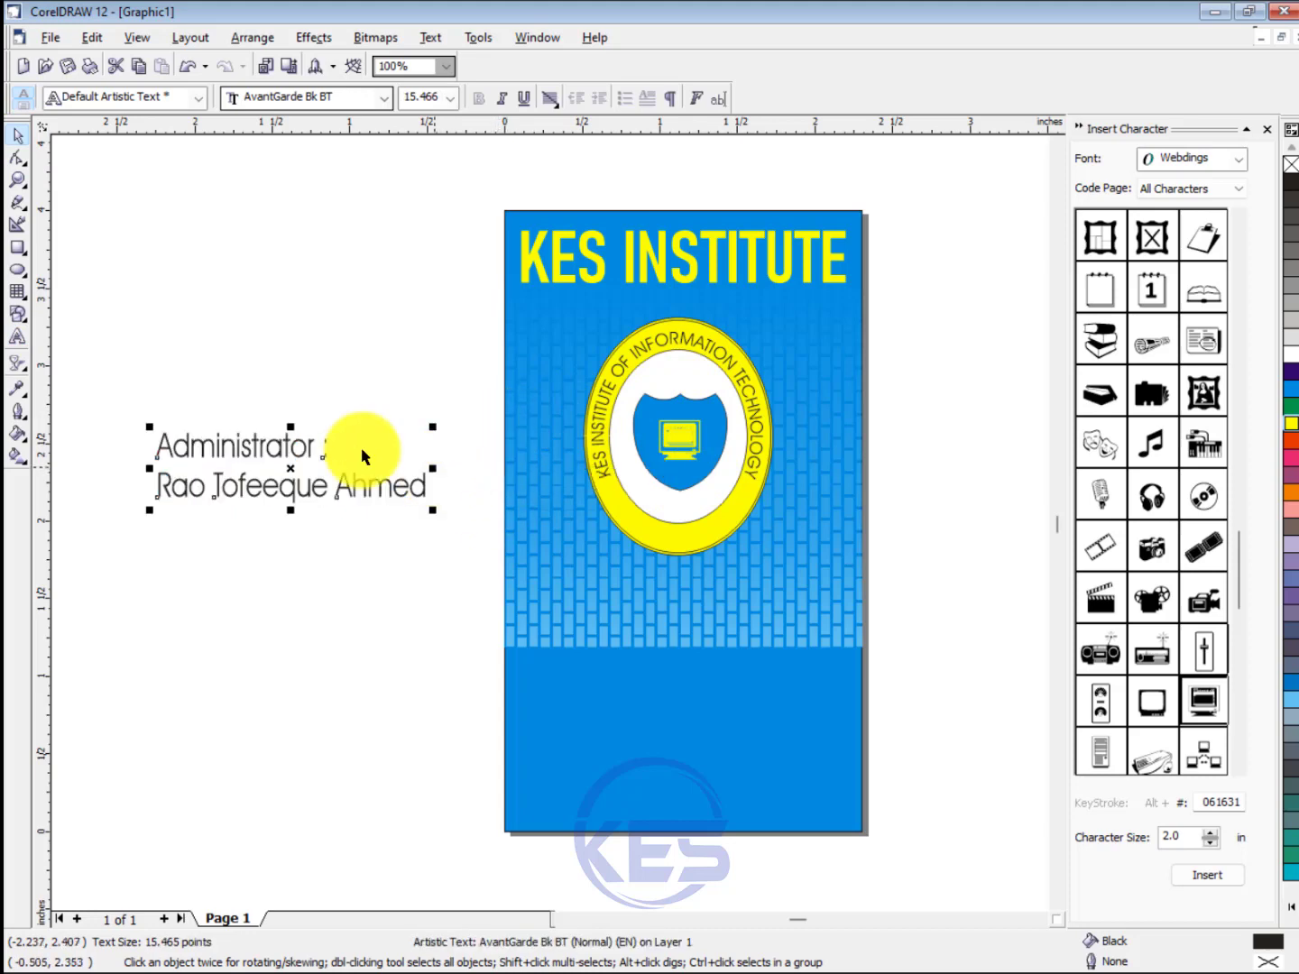
left_click(384, 96)
left_click(342, 174)
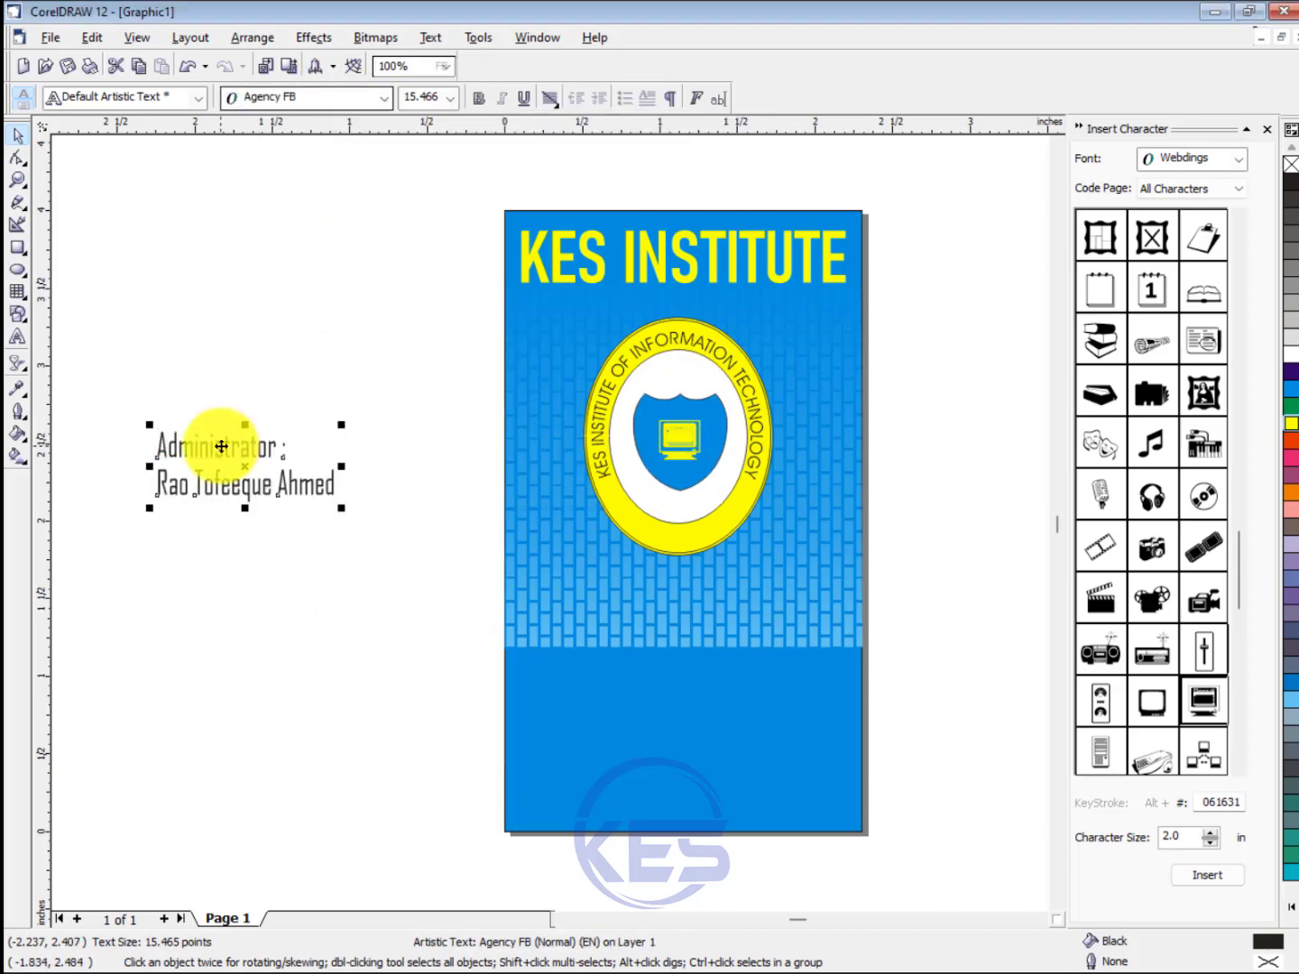
- Move the administrator text to the upper-left corner of the card's plain cyan band and make its fill and outline white
left_click_drag(221, 445, 575, 668)
left_click(1290, 353)
right_click(1291, 354)
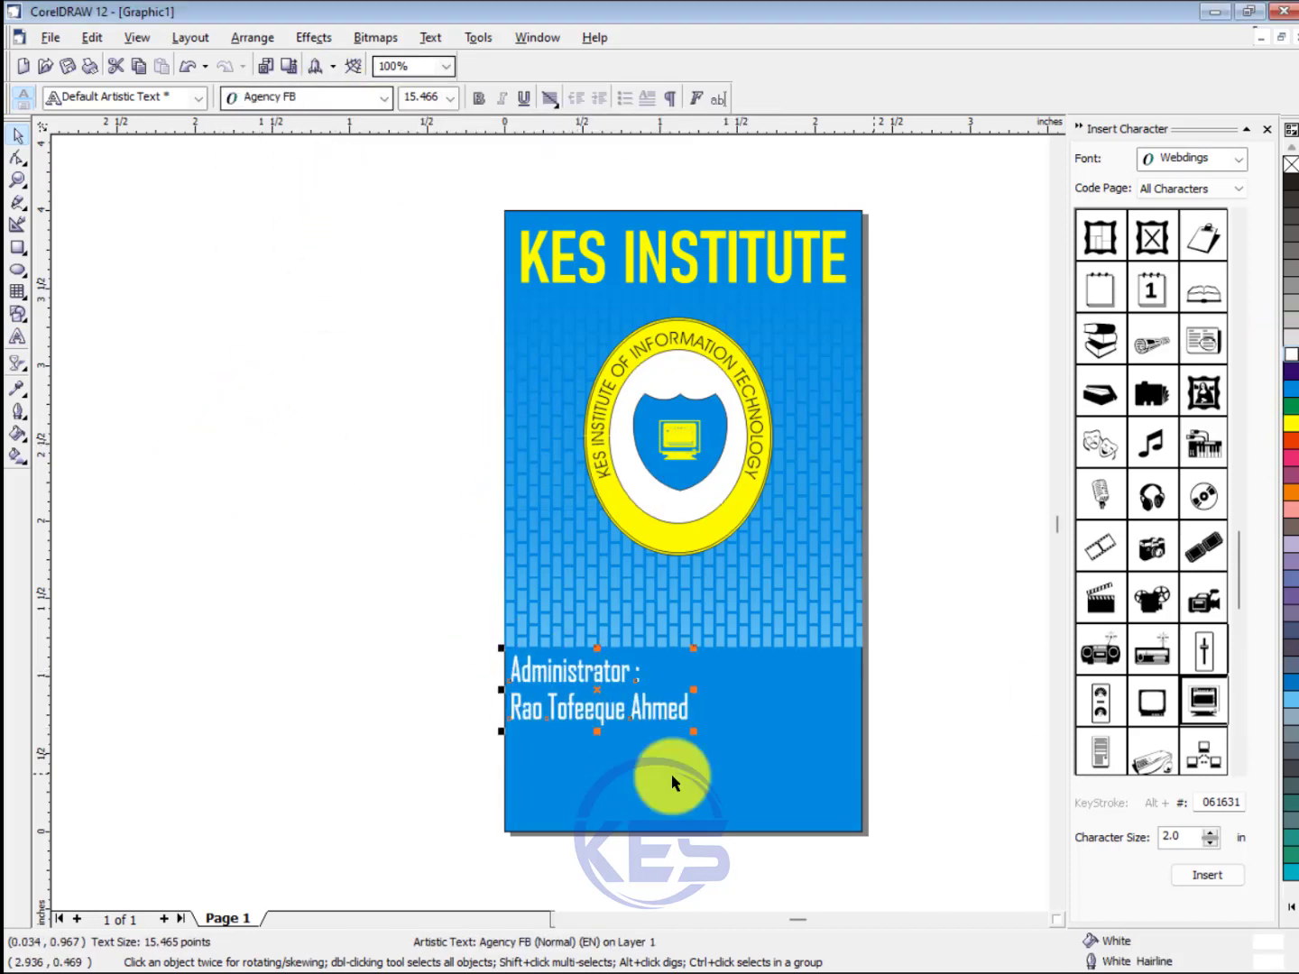
- Add an "Info :" text line with the contact phone number, scaled to about 20.2 points, in white along the card's bottom edge
key("F8")
left_click(156, 446)
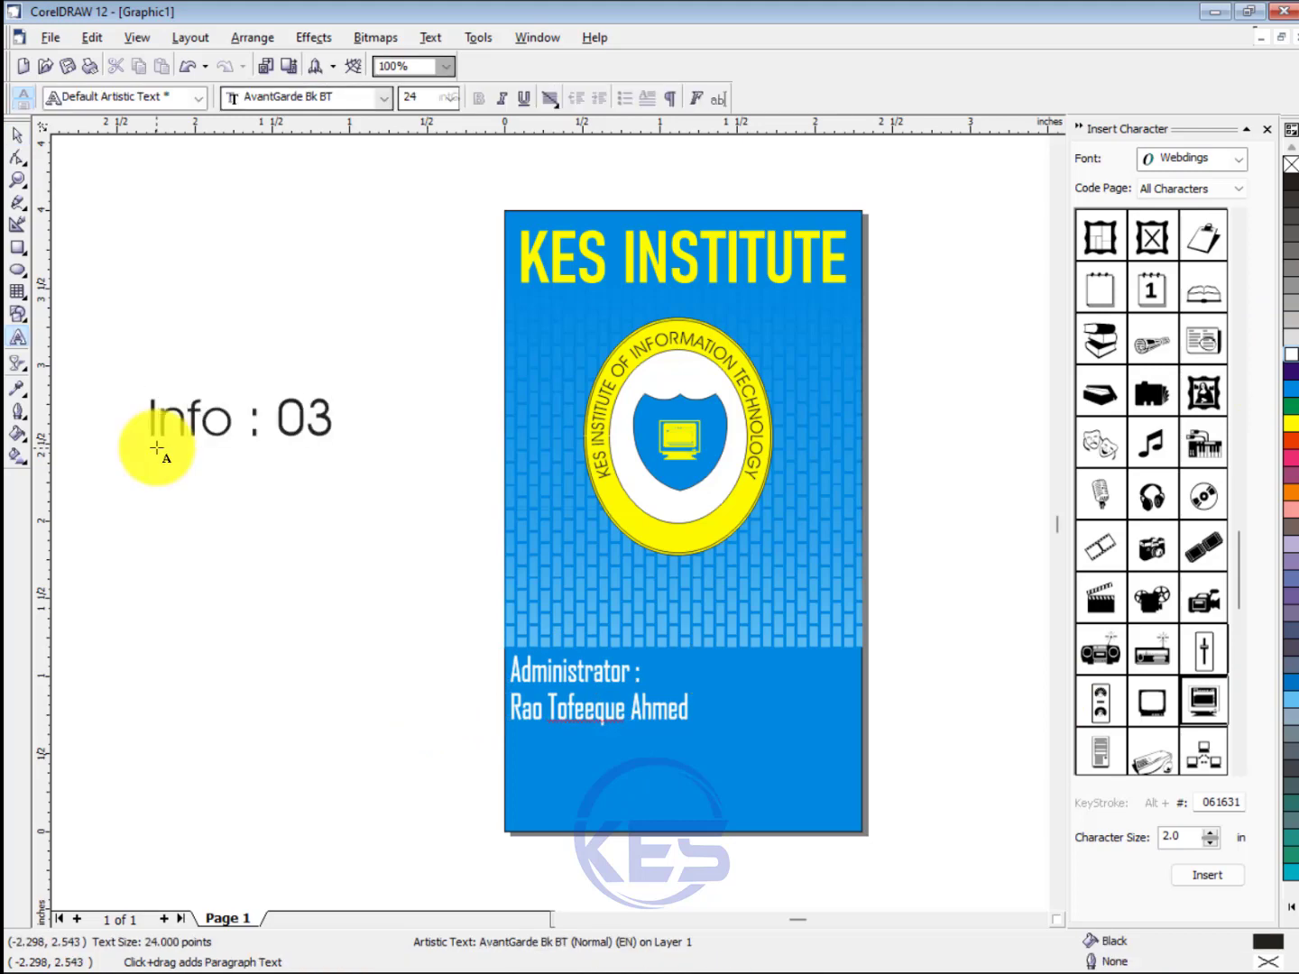
left_click(17, 136)
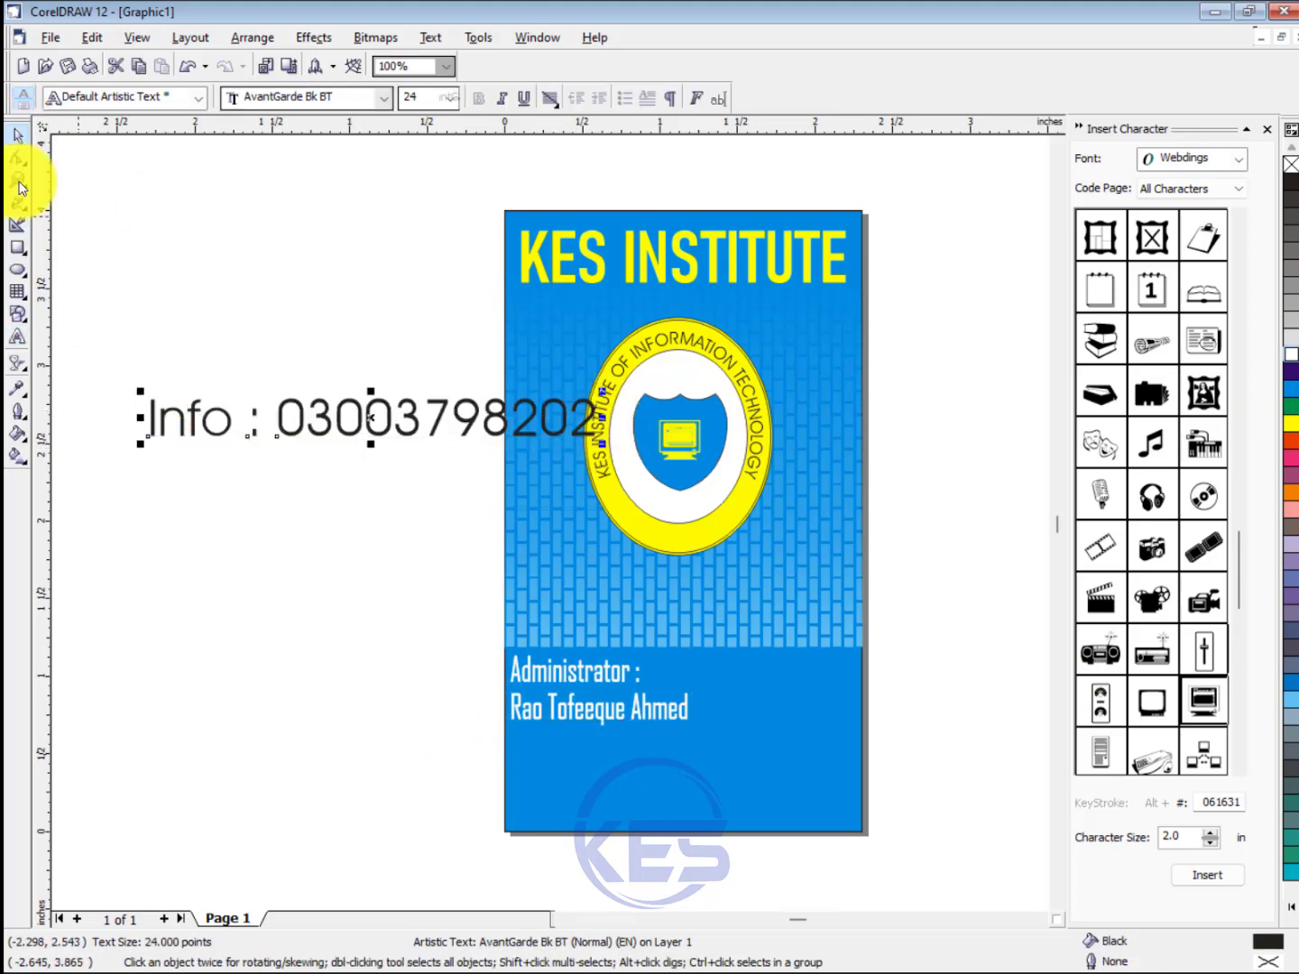
left_click_drag(600, 418, 457, 417)
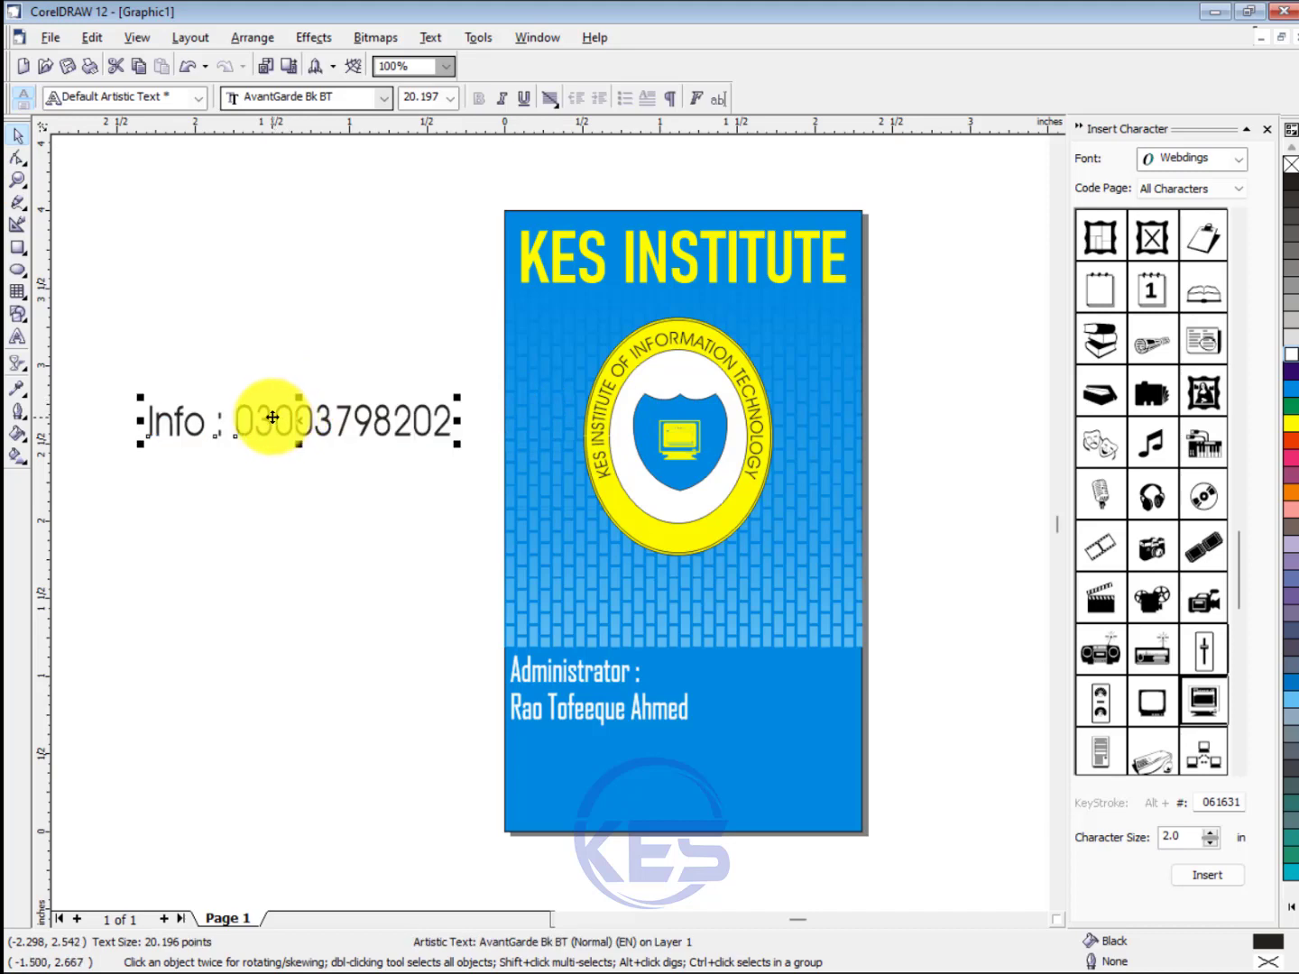
left_click_drag(263, 420, 650, 798)
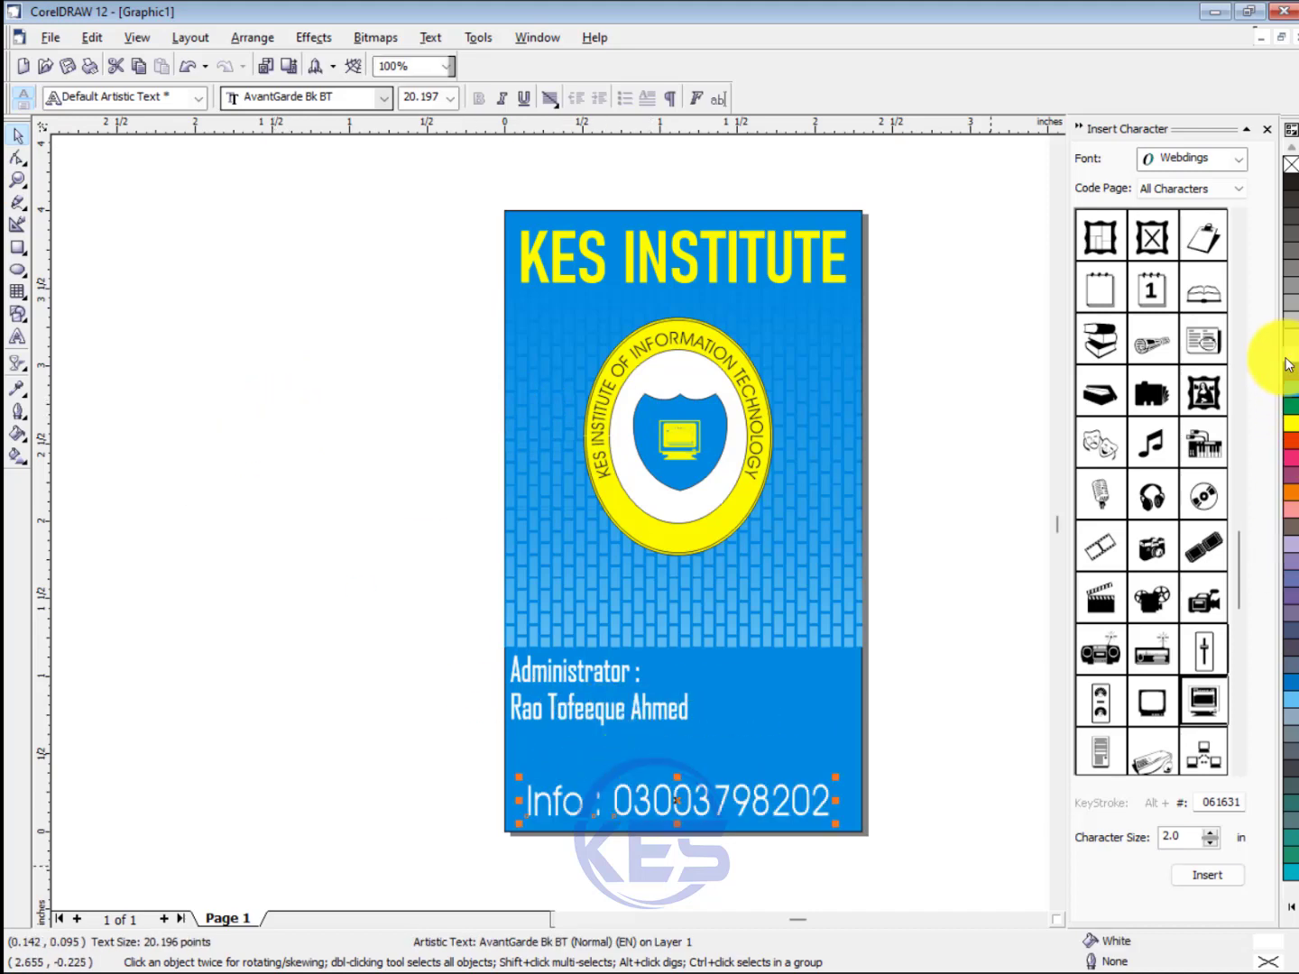
left_click(301, 504)
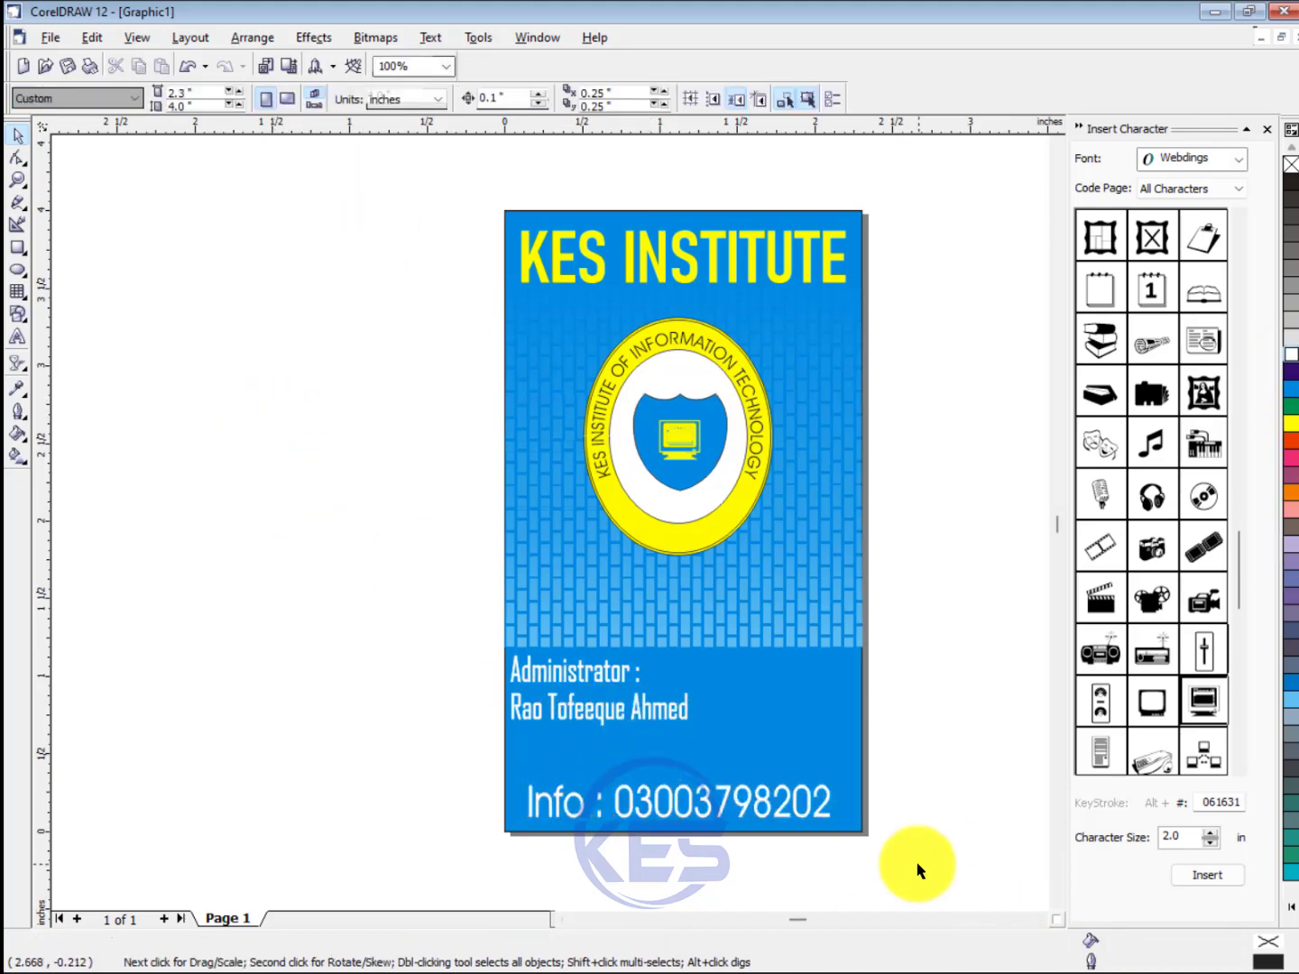